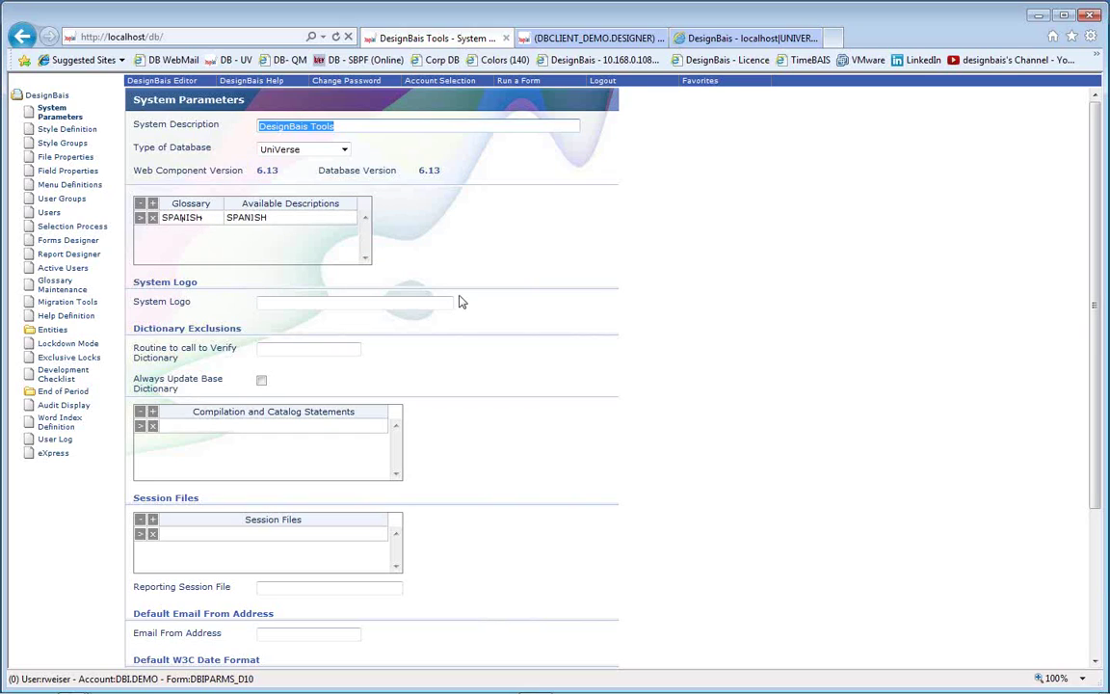
Look through the System Parameters, then switch the Client Maintenance Demo form to test mode and load the Warsaw Curtains record by its client code
scroll(458, 302, down, 5)
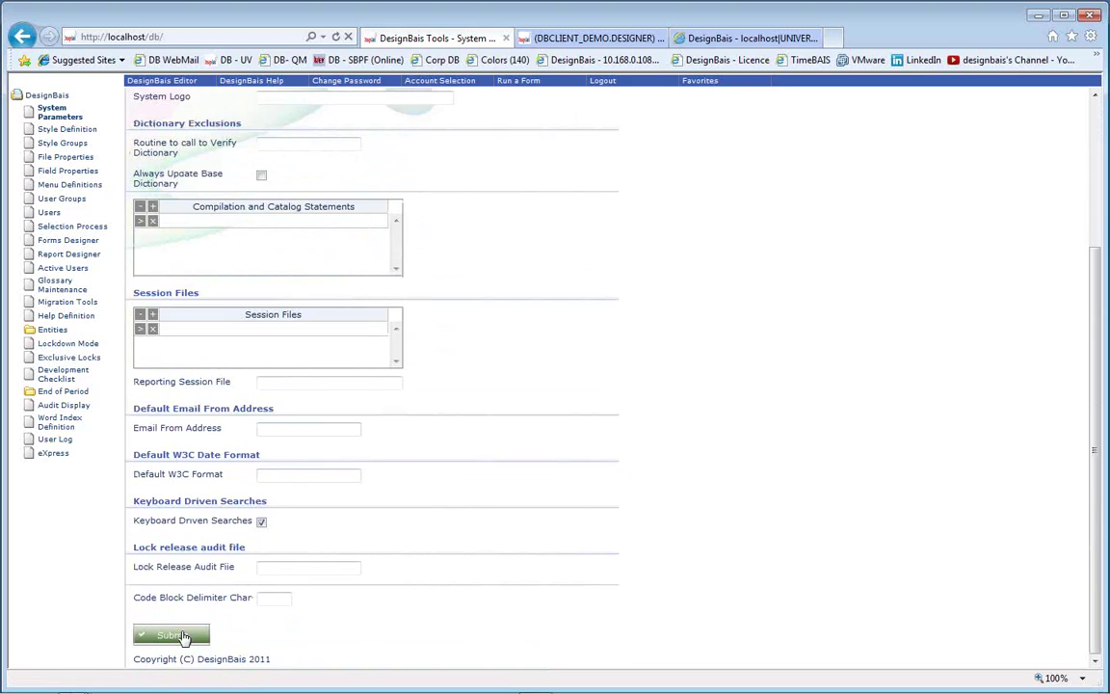
scroll(637, 302, up, 3)
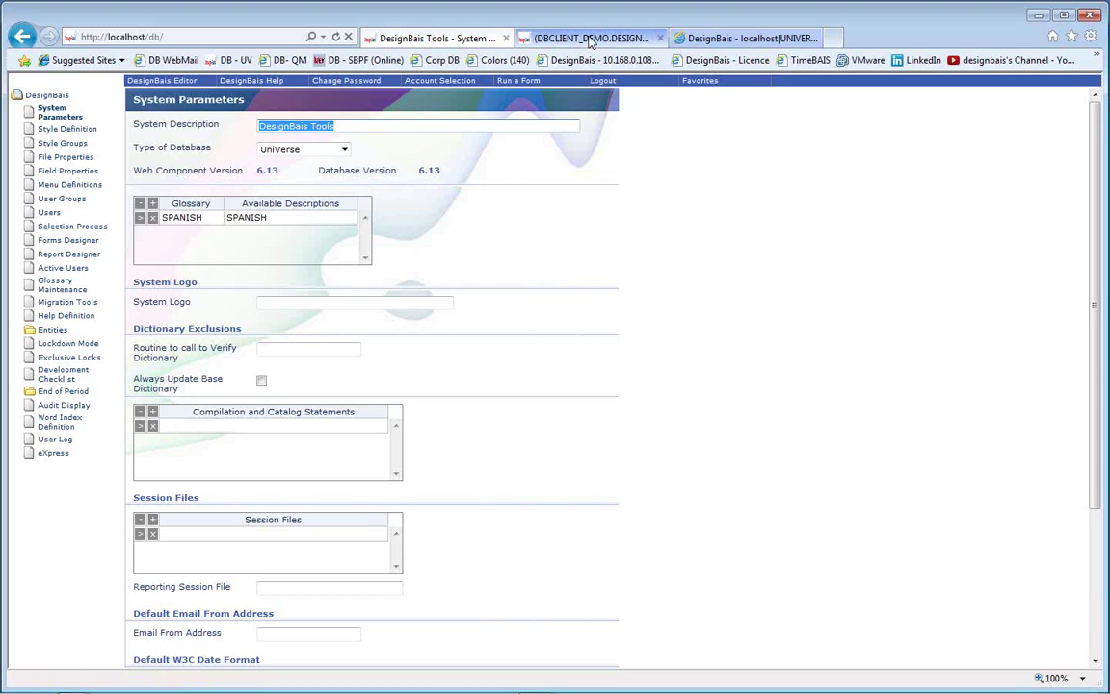
click(592, 41)
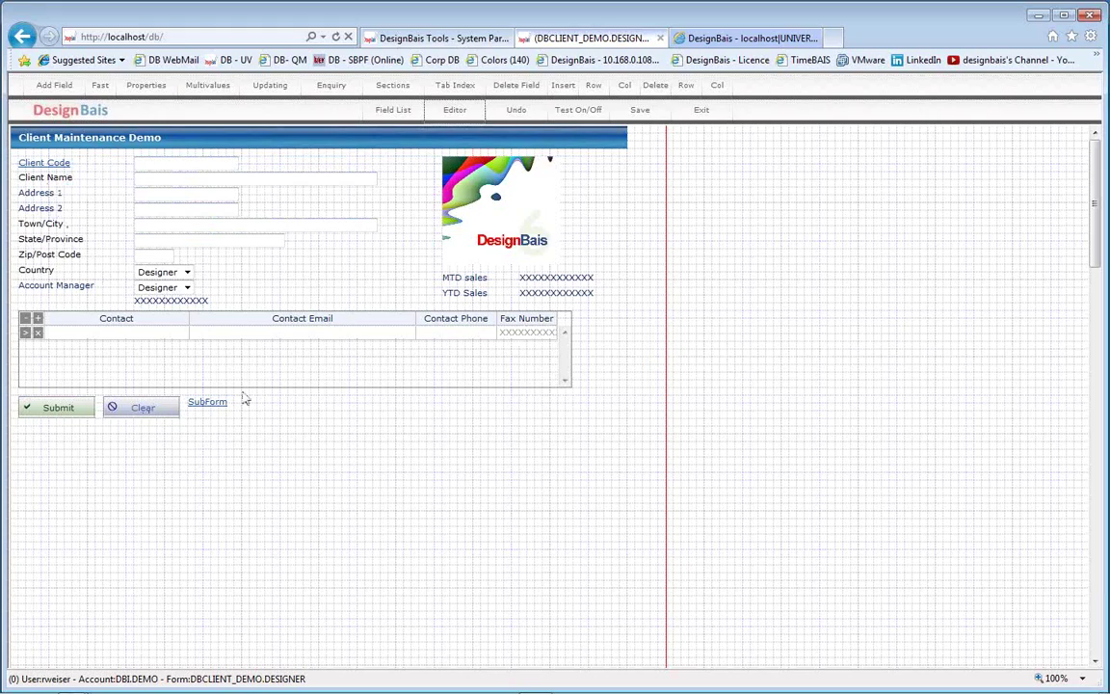
click(577, 109)
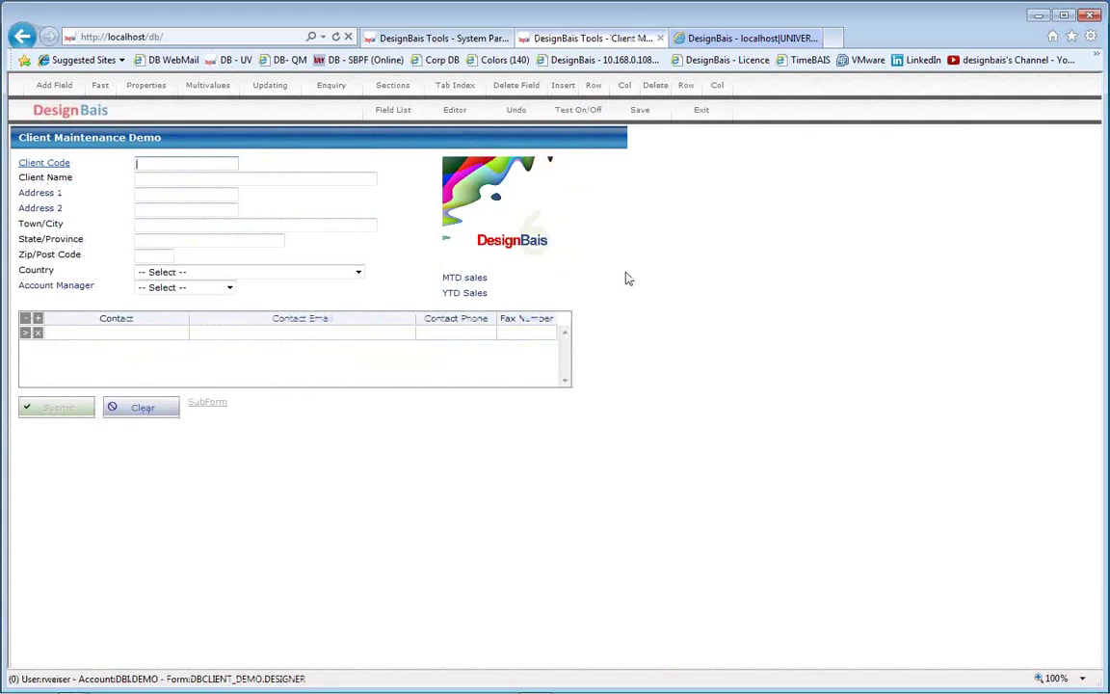
text(C00100)
key(Tab)
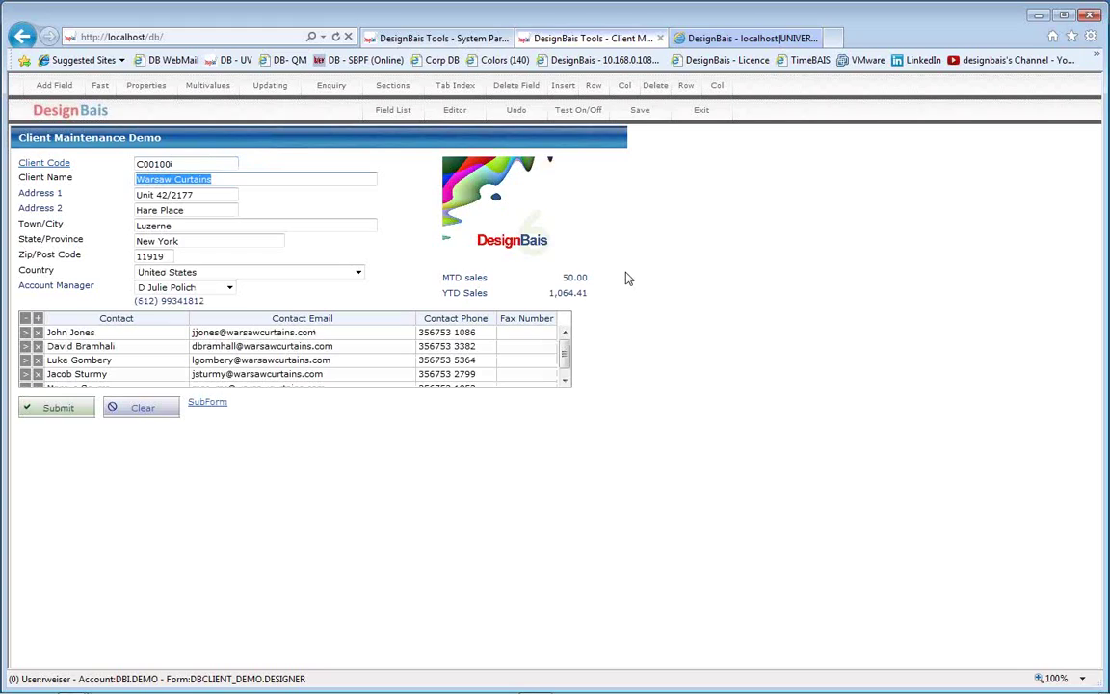
Try to change the client name to FRED
text(FRED)
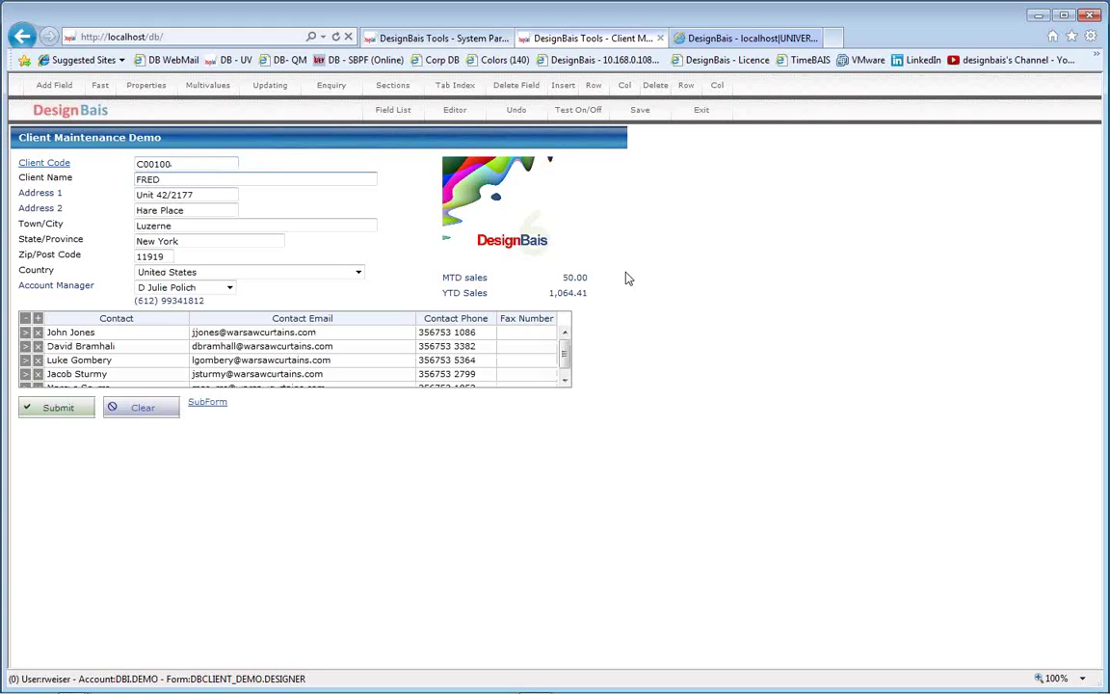
key(Tab)
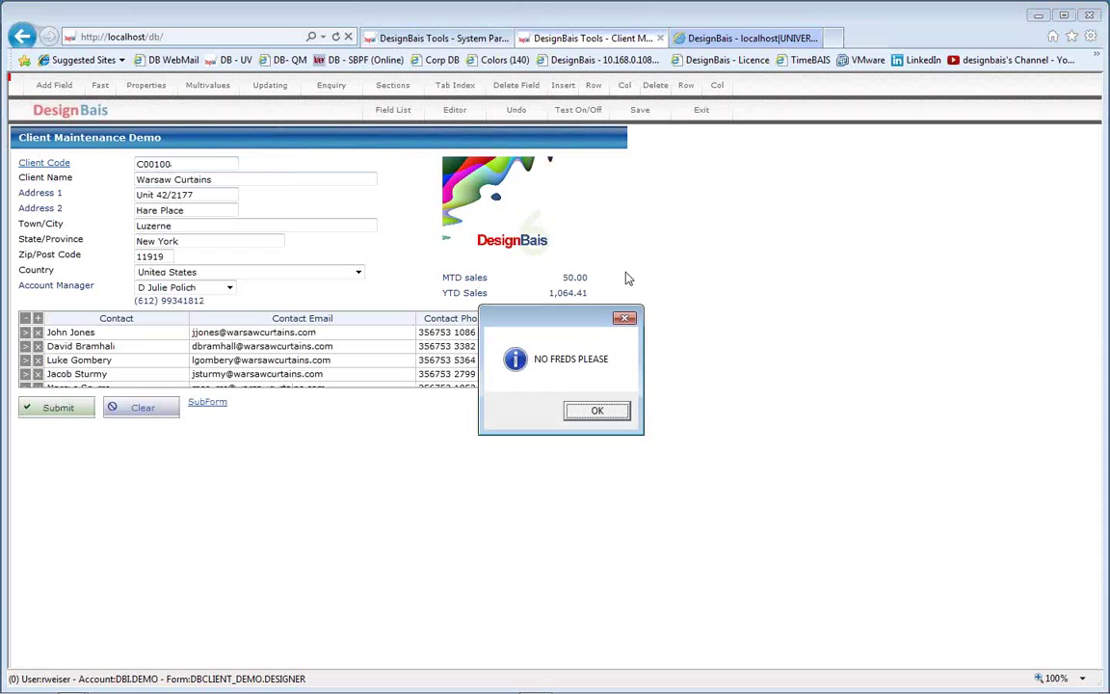
key(Return)
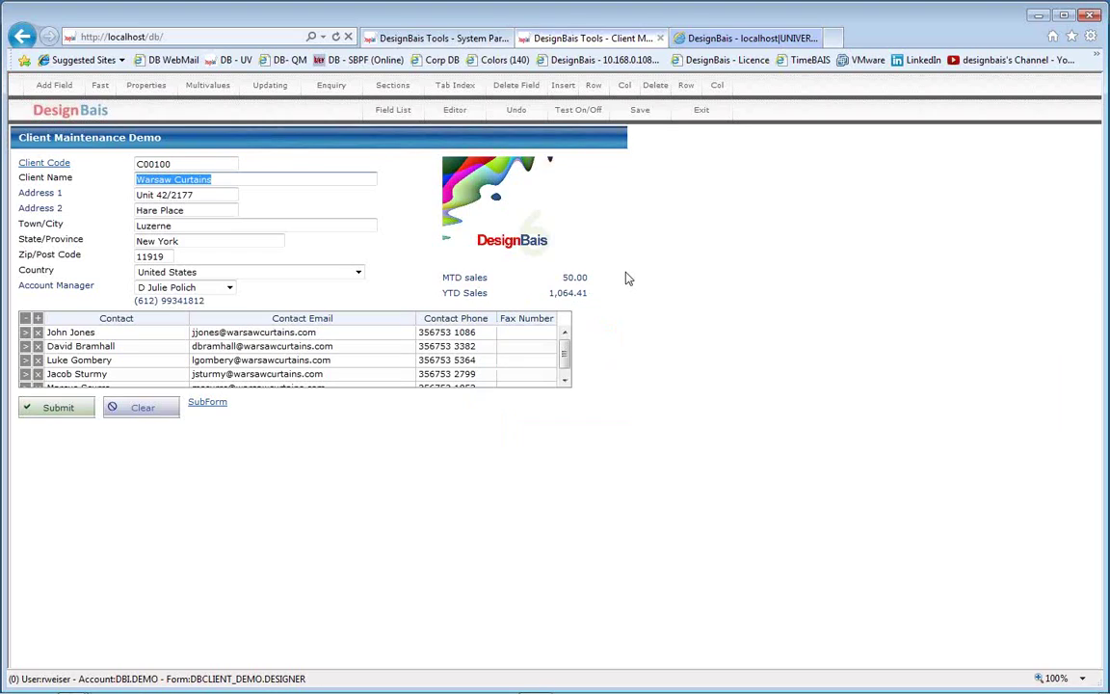
click(51, 168)
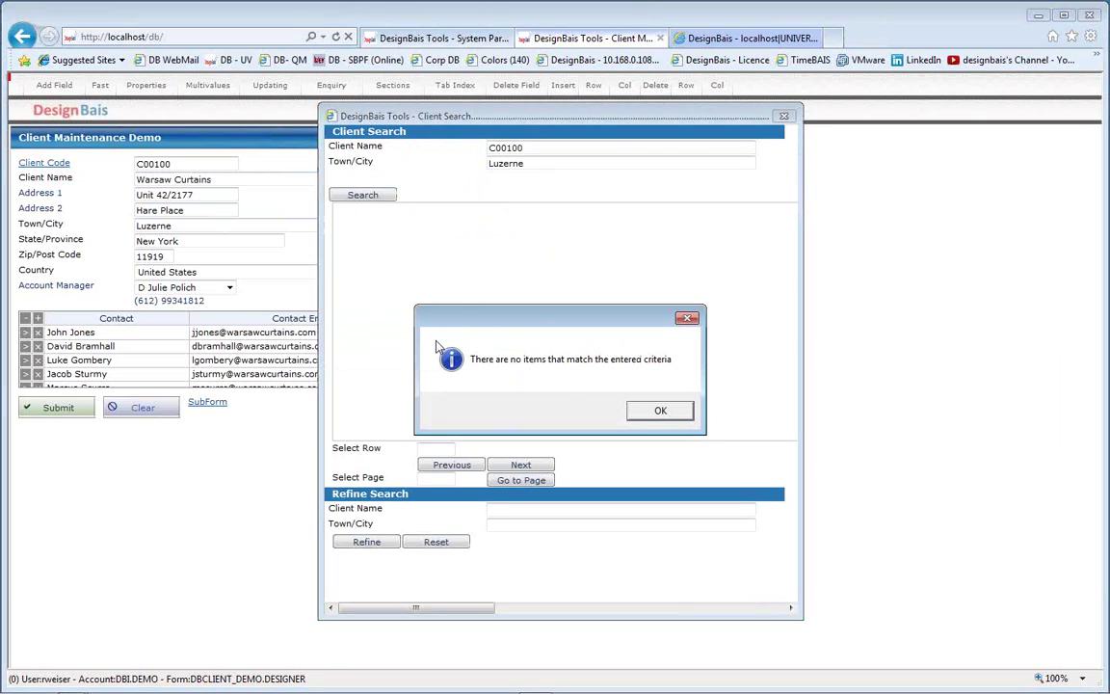
click(663, 409)
click(665, 410)
click(784, 116)
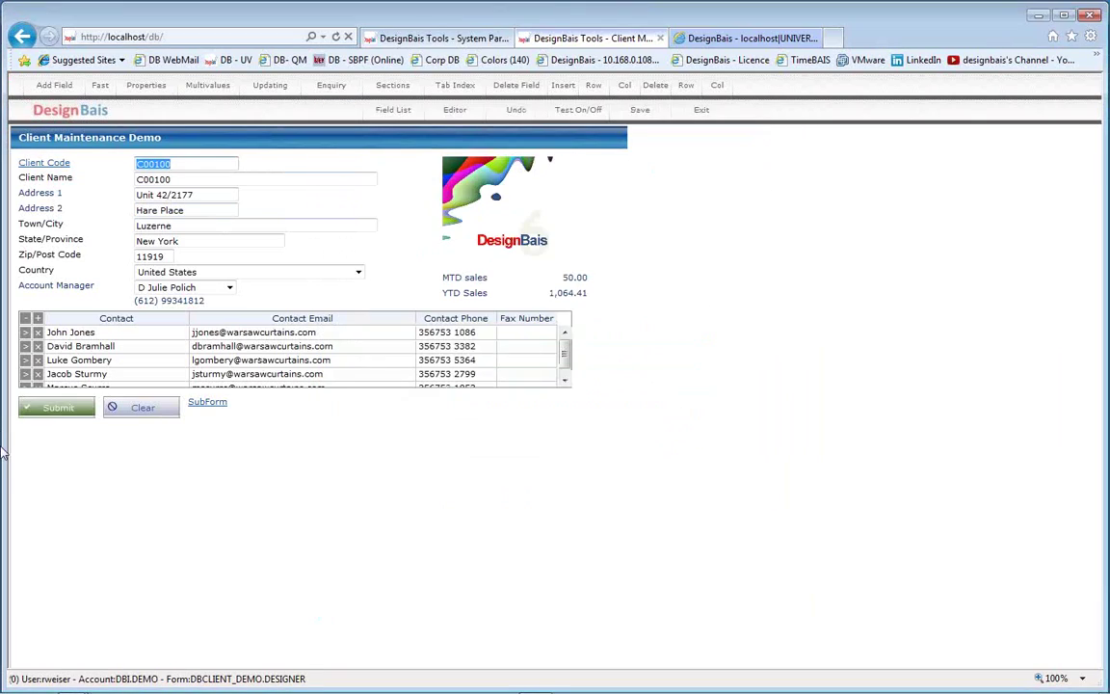
Clear the form and load Port Townsend Couriers through a client search without criteria
click(149, 411)
click(46, 164)
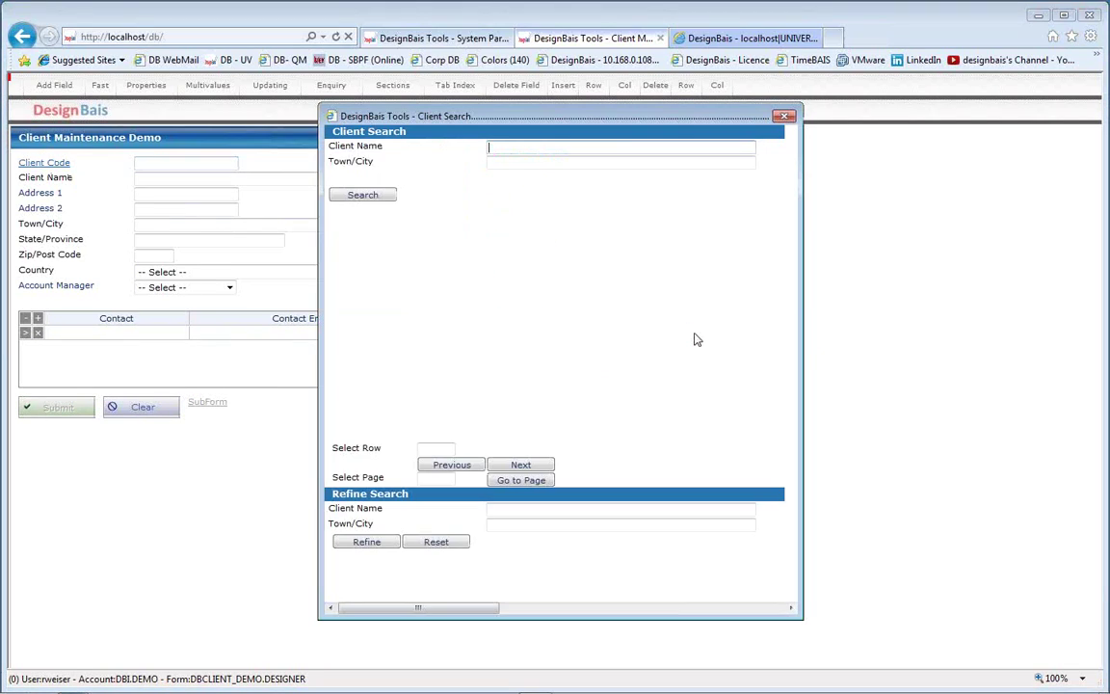
click(379, 196)
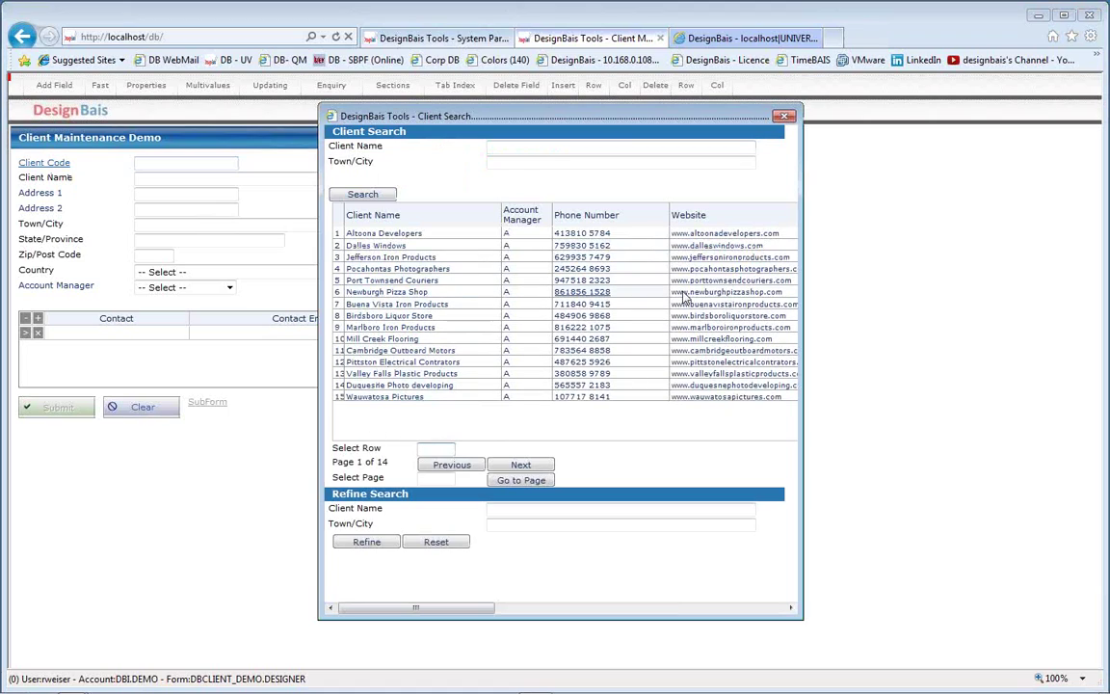
click(393, 282)
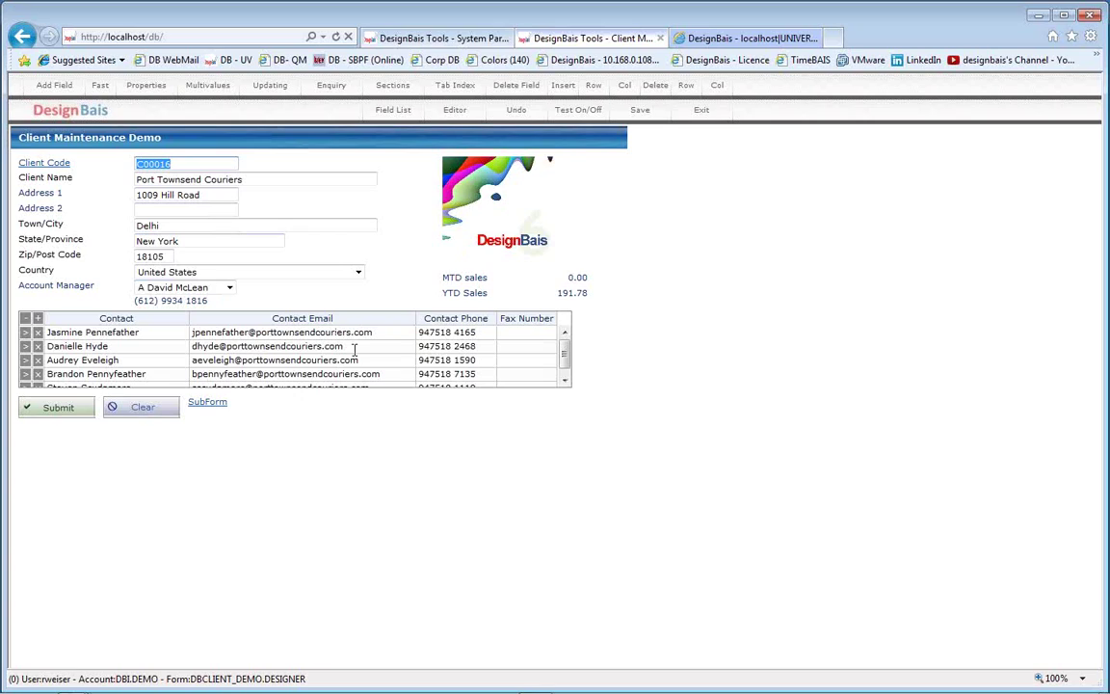
Open Glossary Maintenance in DesignBais Tools and choose the SPANISH glossary with message type Screen Prompt
click(440, 41)
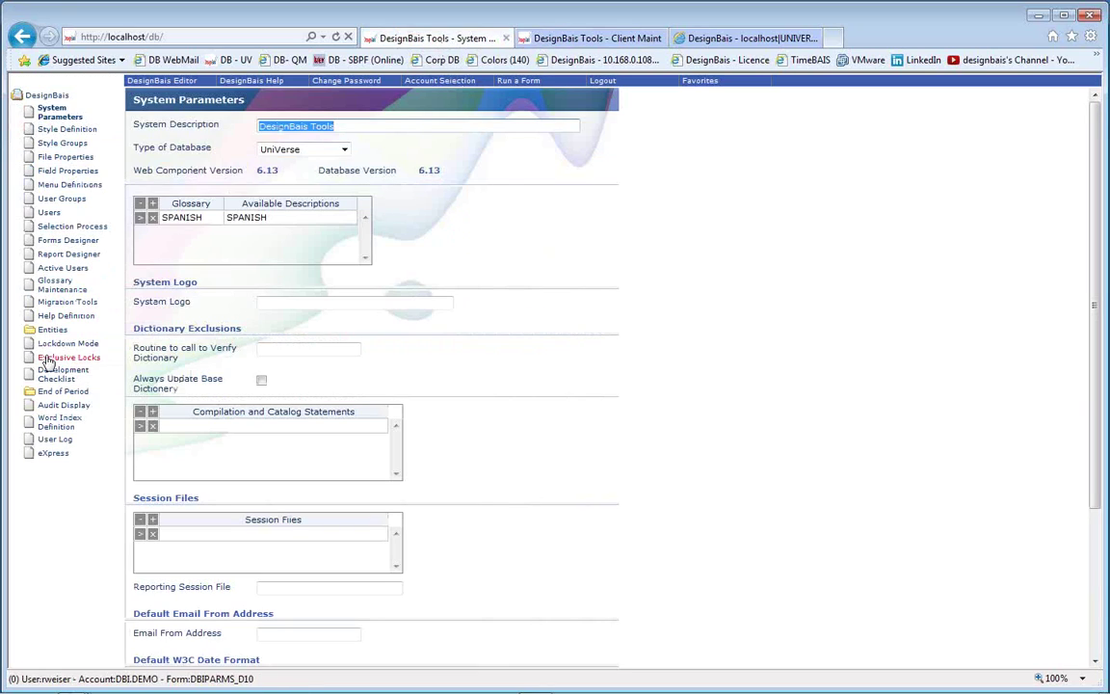
click(57, 286)
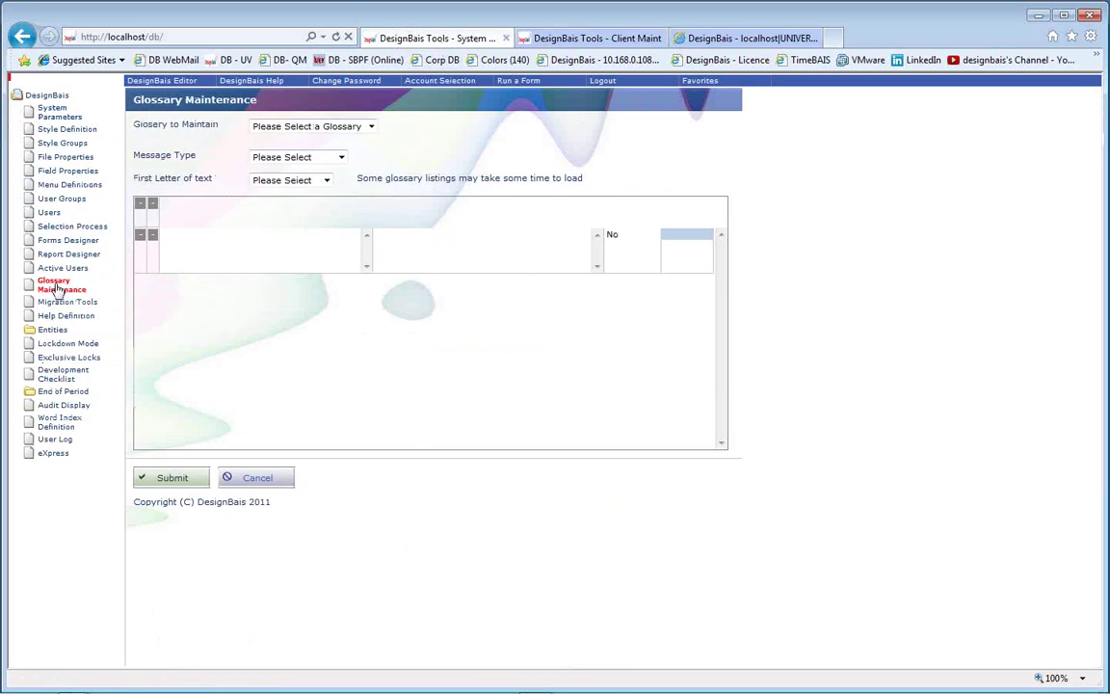
click(370, 128)
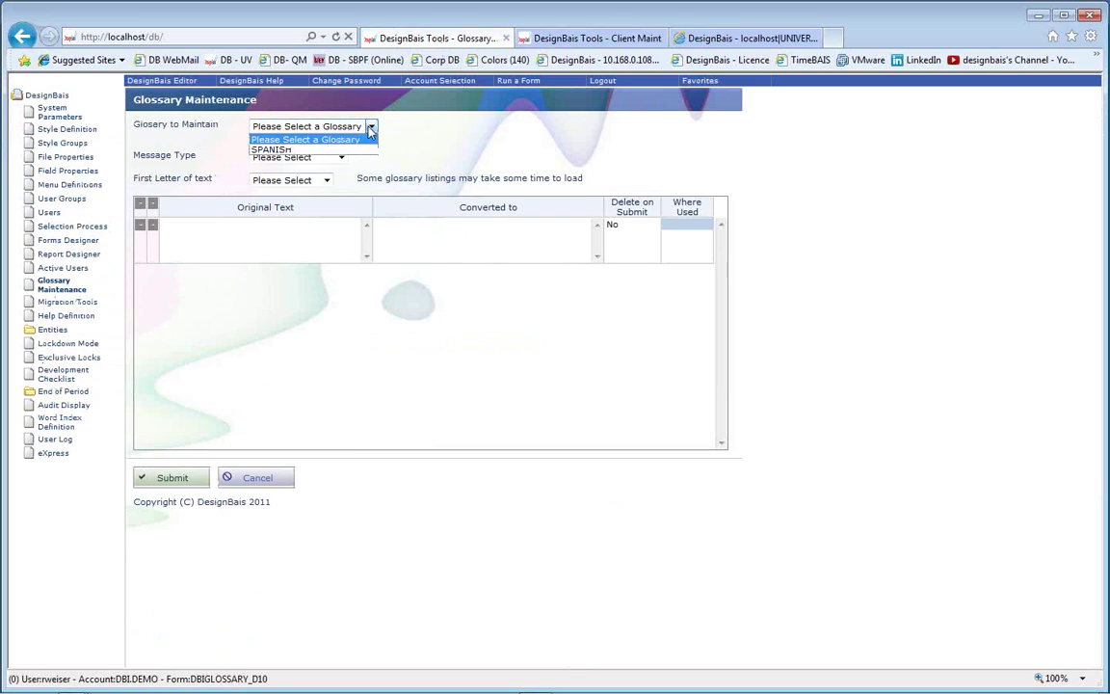
click(306, 150)
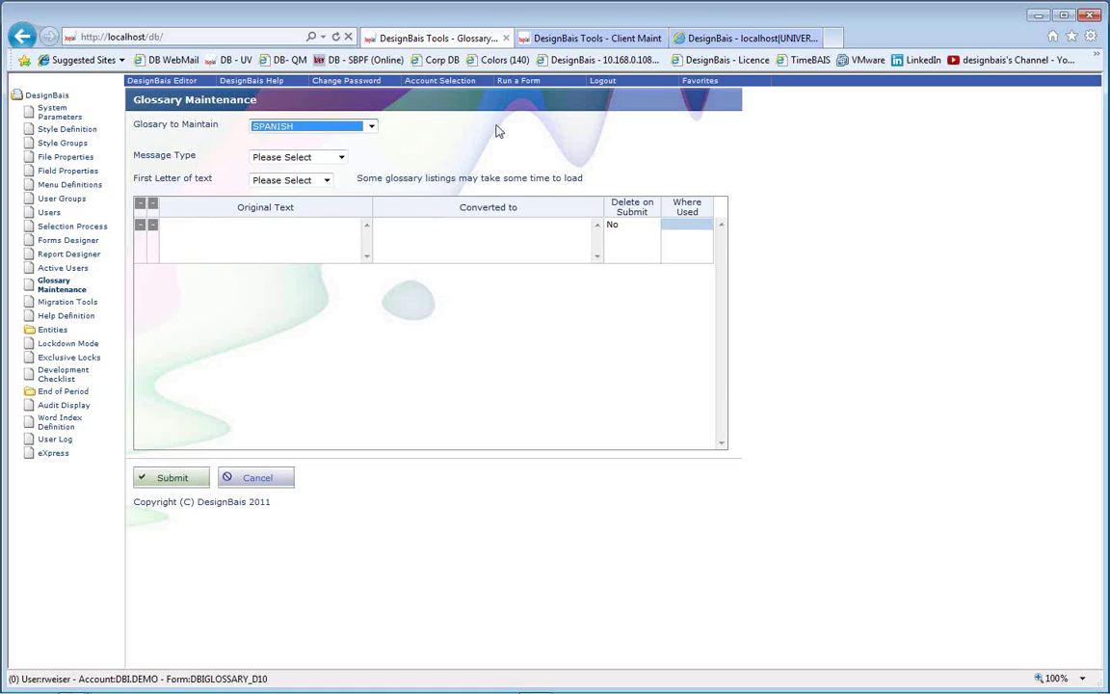
click(341, 160)
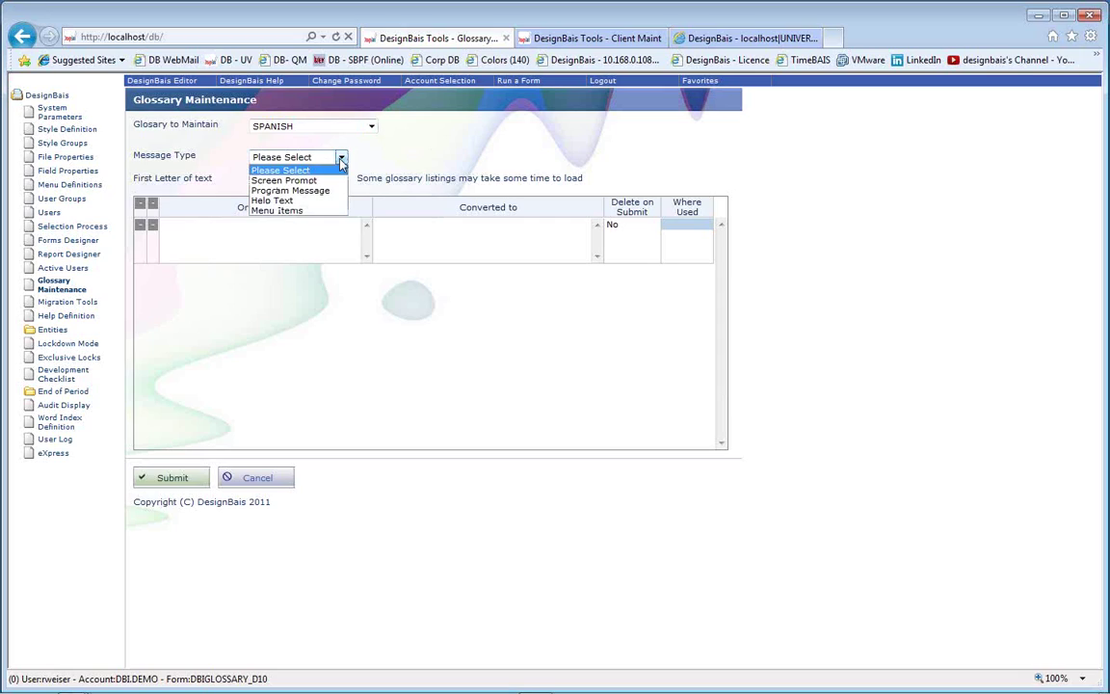
click(298, 180)
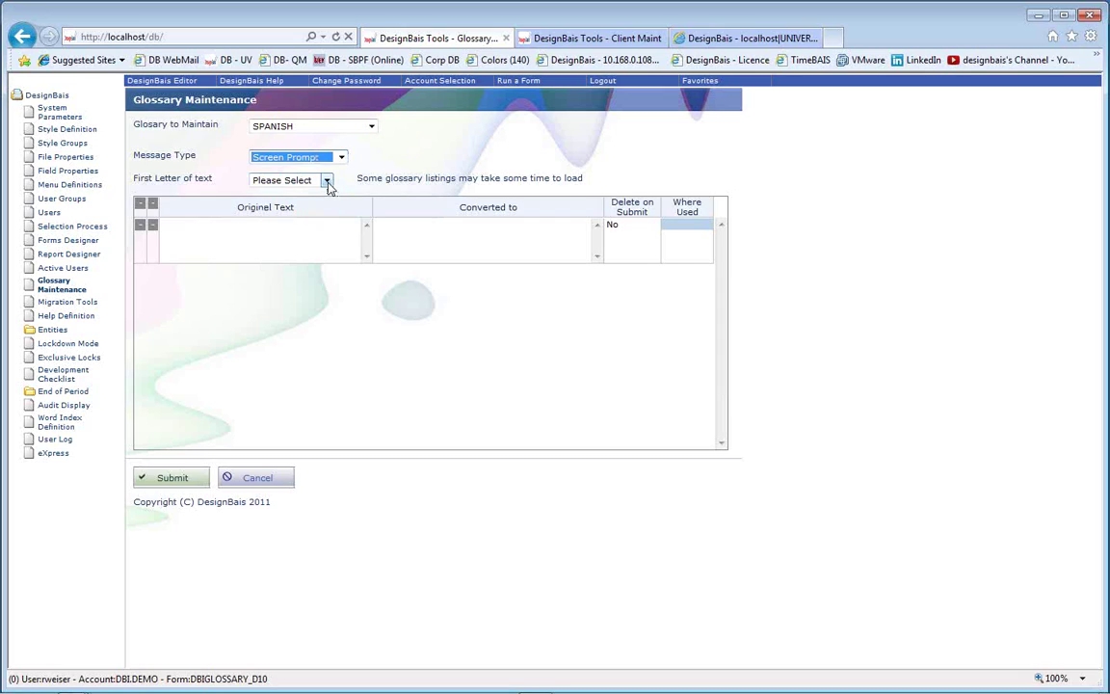
List all items of the Spanish screen prompt glossary and look through the first entries
click(327, 181)
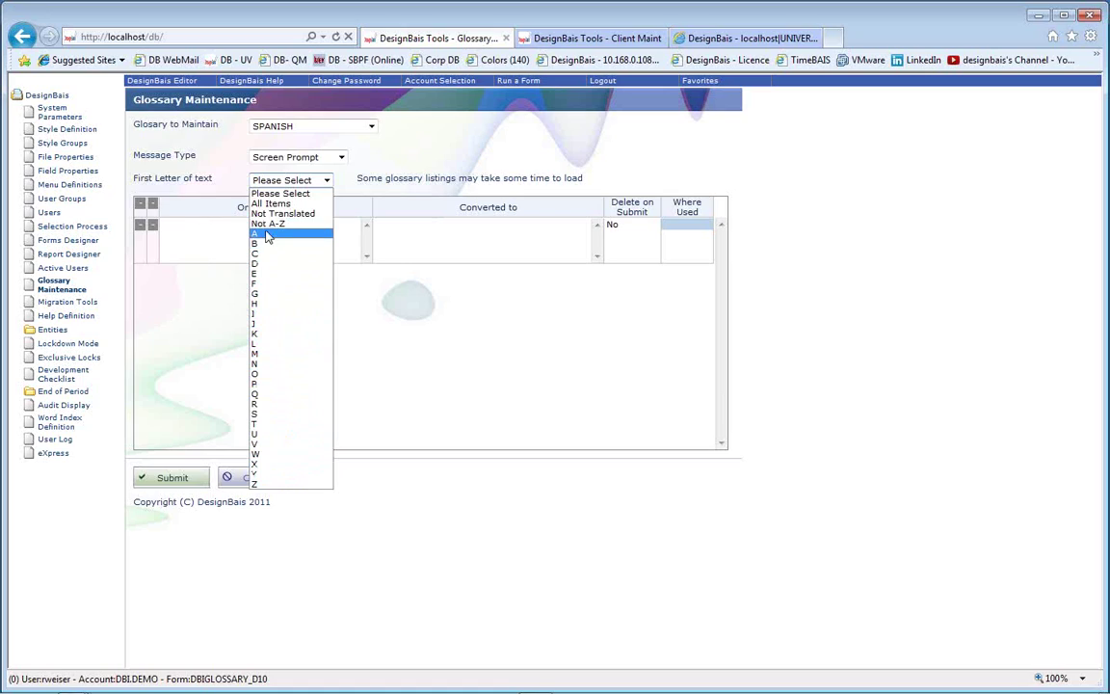
click(302, 205)
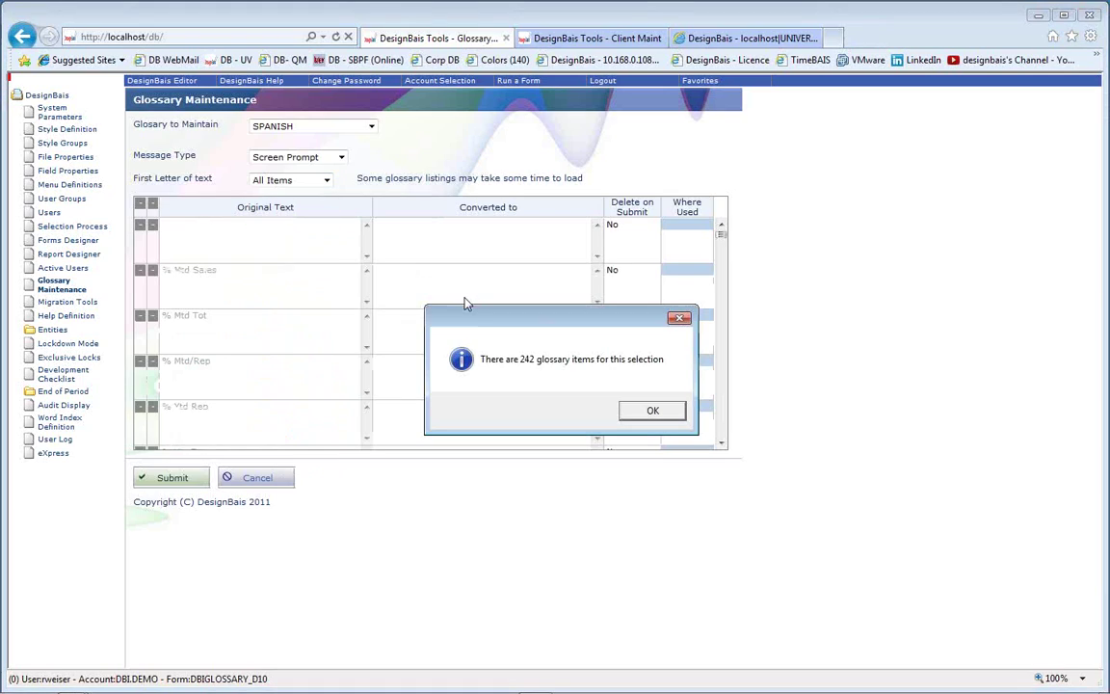
click(645, 412)
scroll(239, 299, down, 6)
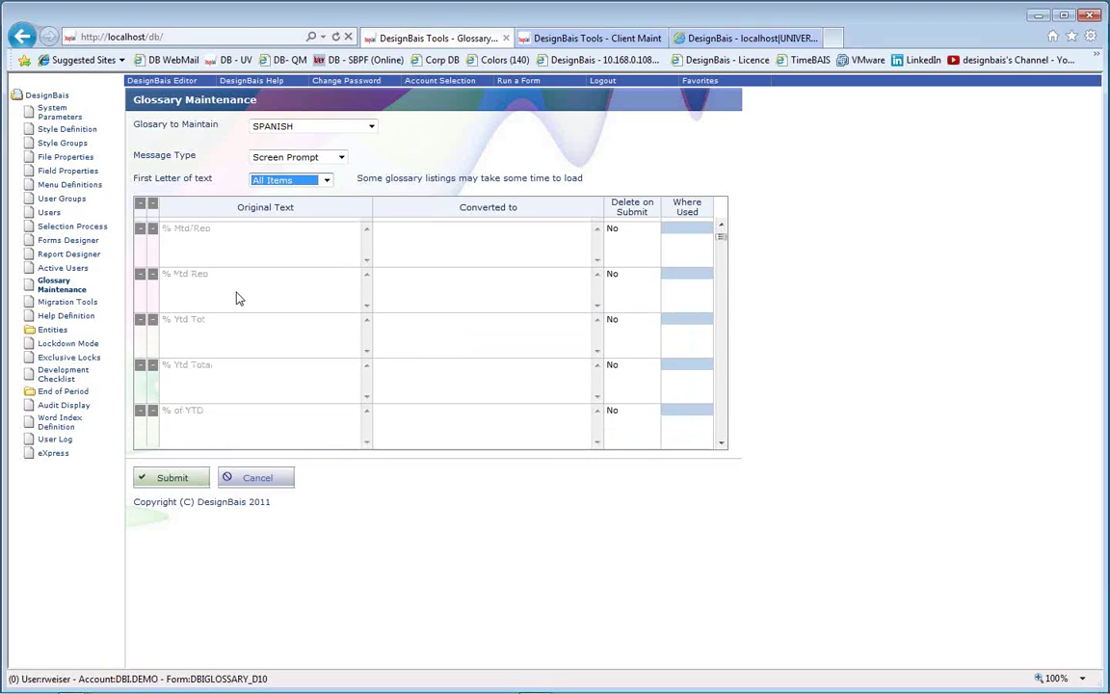
Limit the glossary list to texts starting with C and browse to the City and Clear entries
click(312, 182)
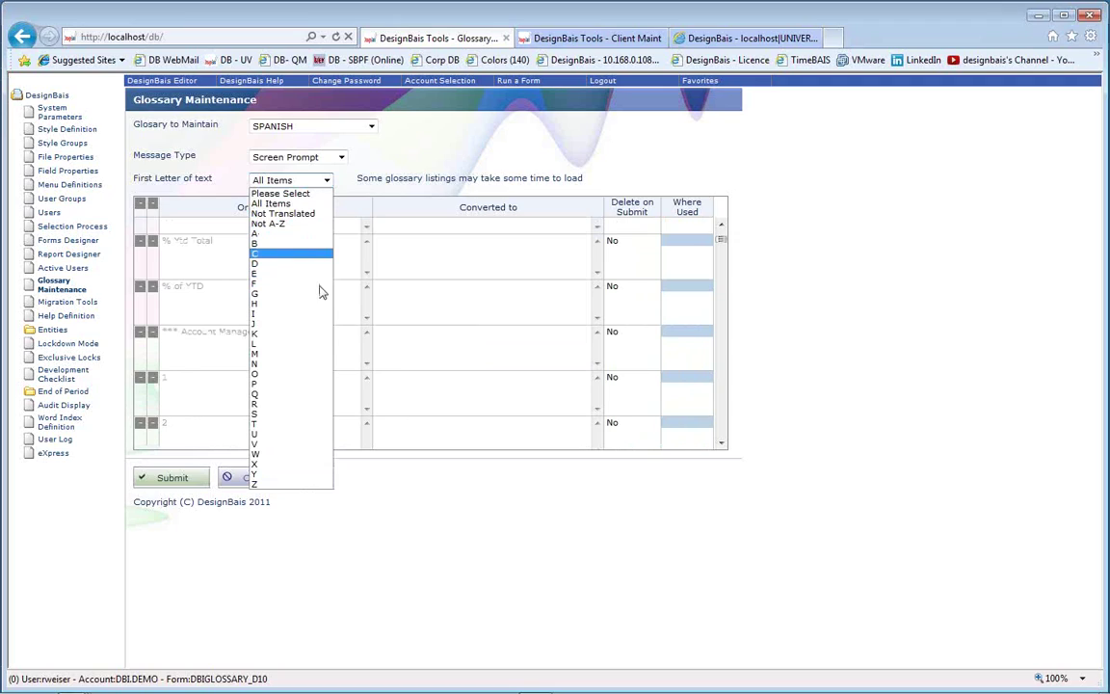
click(273, 254)
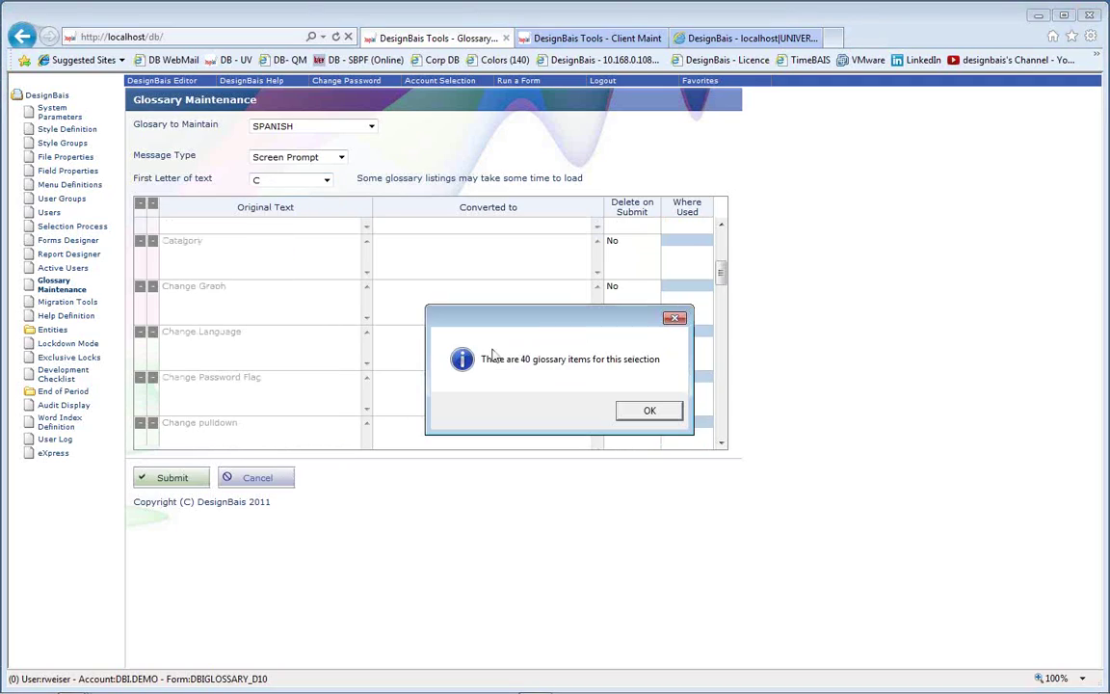
click(648, 411)
drag(720, 273, 717, 241)
scroll(500, 260, down, 3)
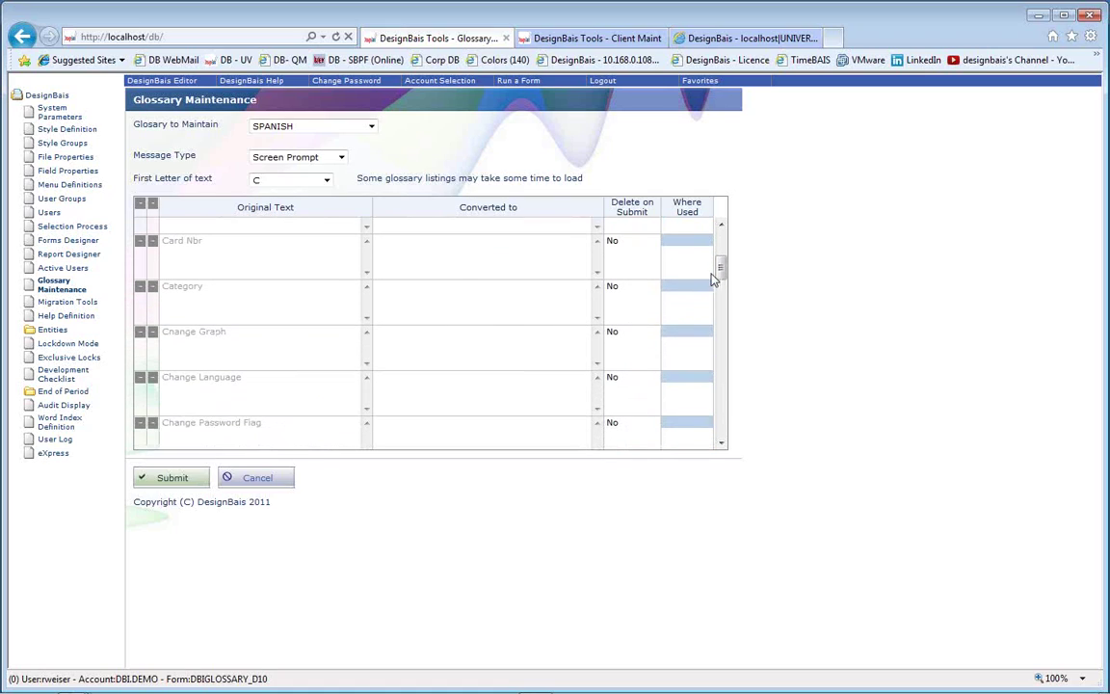
drag(722, 274, 719, 241)
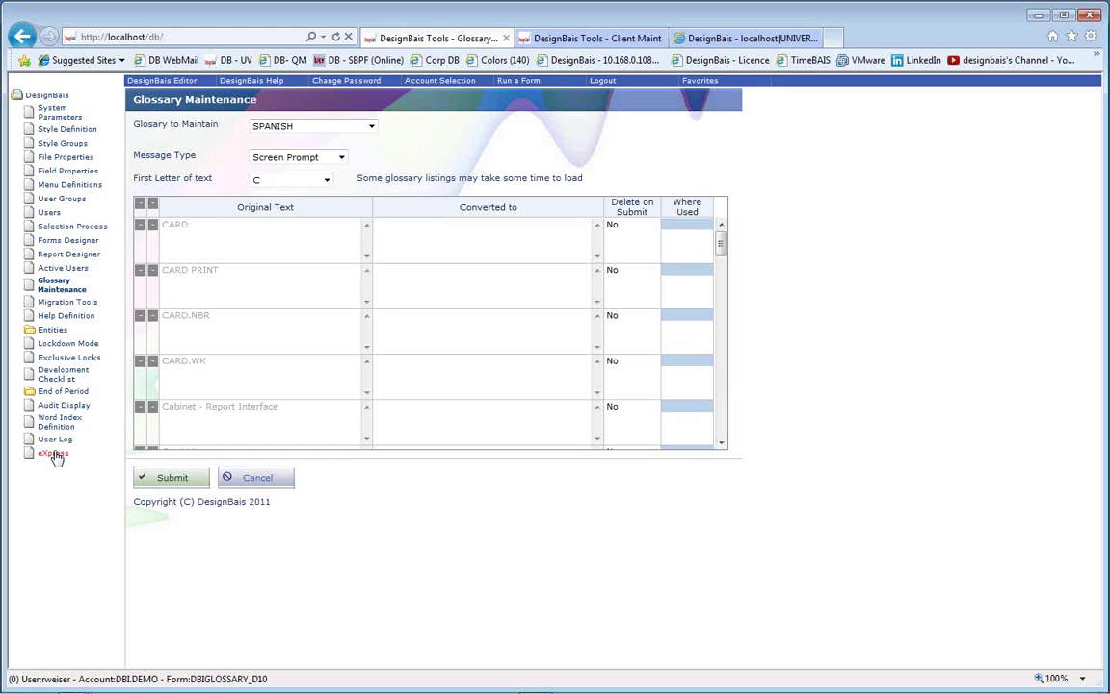
drag(721, 242, 727, 286)
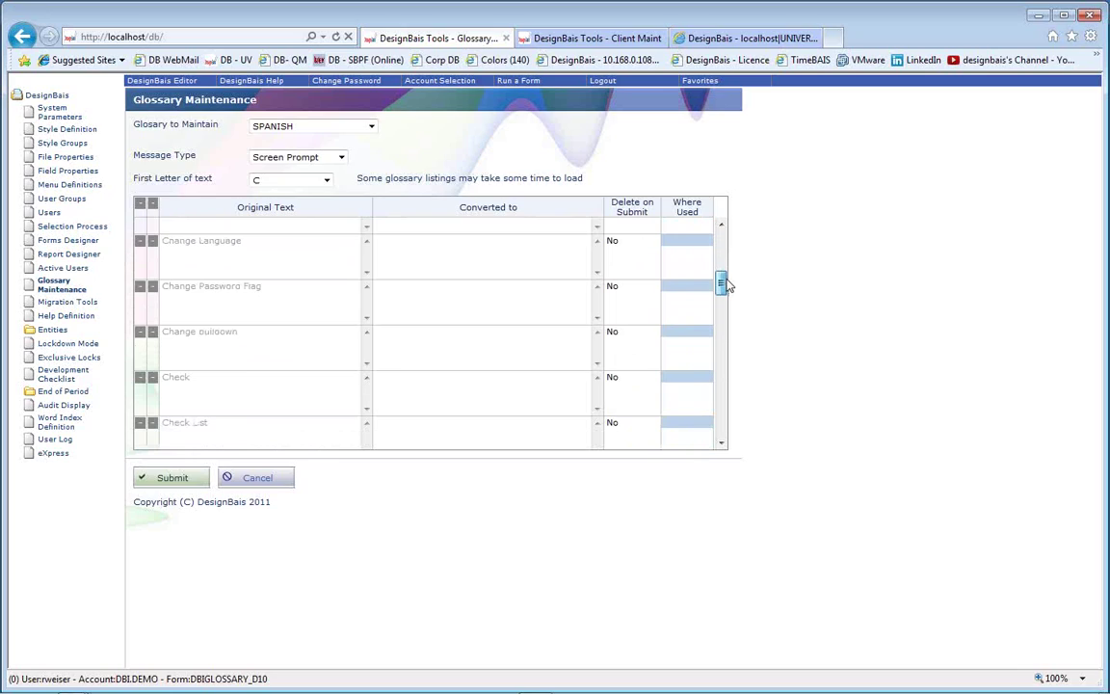
drag(728, 287, 724, 301)
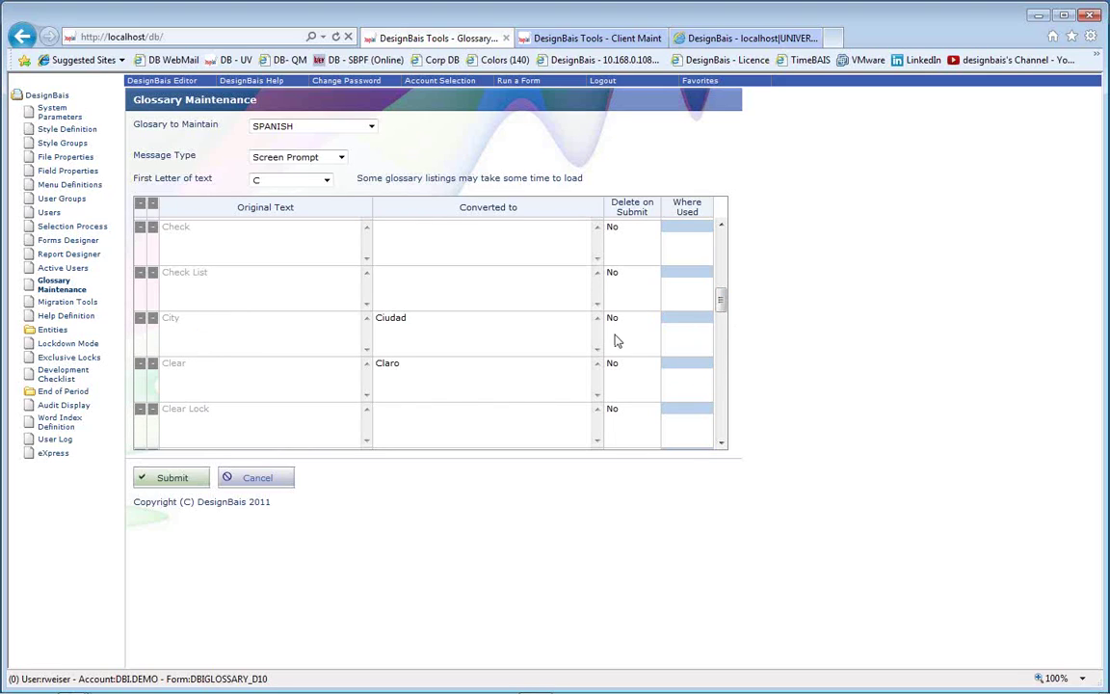
Compare the labels on the Client Maintenance Demo form with their Spanish conversions in the glossary, from Client Code through Contact
click(590, 37)
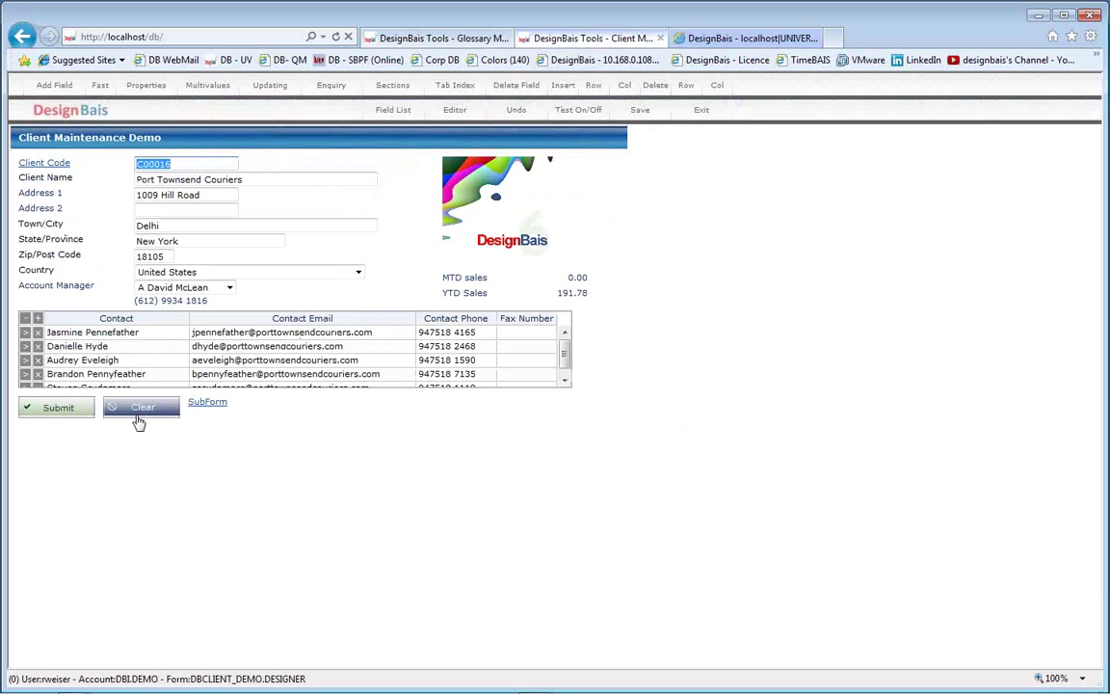
click(424, 39)
scroll(525, 292, down, 4)
scroll(526, 295, down, 1)
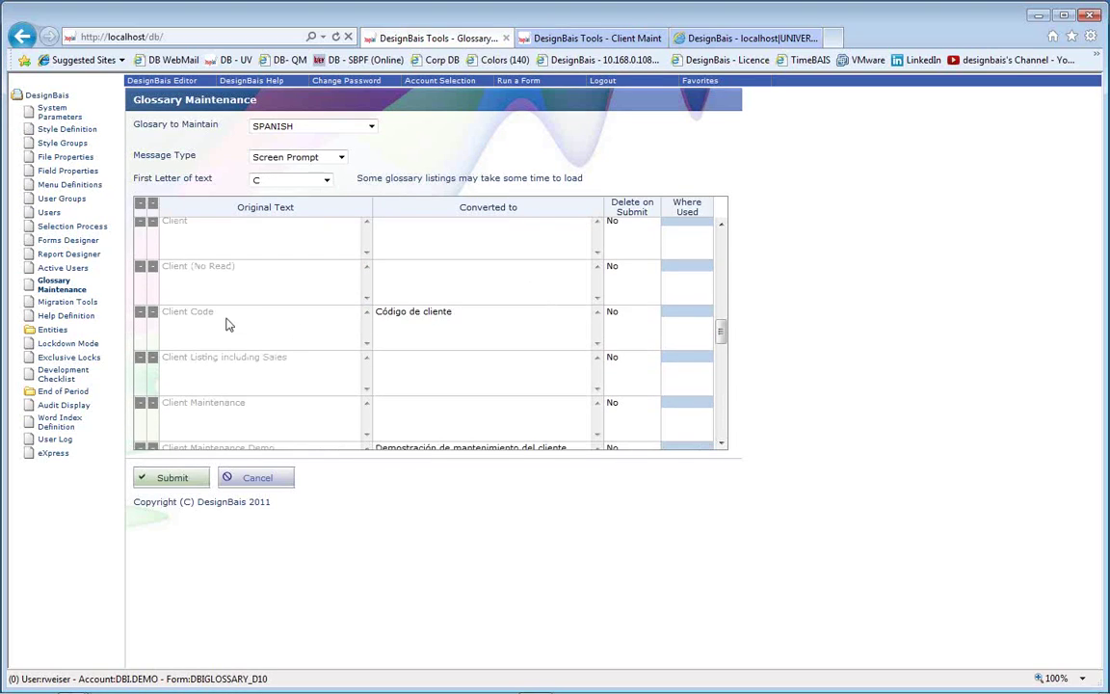
scroll(430, 322, down, 1)
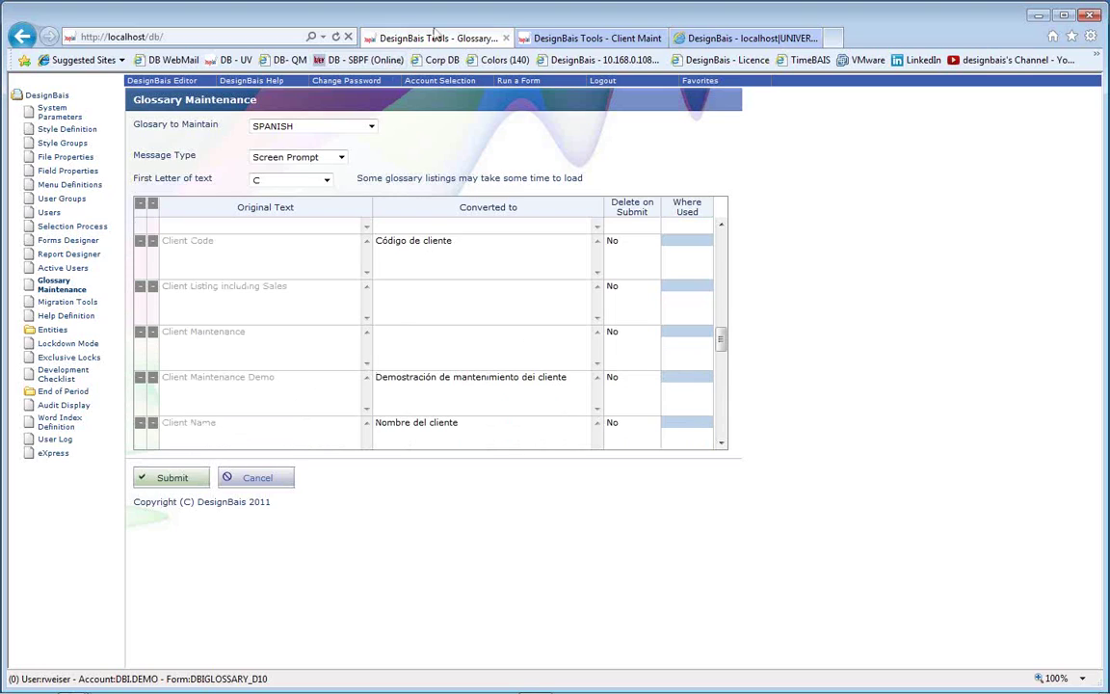
click(552, 40)
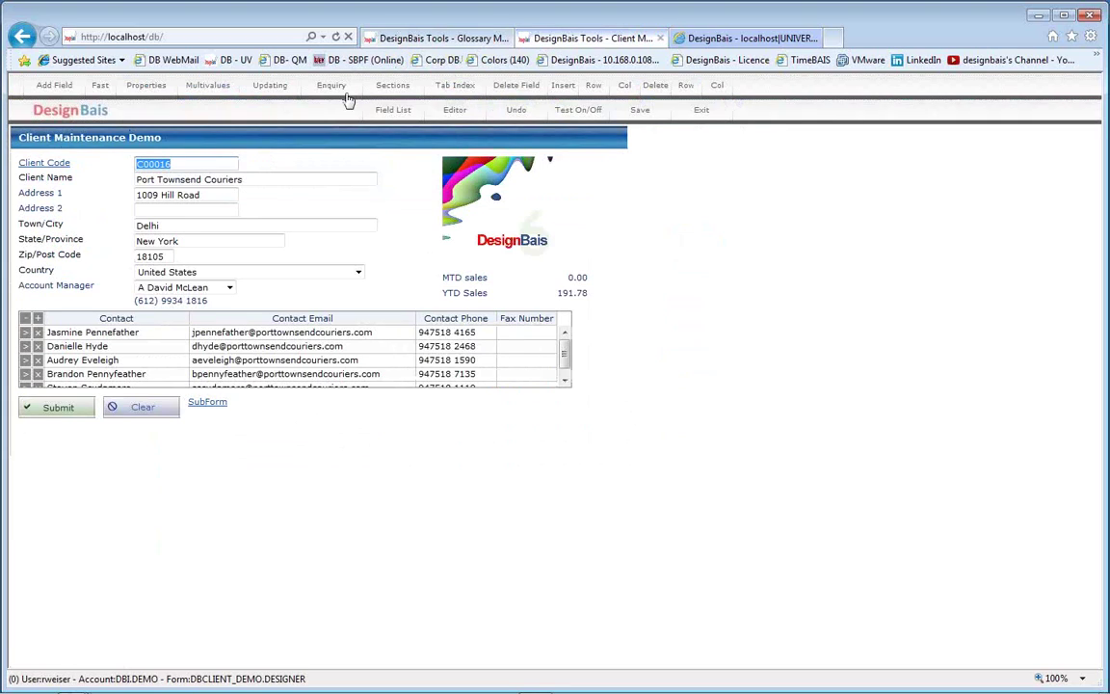
click(432, 39)
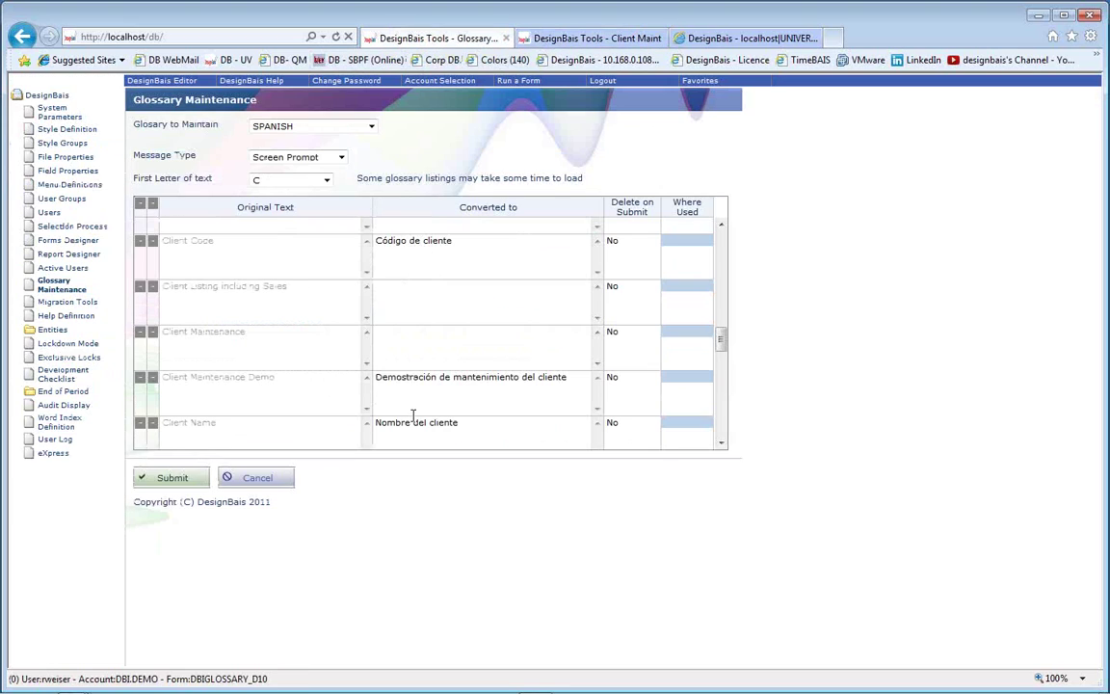
scroll(371, 359, down, 1)
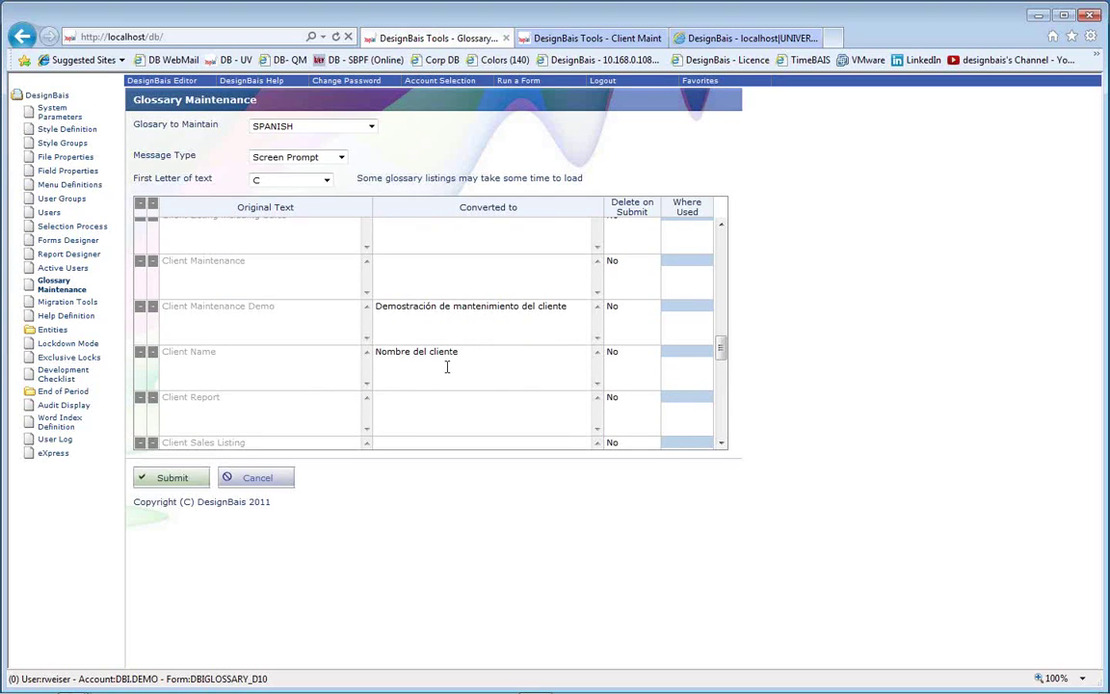
scroll(447, 367, down, 3)
scroll(446, 366, down, 3)
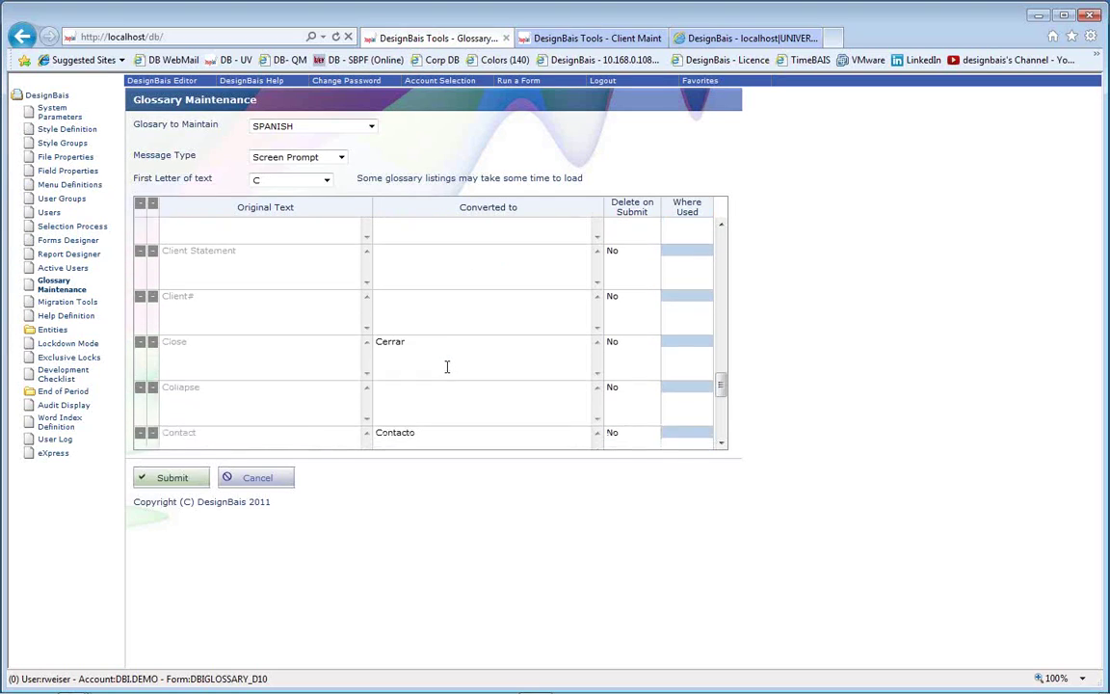
Fill in the missing beginning of the Spanish conversion "squeda de clientes" for the Client Search prompt
scroll(446, 366, down, 2)
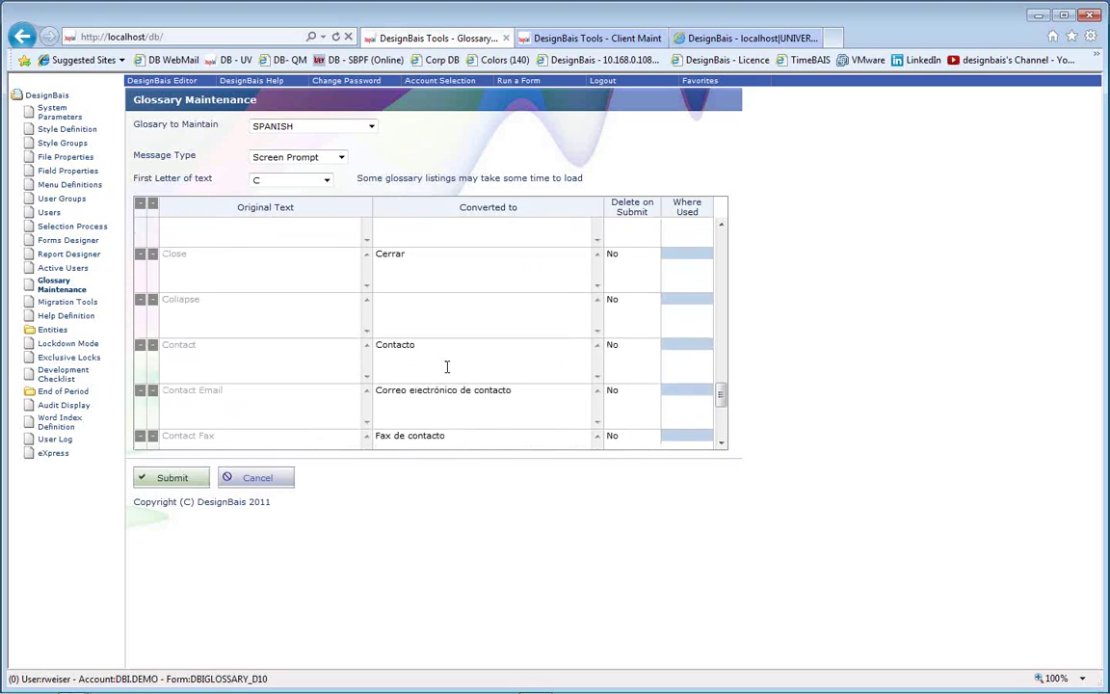
scroll(446, 366, up, 5)
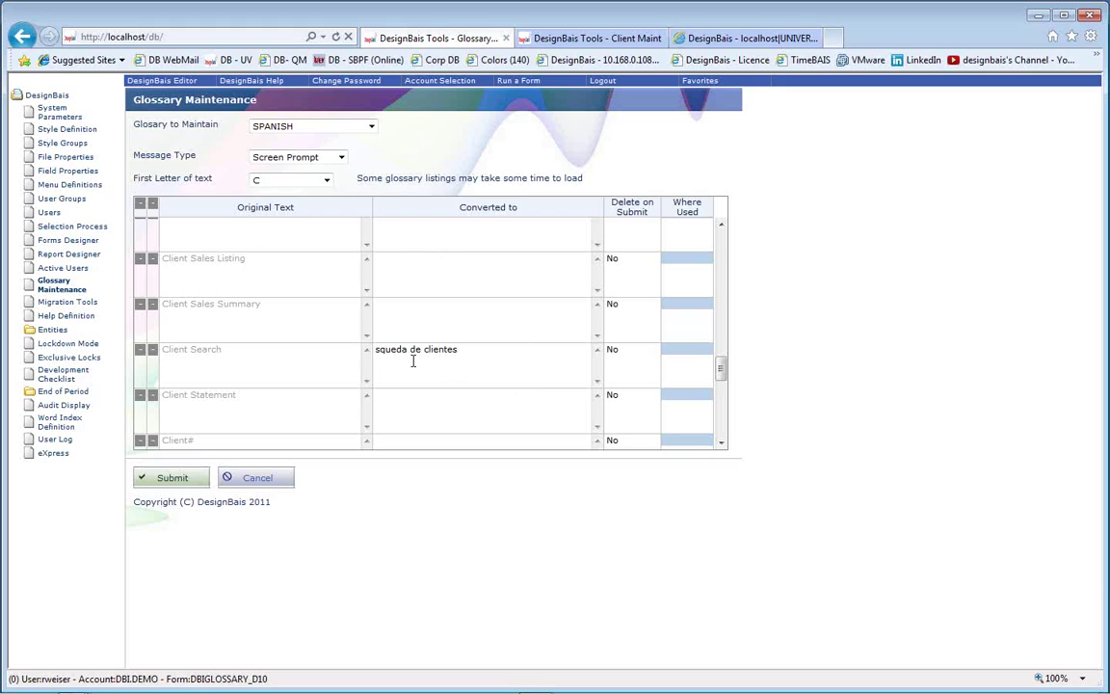
click(373, 351)
text(Nu)
Review the Spanish conversions of the Contact Email, Contact Fax, Contact Phone and Country prompts
scroll(482, 364, down, 4)
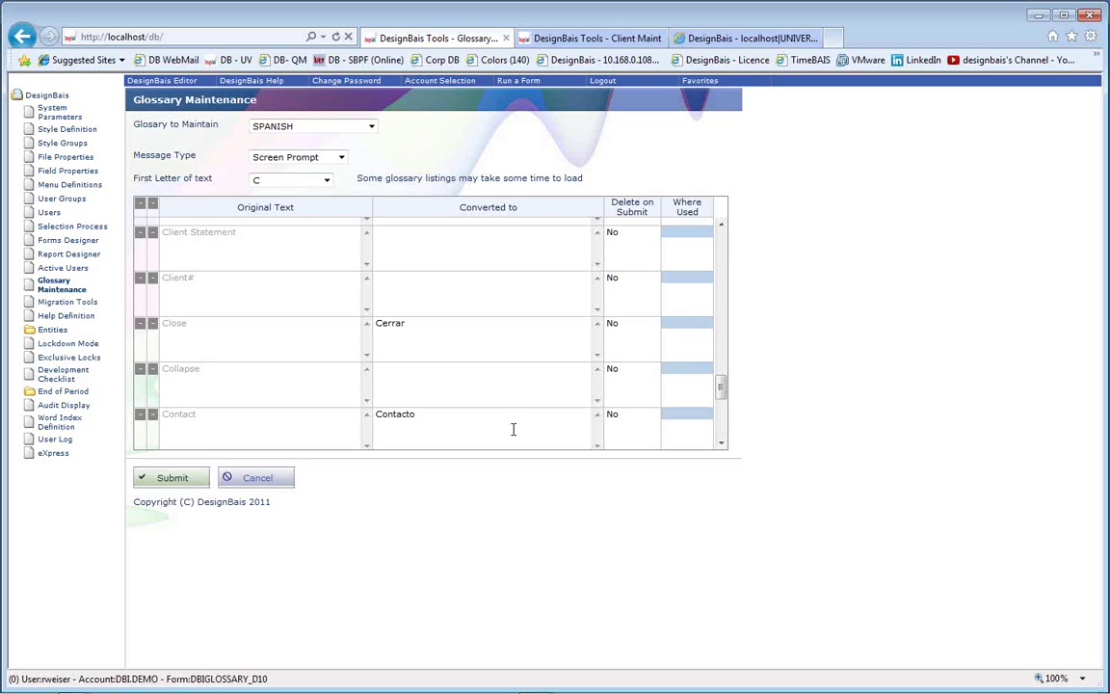
scroll(513, 429, down, 2)
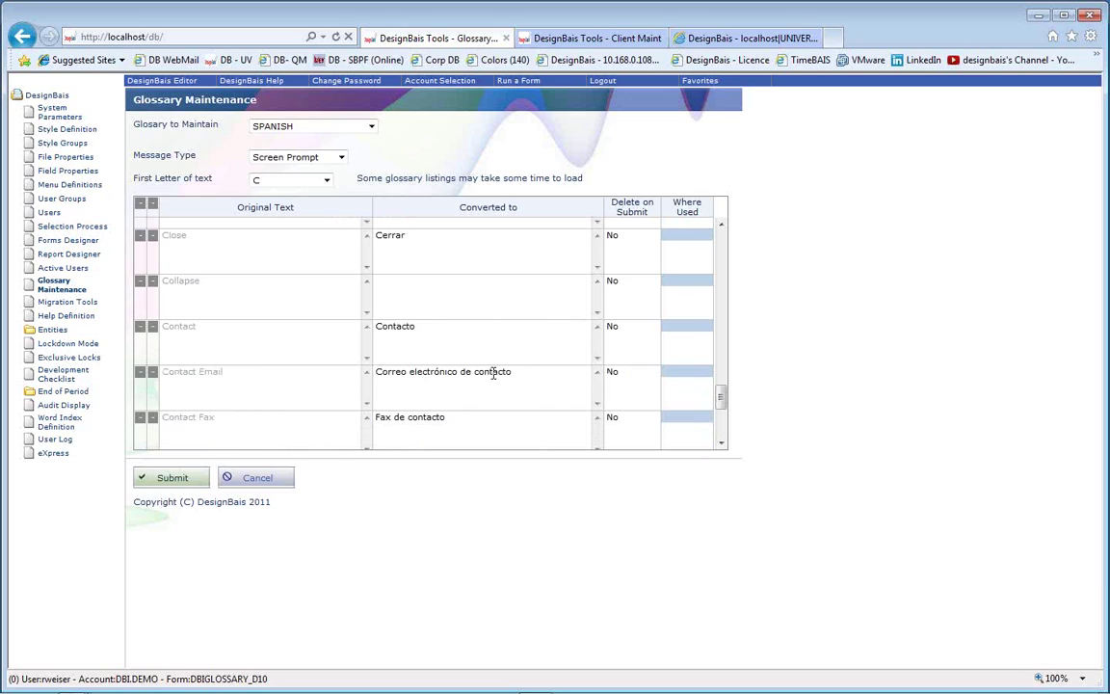
triple_click(530, 374)
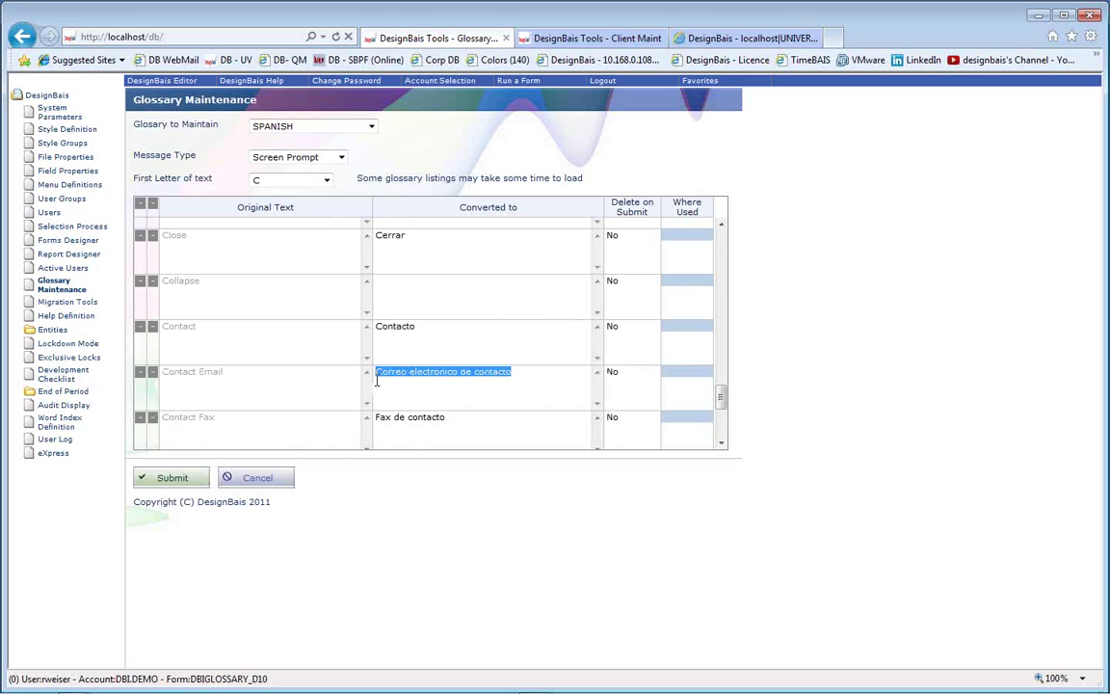
triple_click(493, 426)
scroll(508, 429, down, 1)
scroll(508, 429, down, 3)
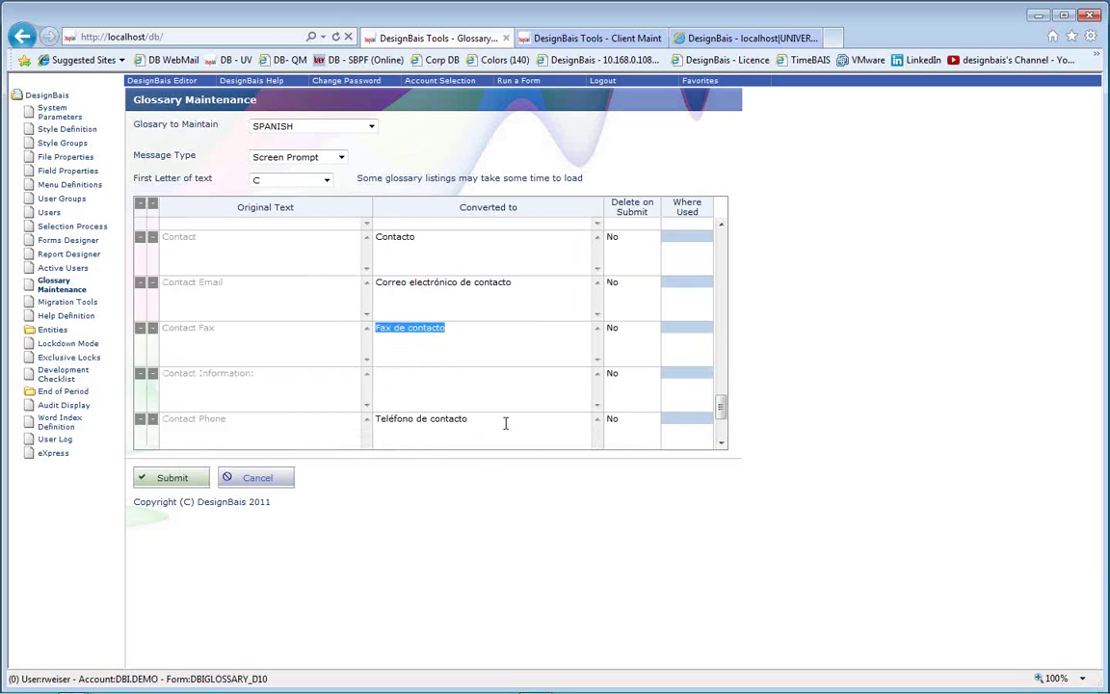
scroll(505, 424, down, 1)
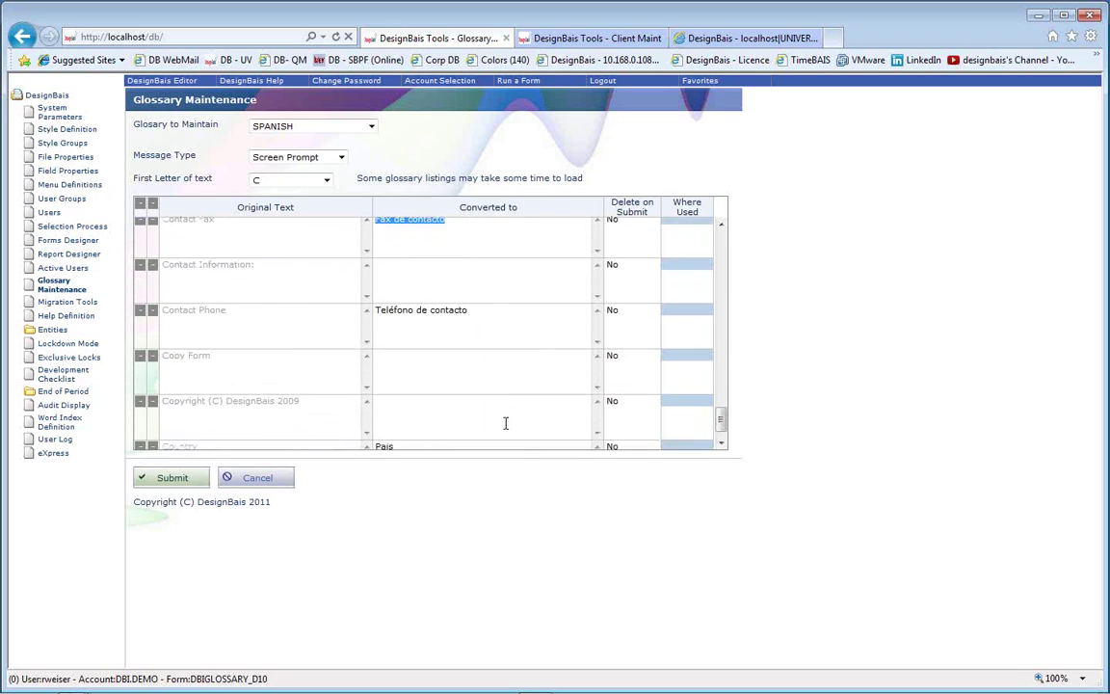
Keep the glossary list on the letter C and submit its Spanish screen prompt entries
click(328, 182)
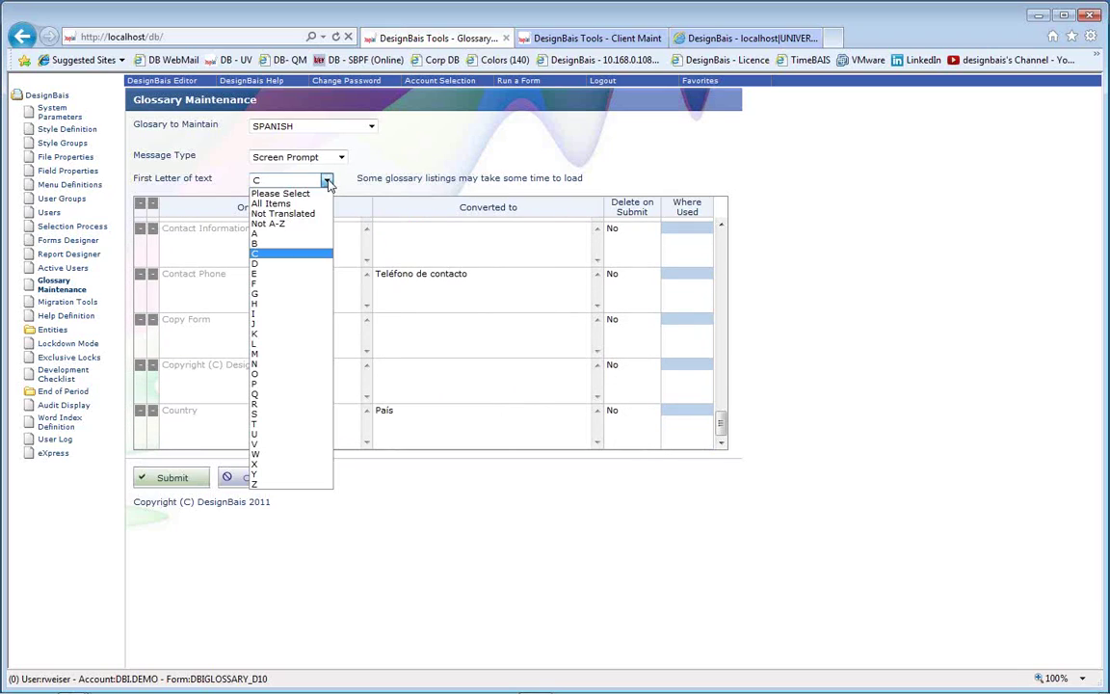
click(295, 170)
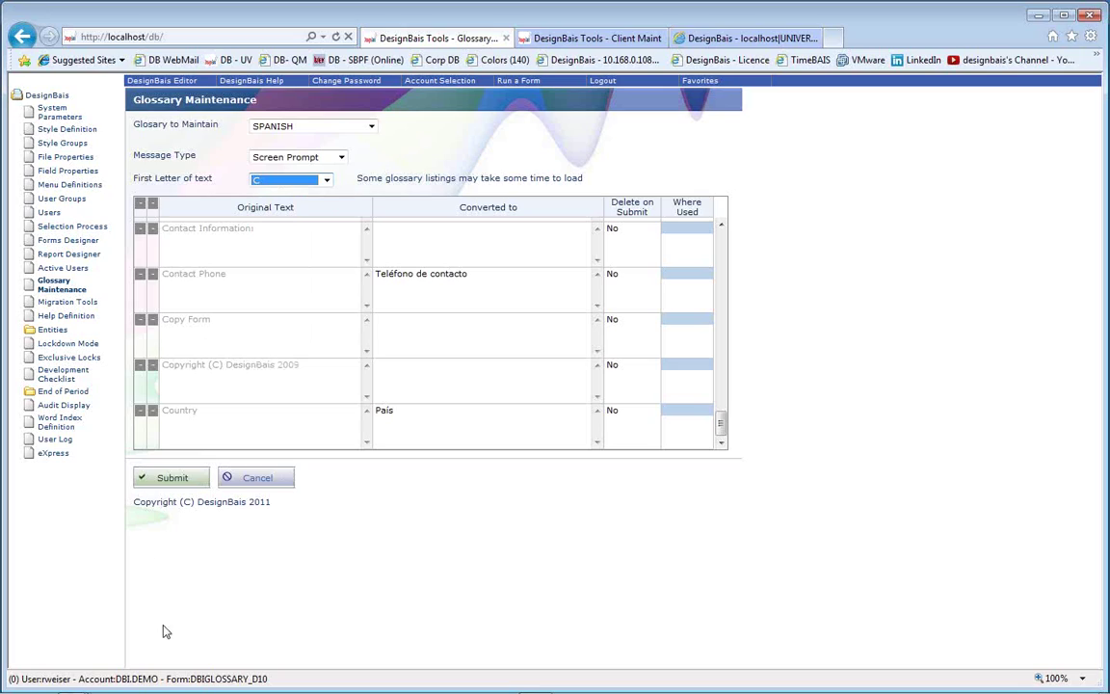
click(159, 478)
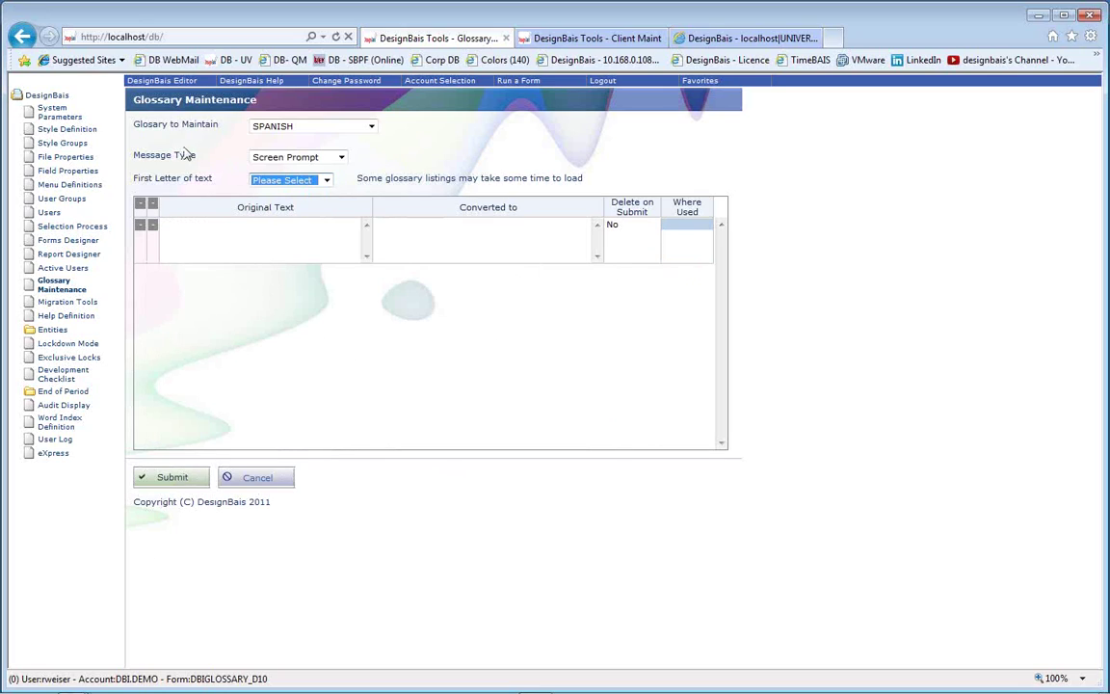
Duplicate the Glossary Maintenance browser tab and place the copy directly after the original
right_click(477, 38)
click(525, 179)
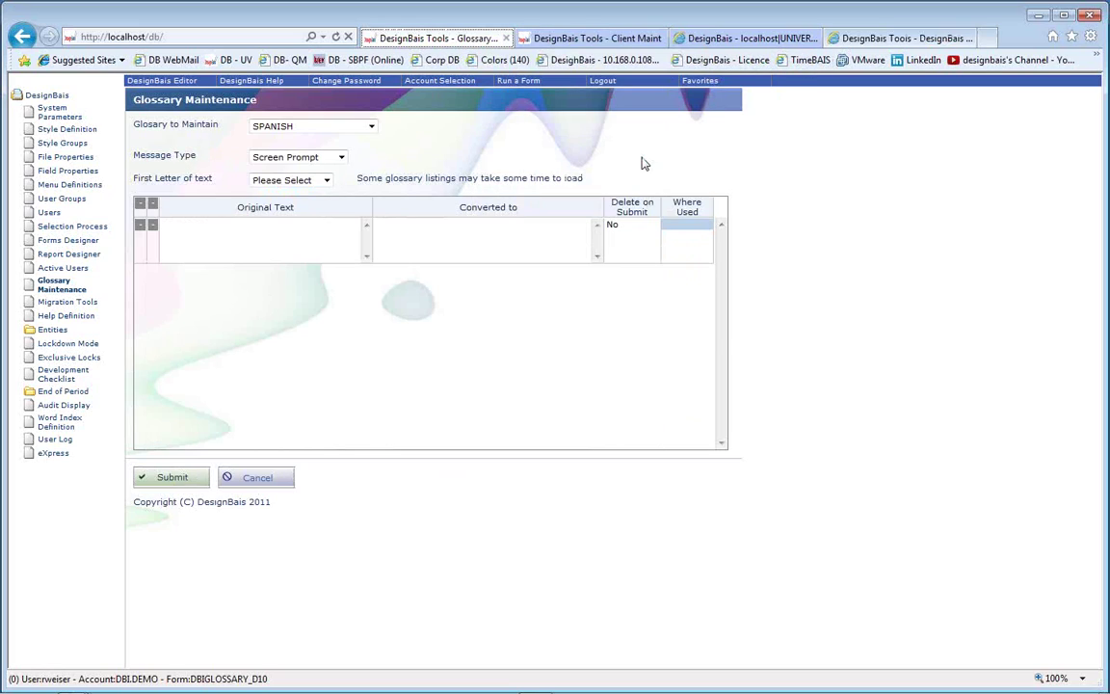
drag(848, 39, 541, 43)
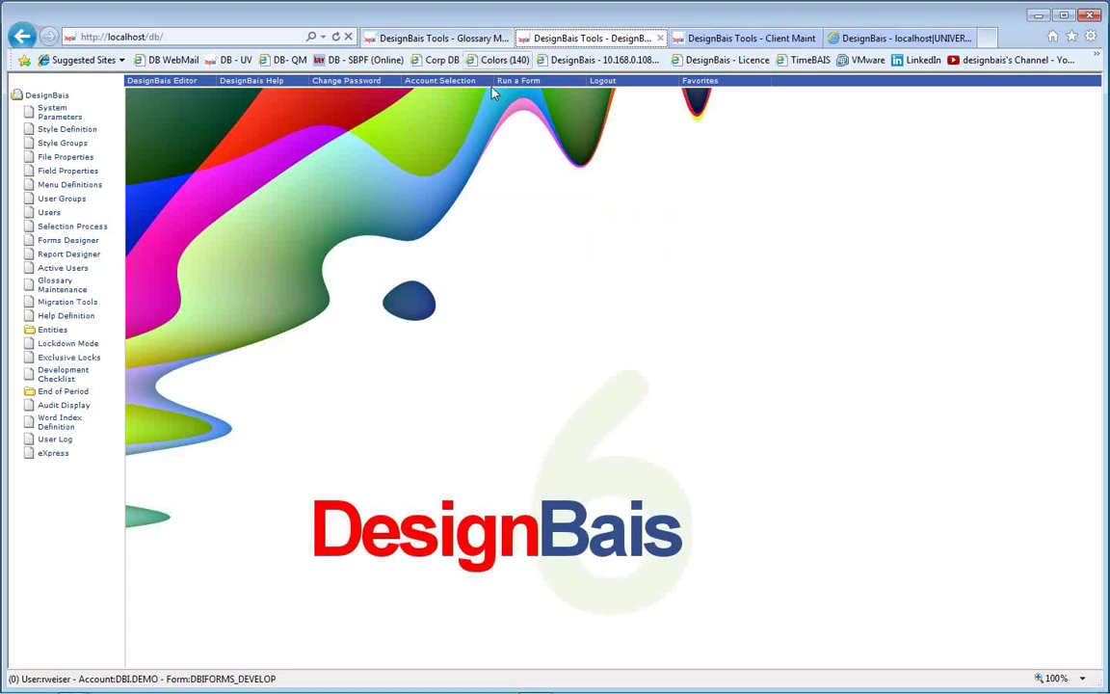
Open User Maintenance and load the signed-in developer's user record to check its default glossary
click(48, 213)
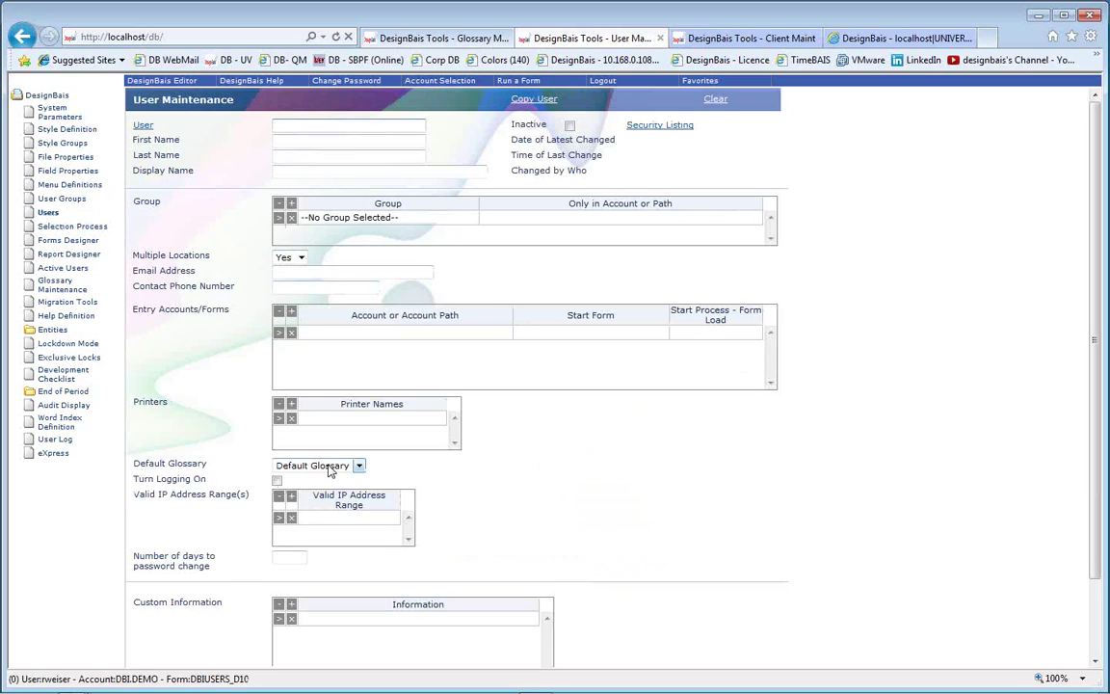
click(143, 126)
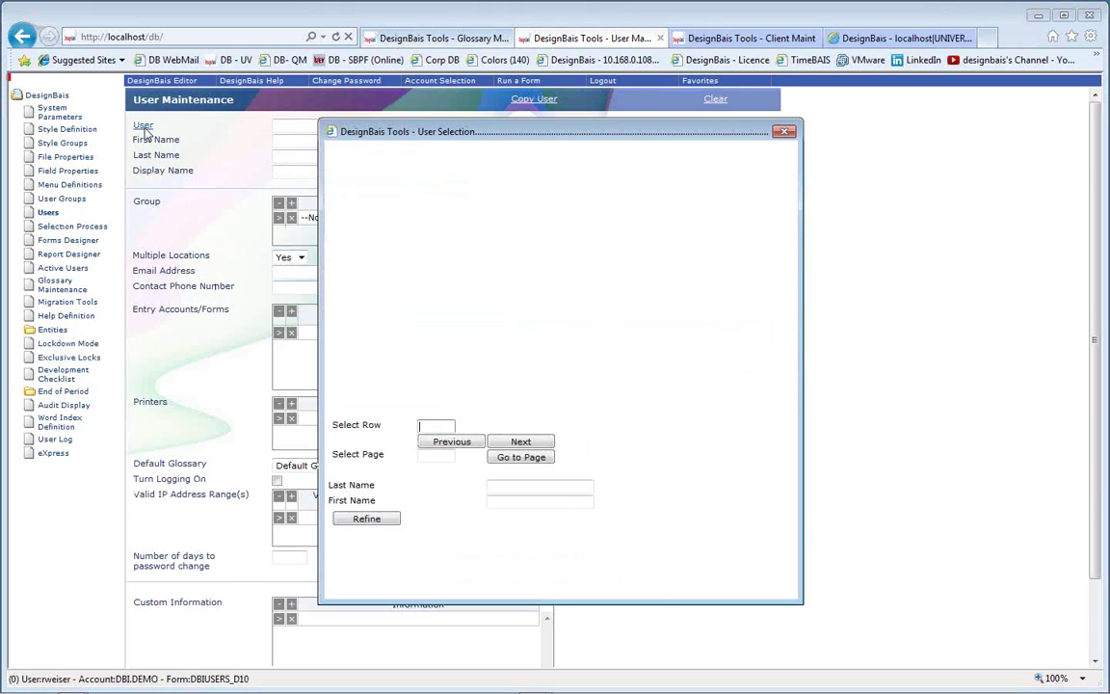
click(371, 213)
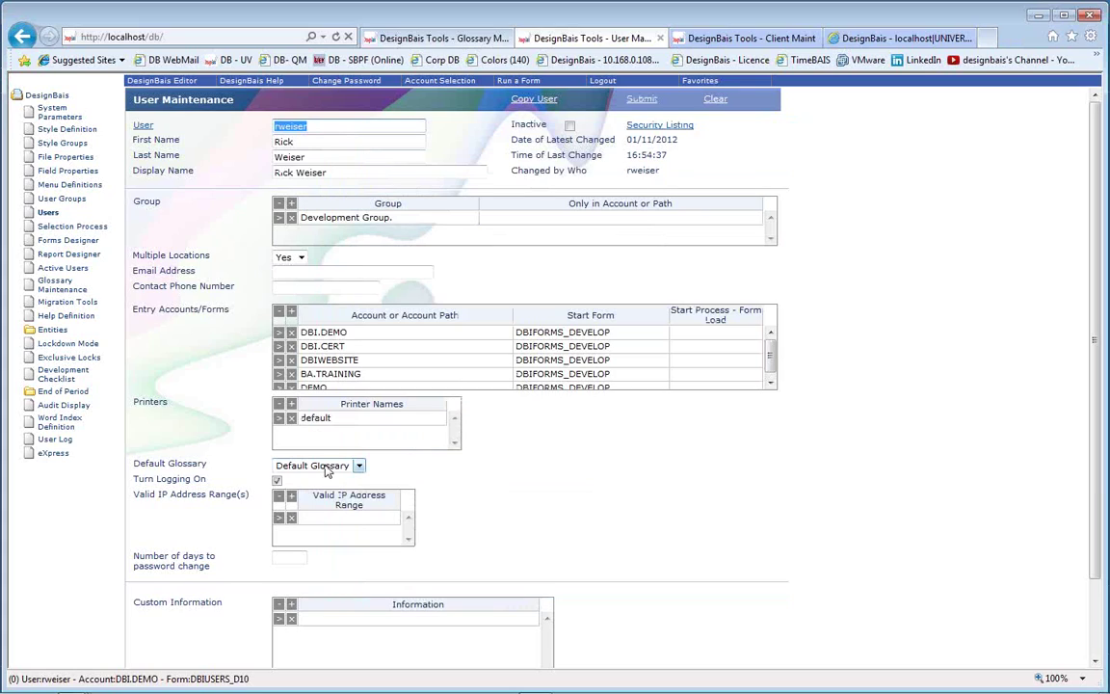
Load the testuser record with the SPANISH default glossary, turn its logging off and submit it
click(136, 126)
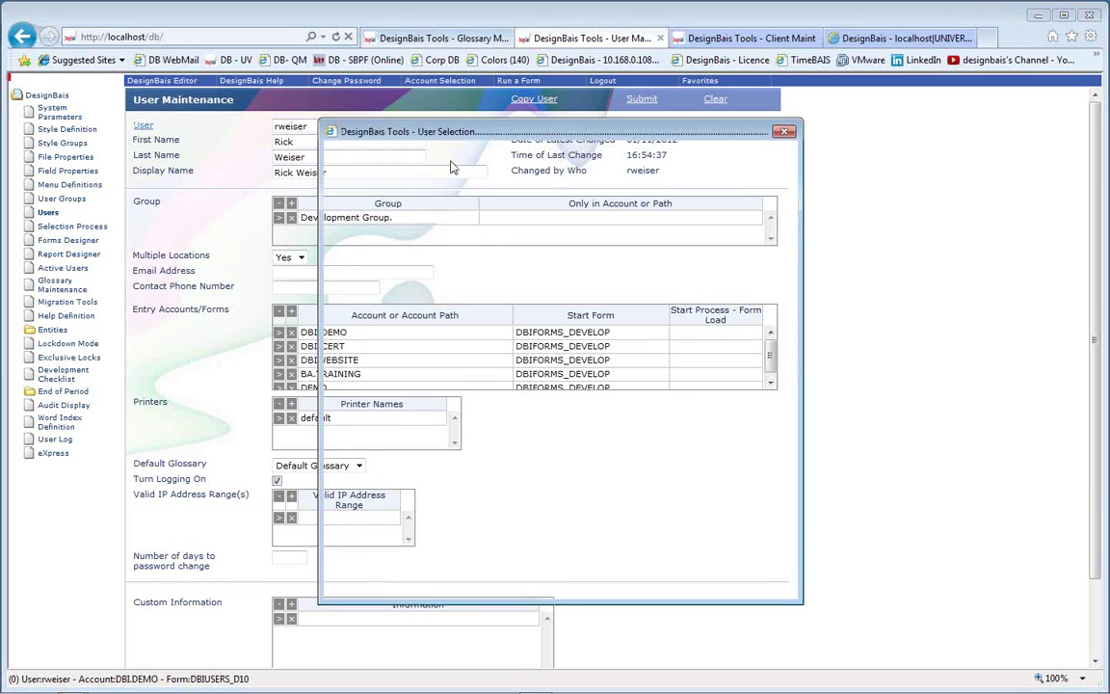
click(377, 231)
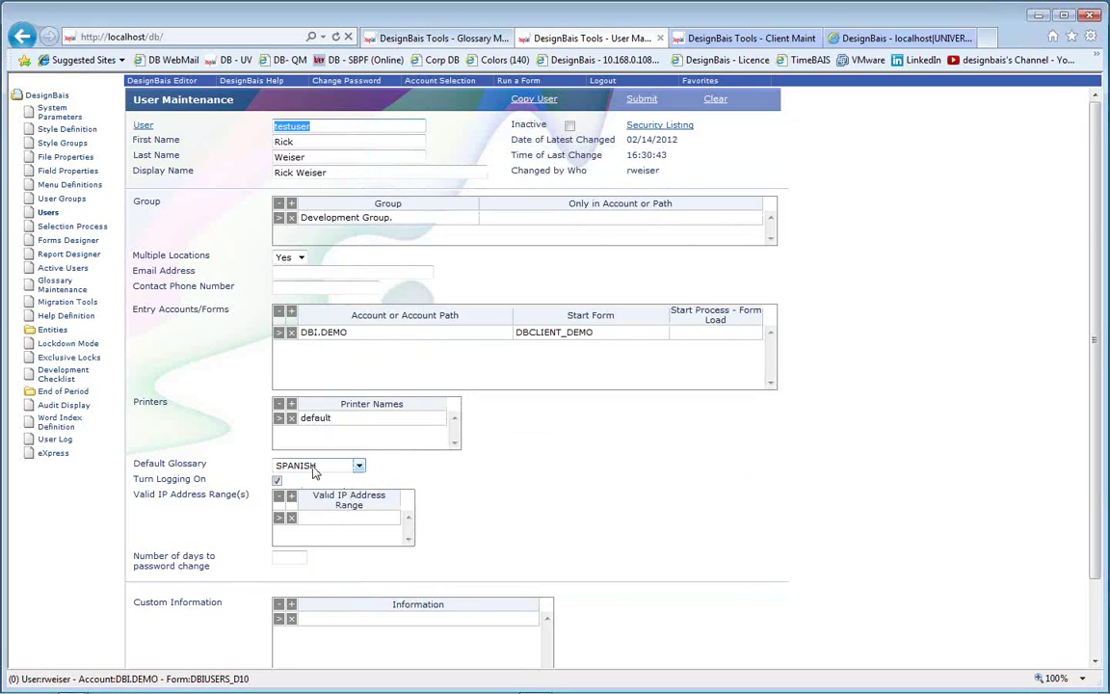
click(276, 481)
scroll(472, 491, down, 2)
click(198, 655)
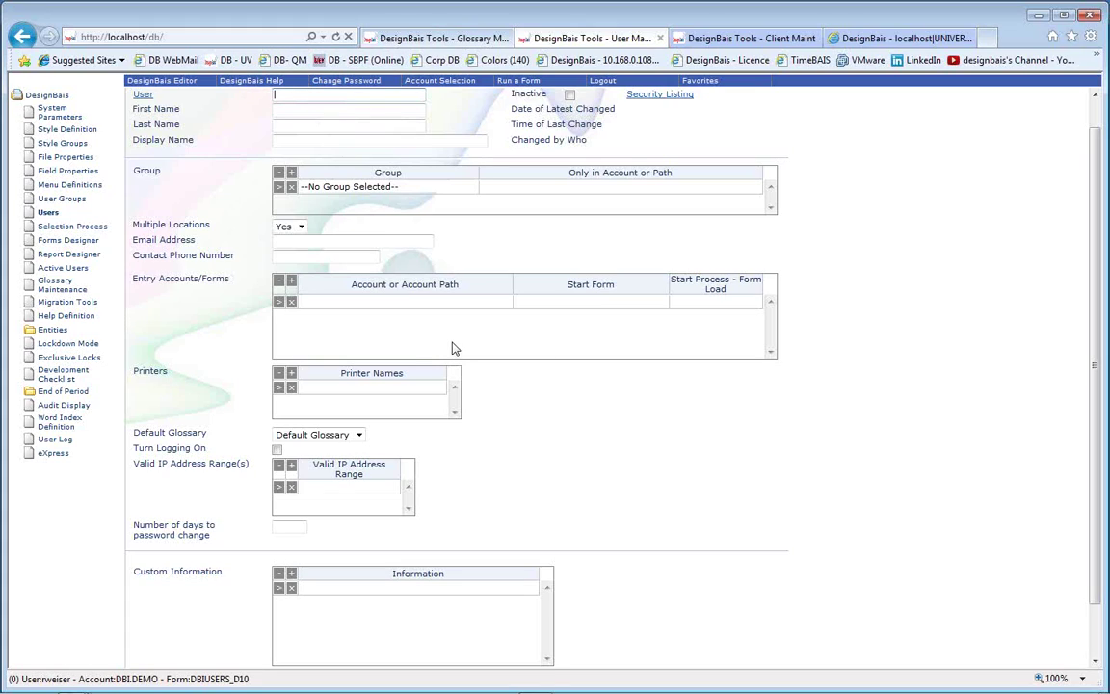
Start a new browser session and open the DB - UV bookmark in it
key(alt)
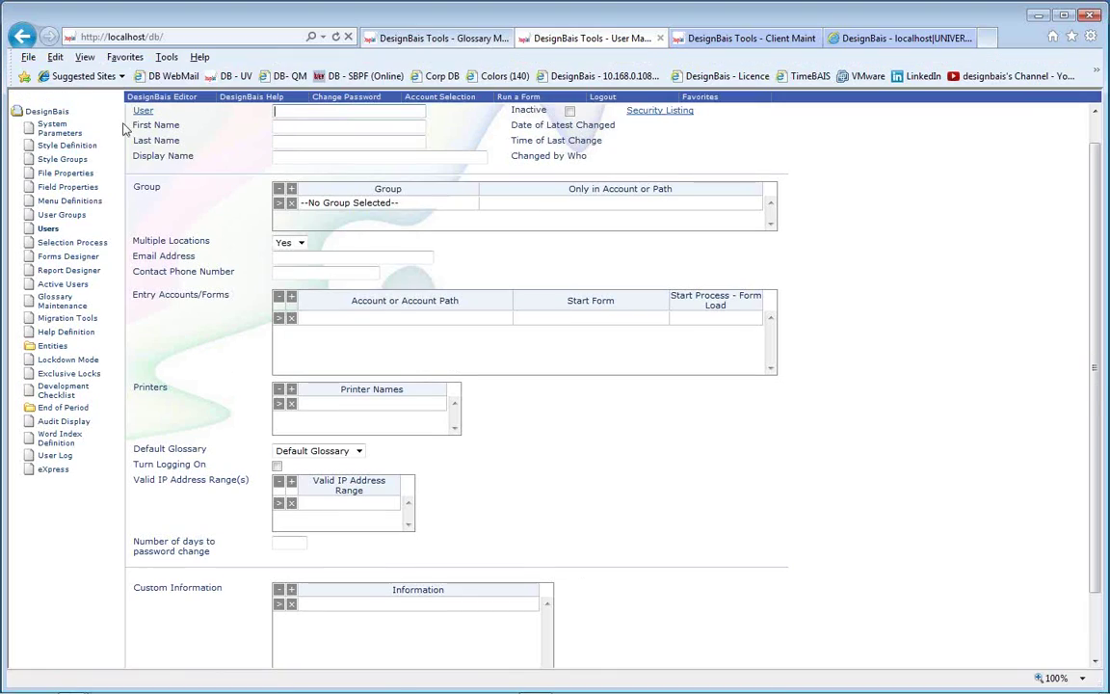
click(27, 57)
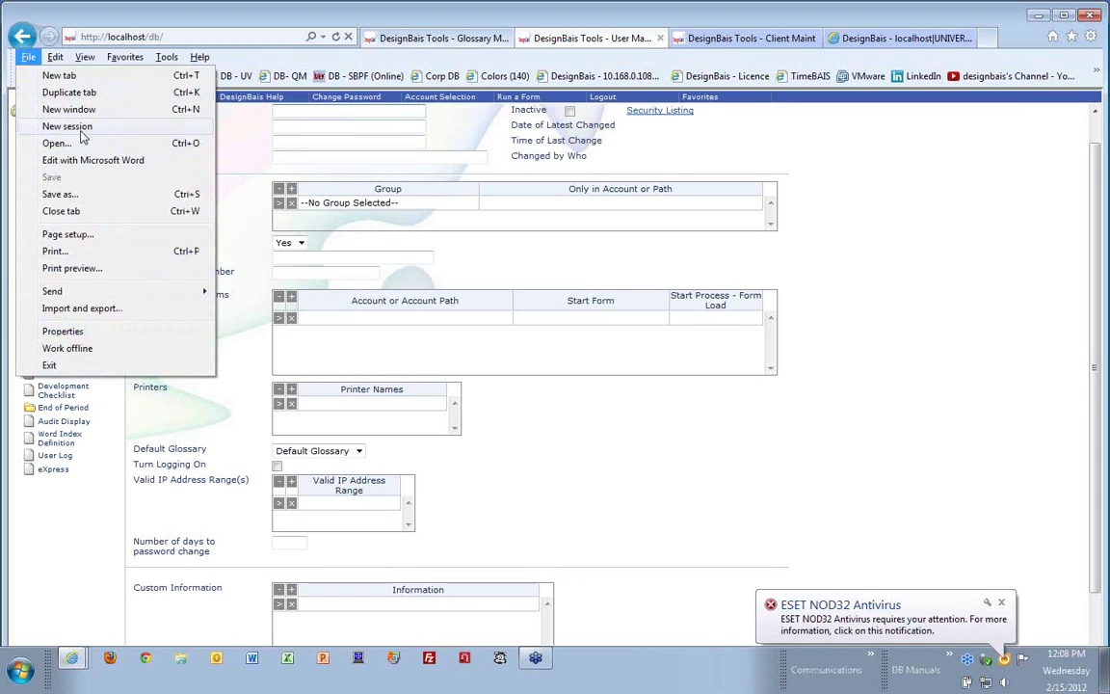
click(381, 269)
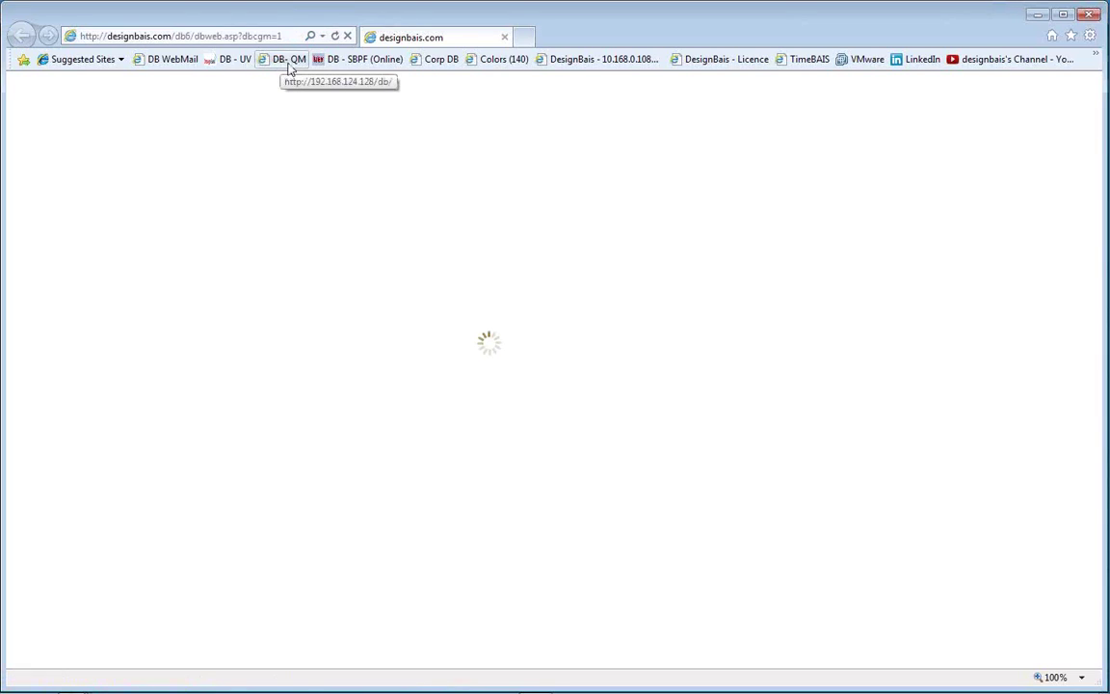
click(224, 59)
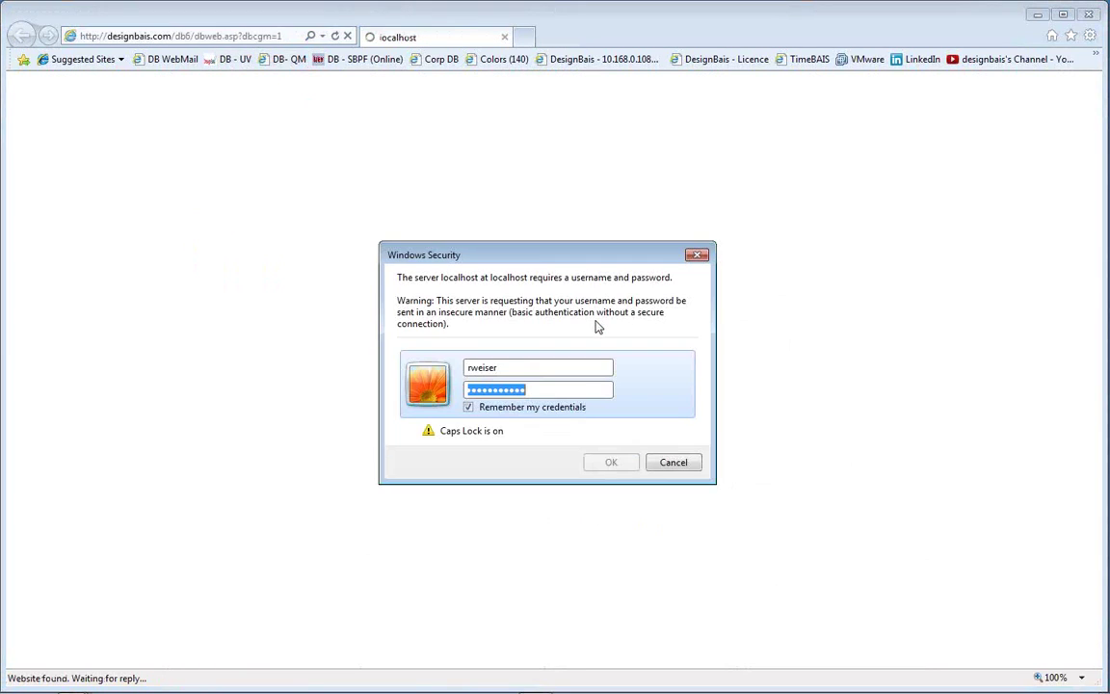
double_click(548, 368)
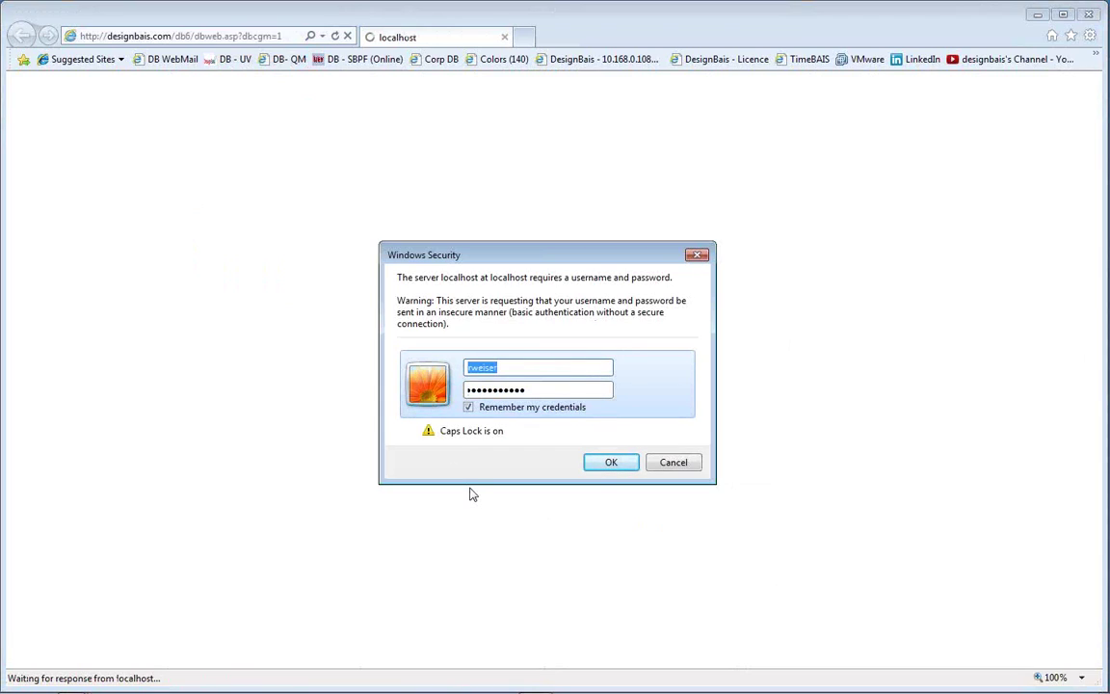
text(TESTUSER)
key(BackSpace)
key(BackSpace)
key(BackSpace)
key(BackSpace)
key(BackSpace)
key(BackSpace)
key(BackSpace)
key(BackSpace)
click(681, 470)
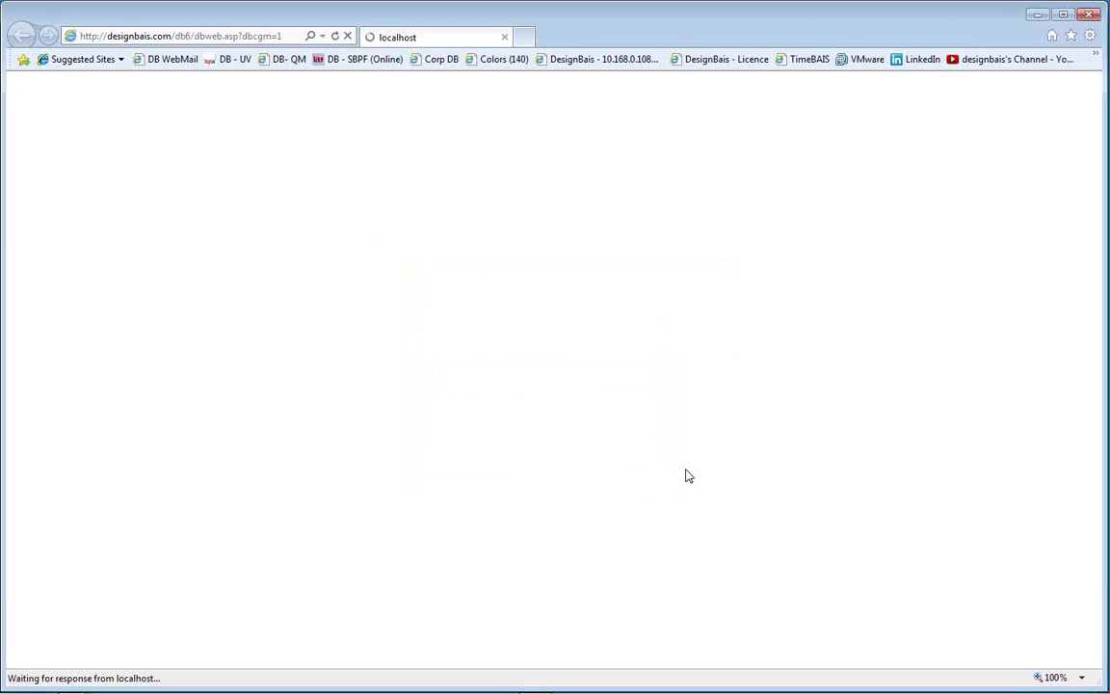
Return to User Maintenance, load the testuser record and examine its entry account and start form
click(1036, 18)
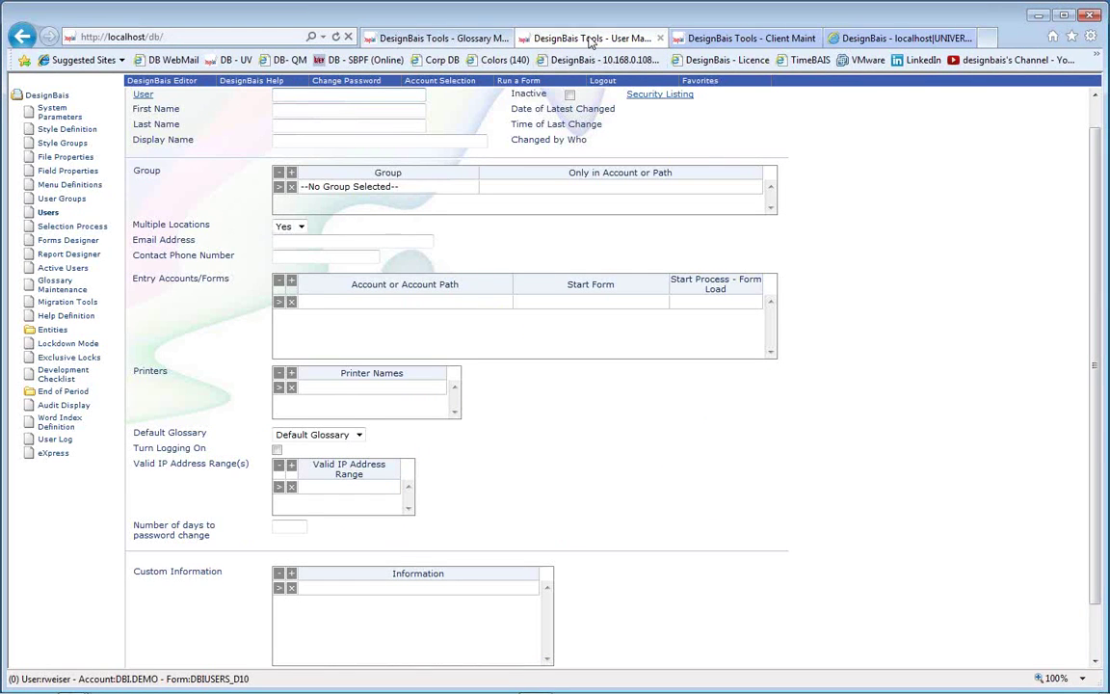
text(testuser)
key(Tab)
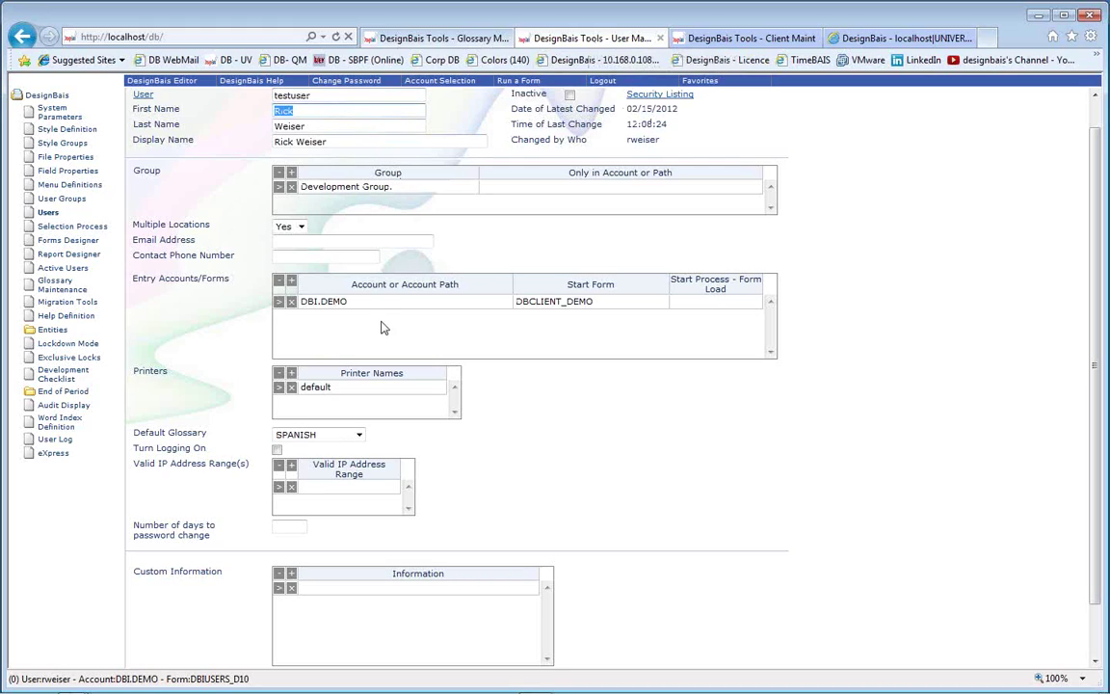
click(337, 301)
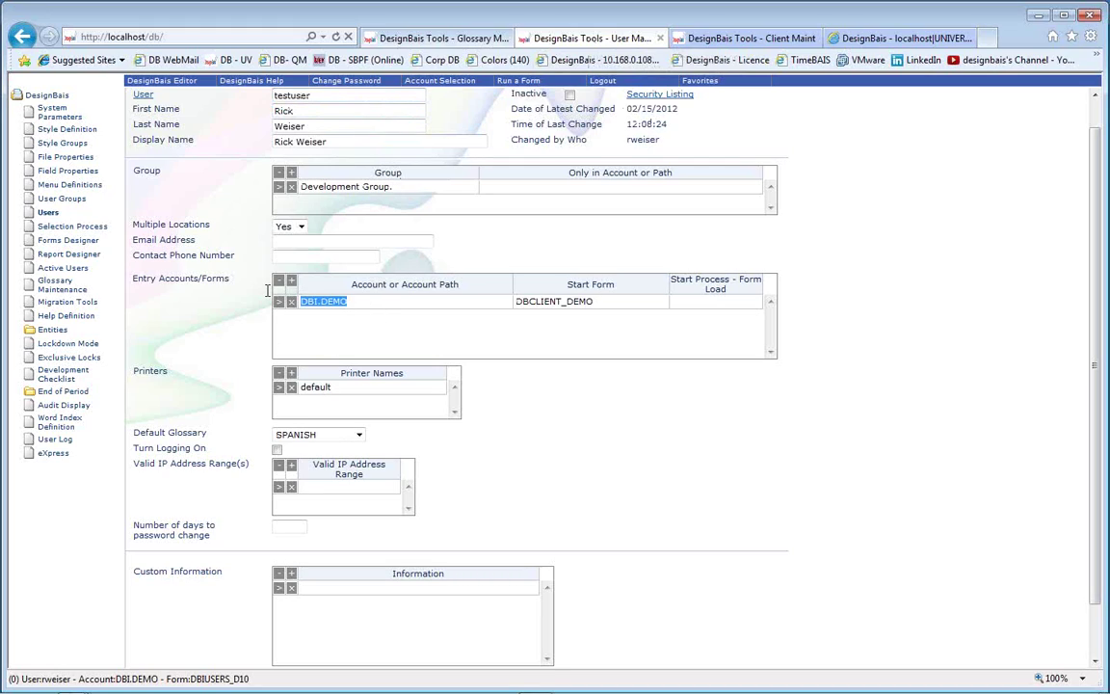
click(598, 301)
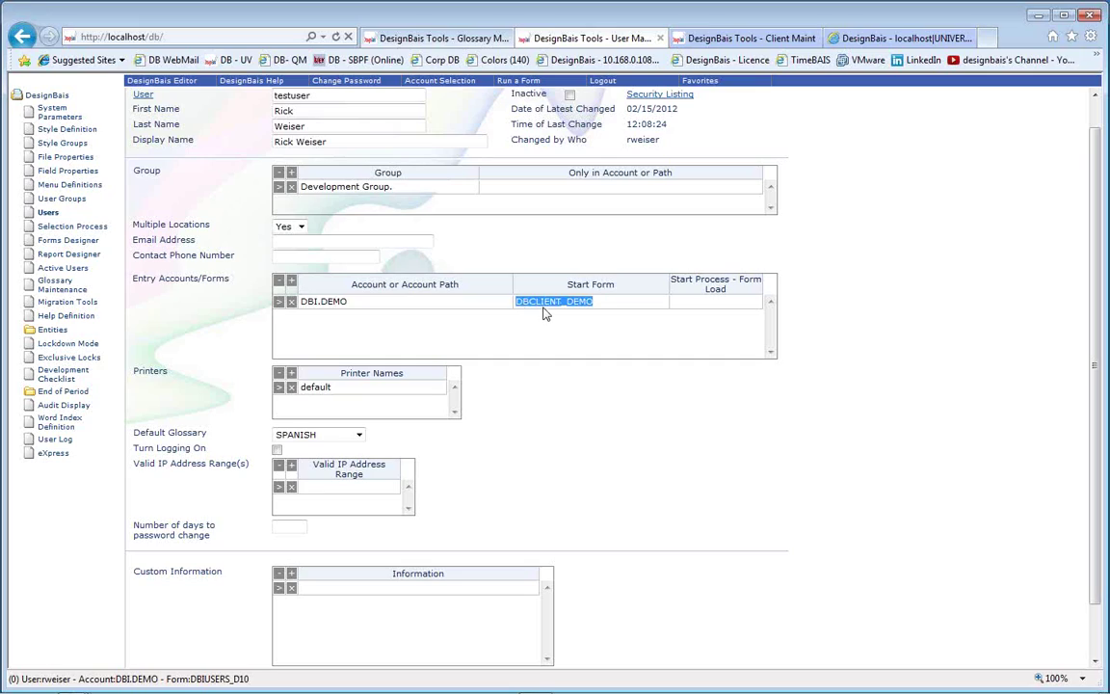
click(544, 311)
double_click(539, 301)
Switch back to the new browser session, request the DB - UV site again and log in as testuser
mouse_move(135, 684)
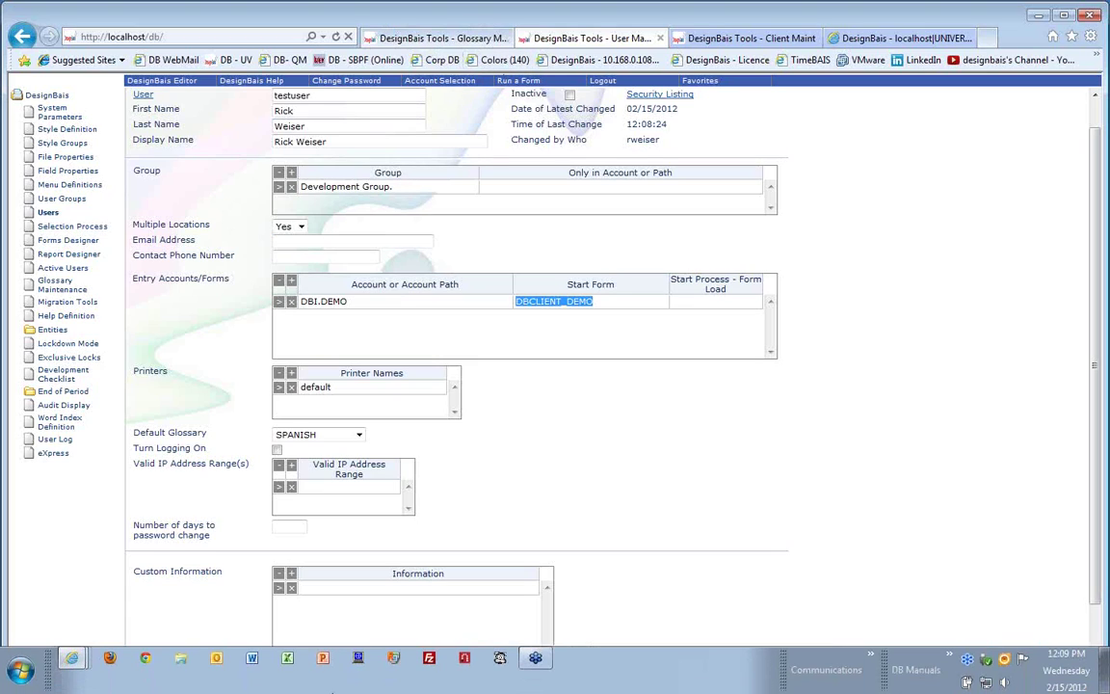
click(83, 663)
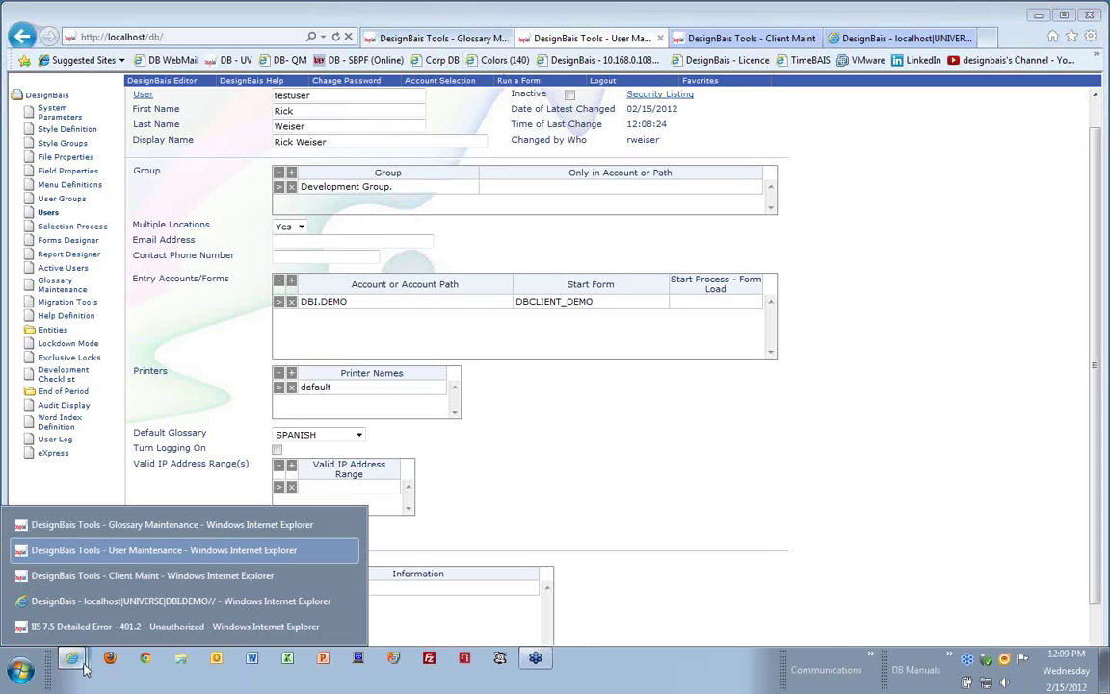
click(122, 627)
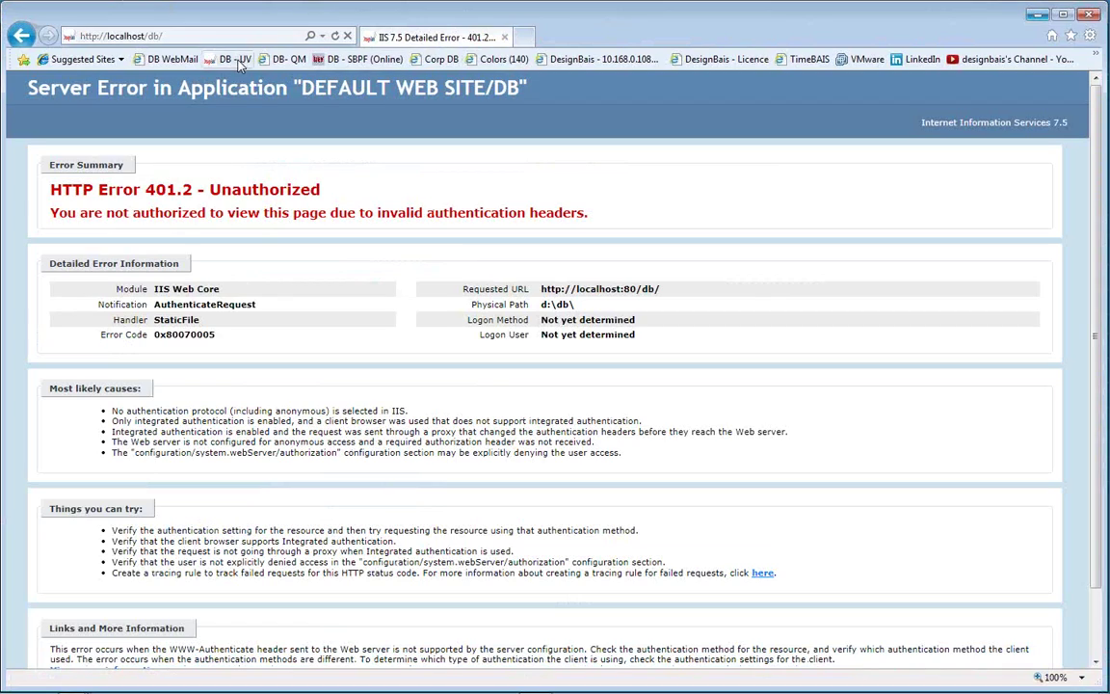
drag(557, 368, 341, 349)
text(testuse3r)
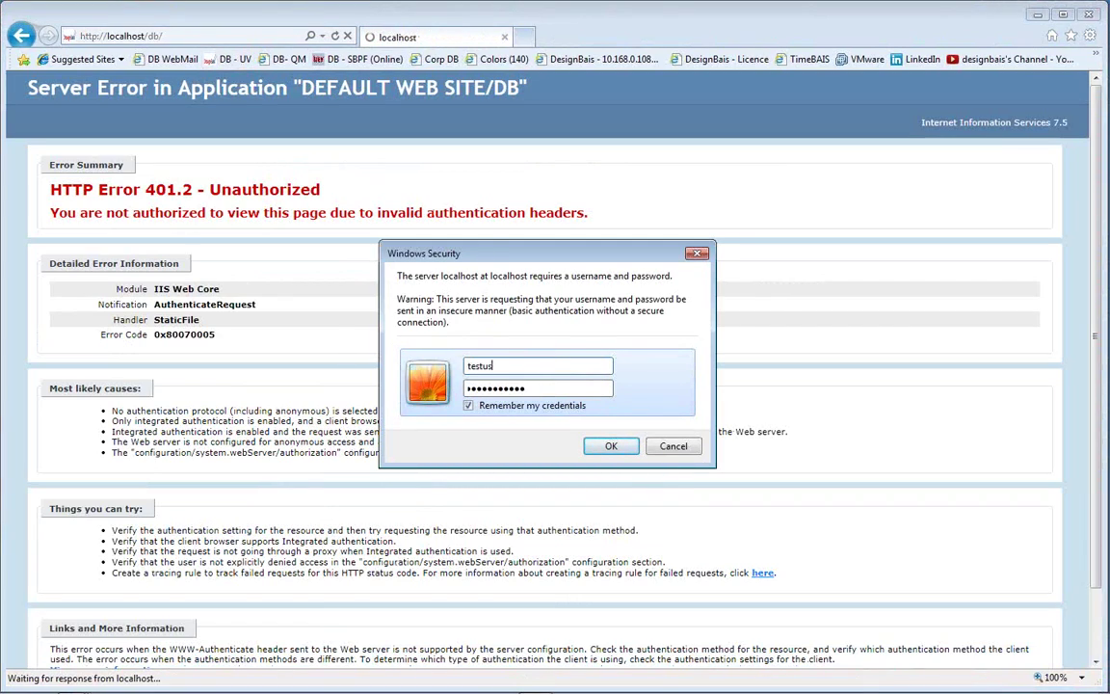
key(BackSpace)
key(BackSpace)
text(r)
click(613, 447)
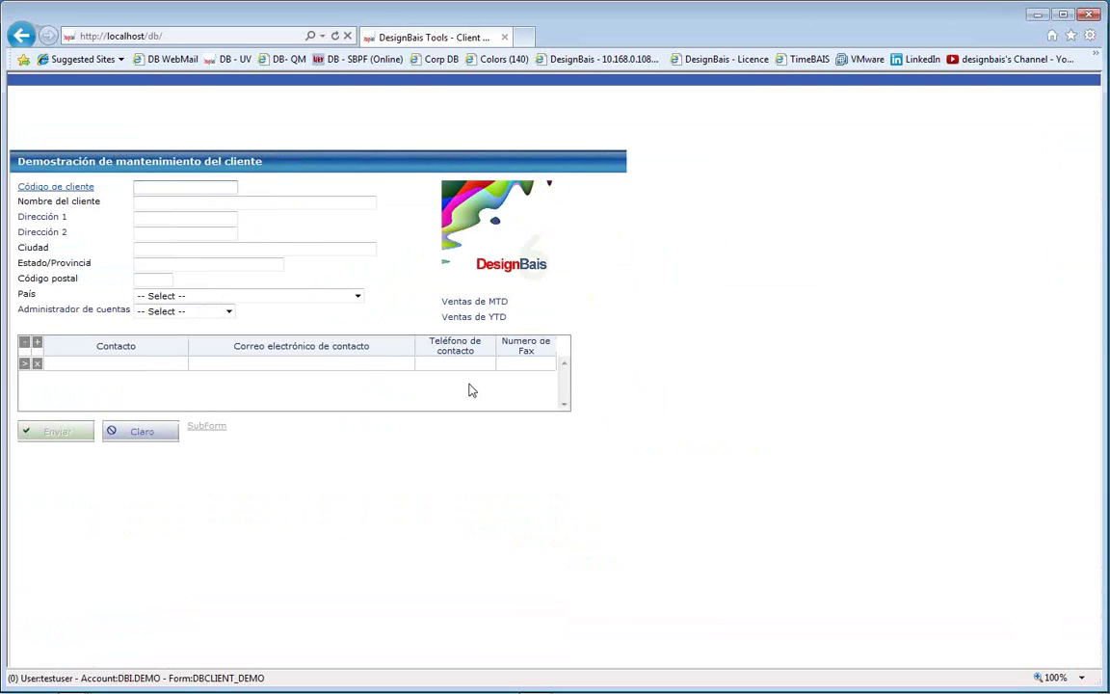
Load an existing client record in the Spanish client maintenance form by entering its client code
click(80, 185)
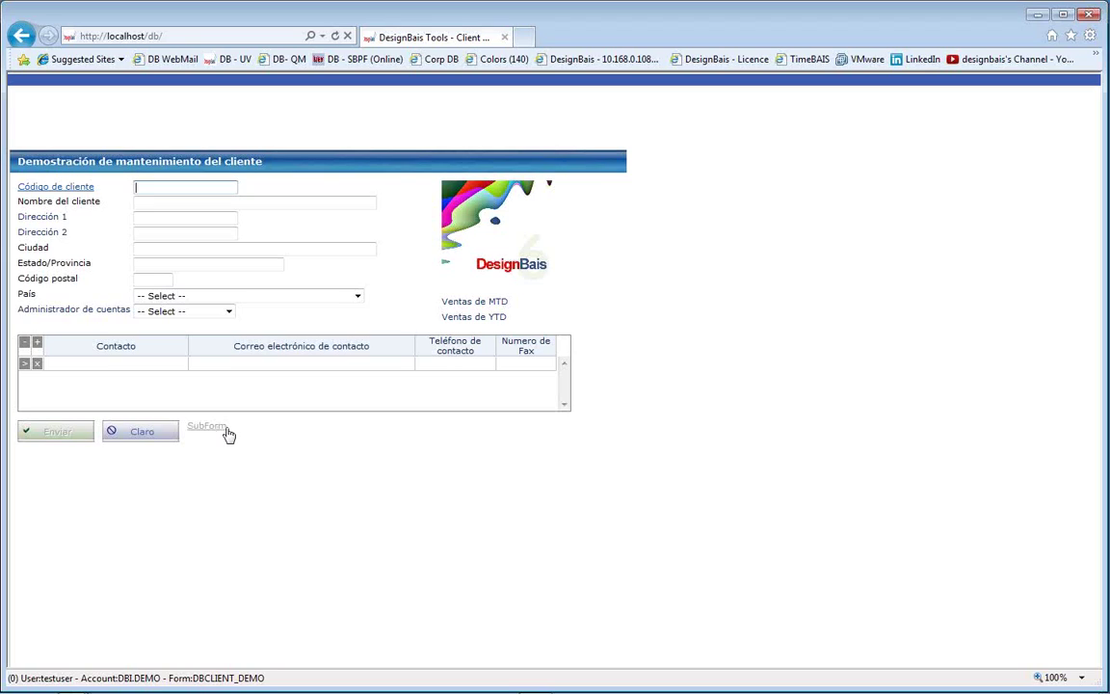
click(148, 188)
text(c00100)
key(Tab)
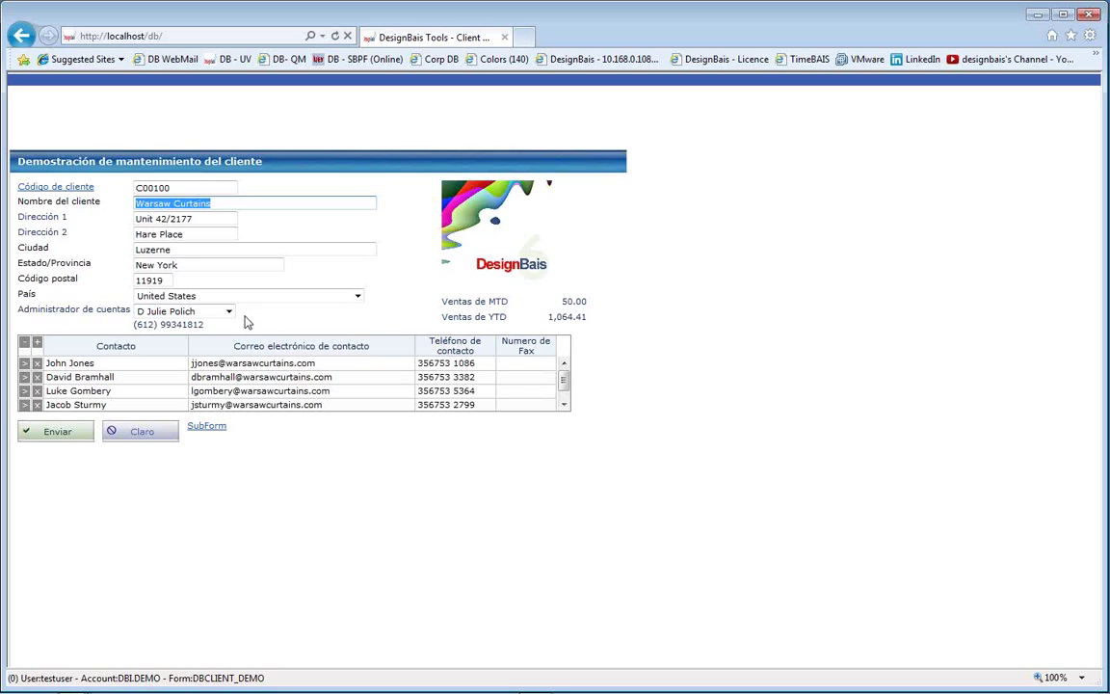
Open the client search from the loaded Spanish record, close it without a selection and clear the client form
click(58, 189)
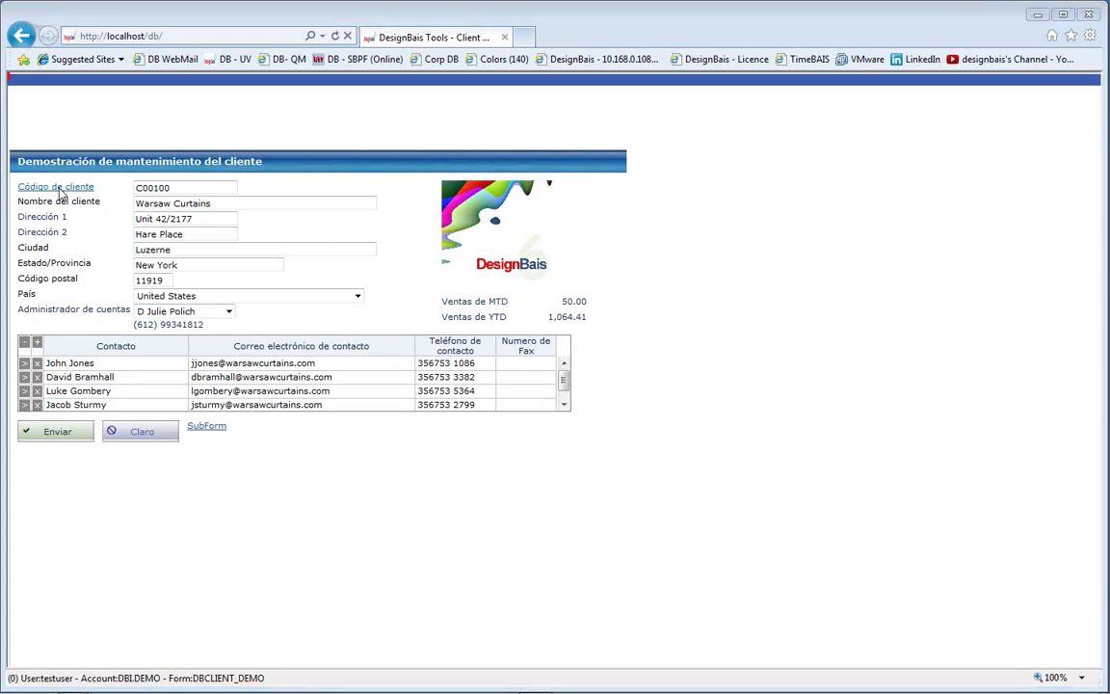
click(658, 410)
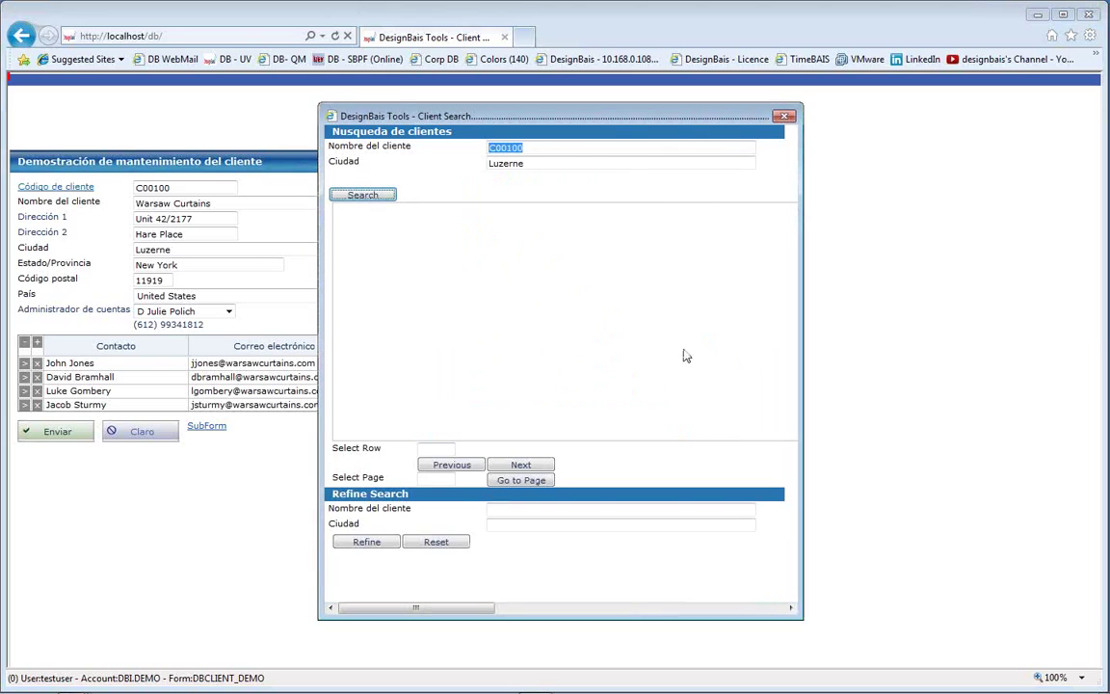
click(784, 116)
click(139, 431)
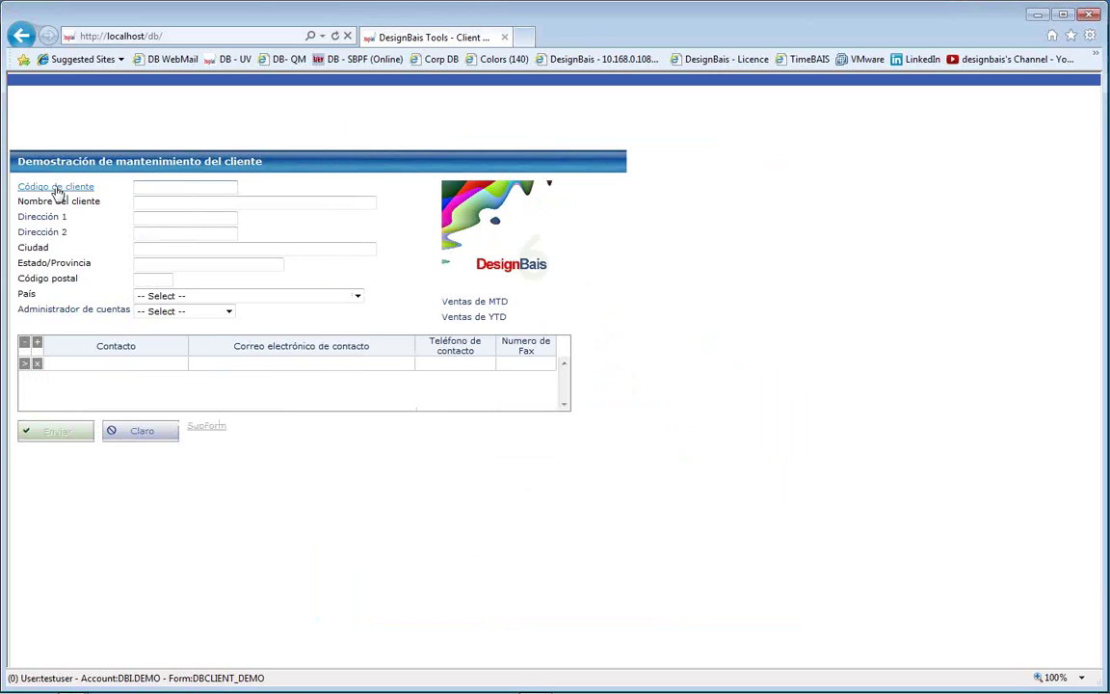
Run the Spanish client search without criteria, try to load Port Townsend Couriers and dismiss the message
click(55, 187)
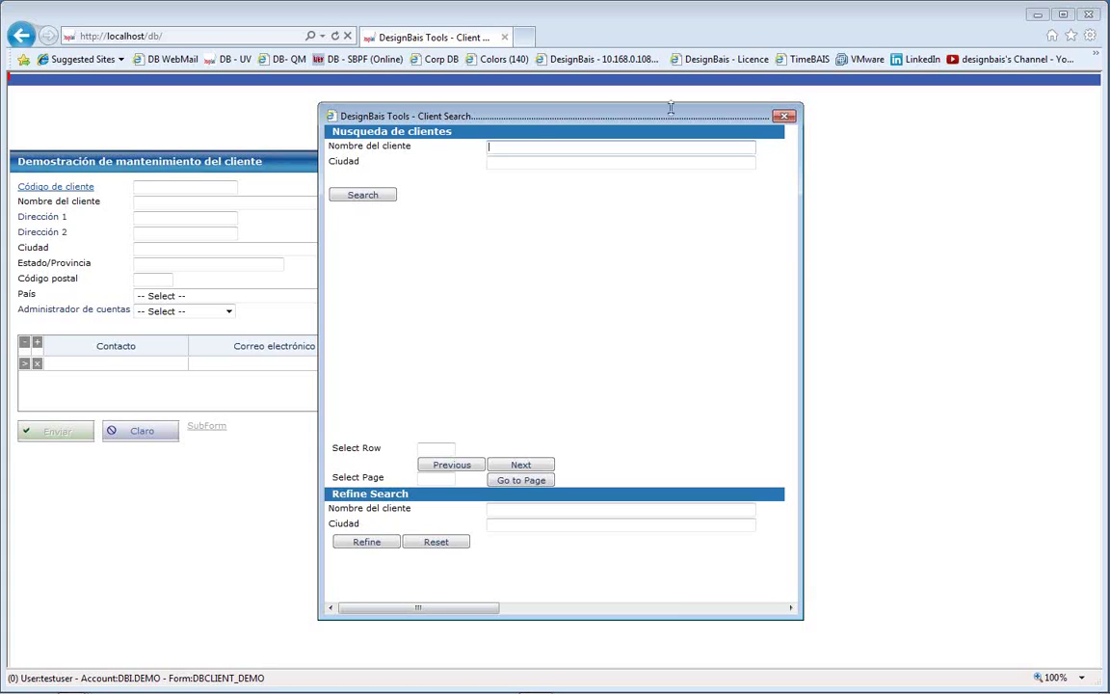
click(345, 195)
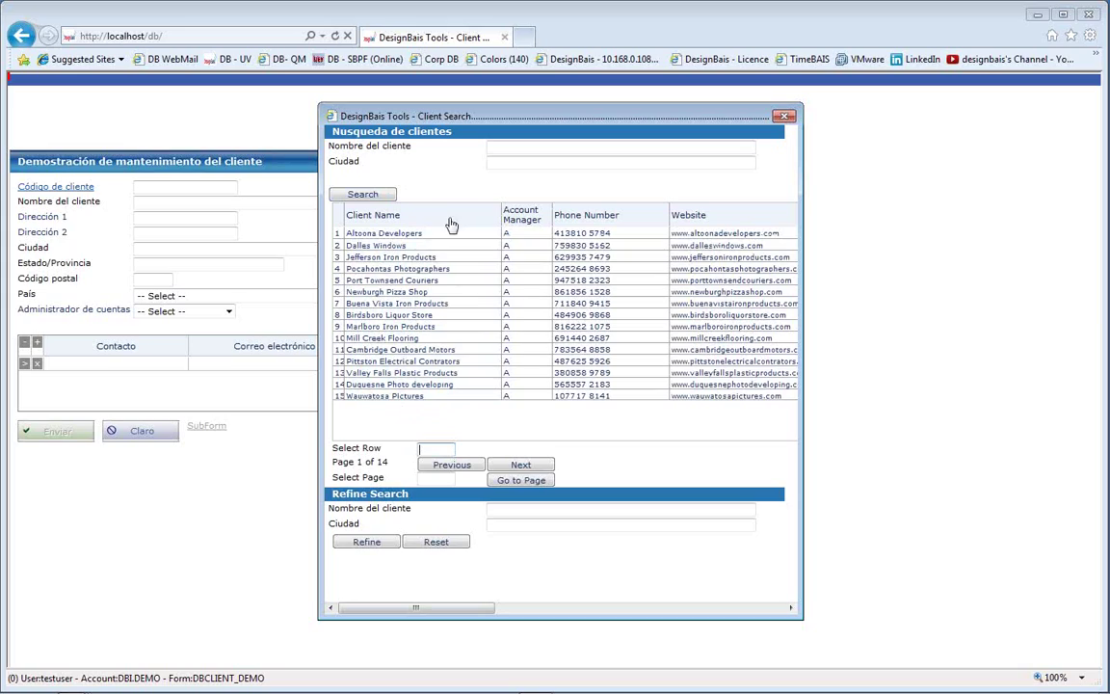
click(412, 281)
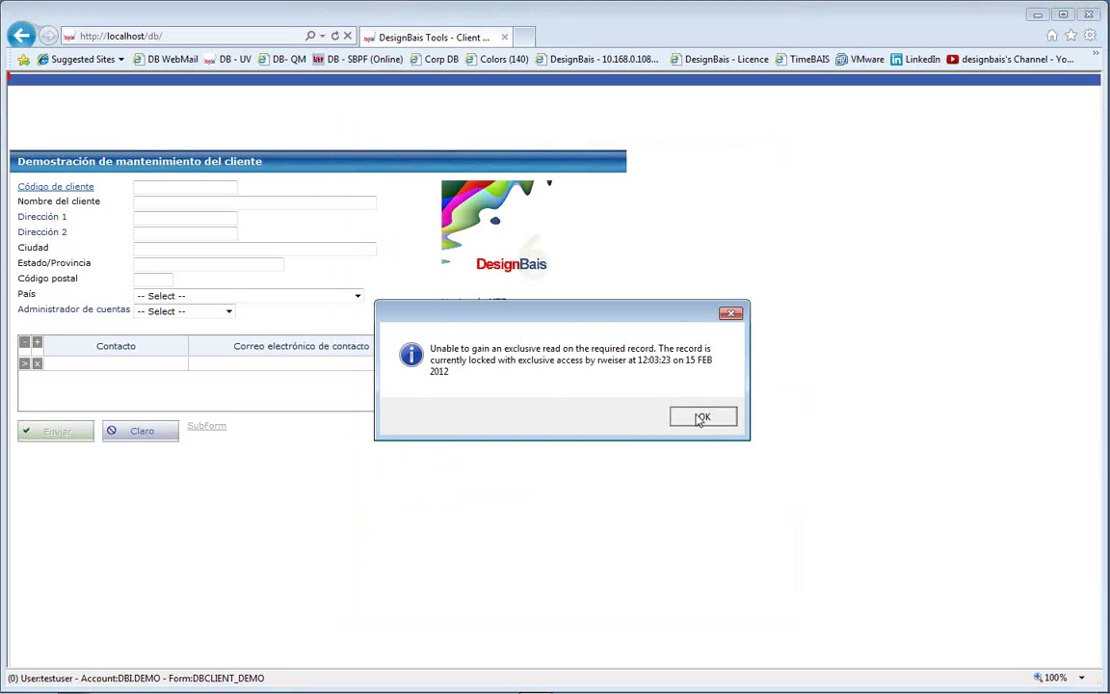
click(700, 418)
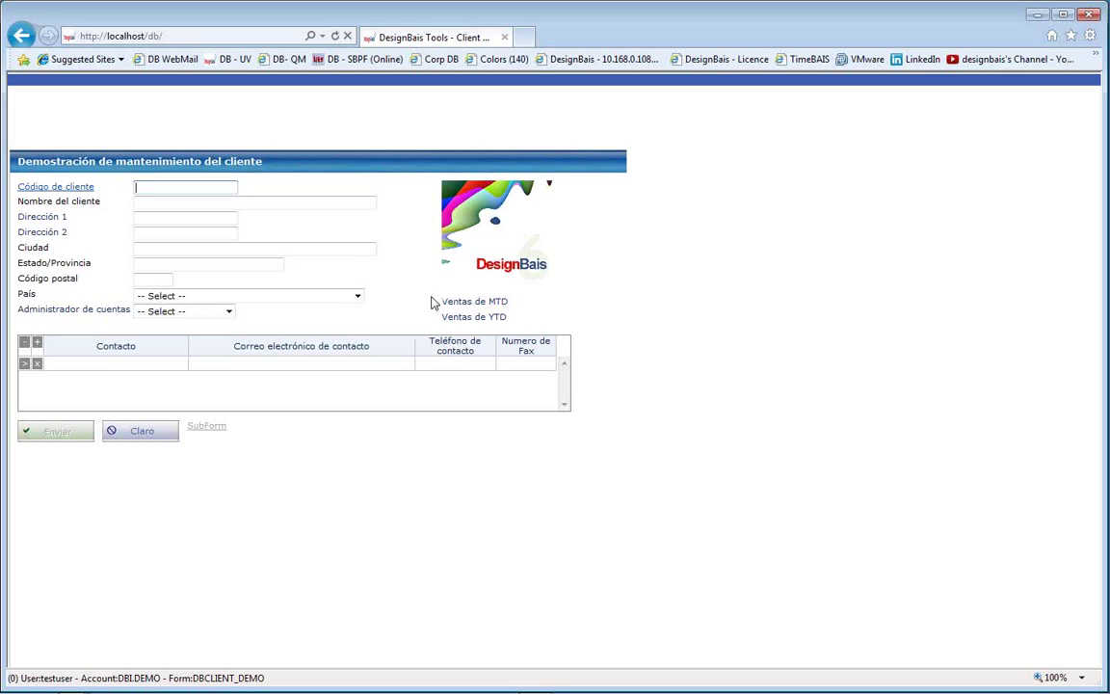
Return to the first browser session, check the SPANISH glossary's message types and bring up the English Client Maintenance Demo form
click(1037, 15)
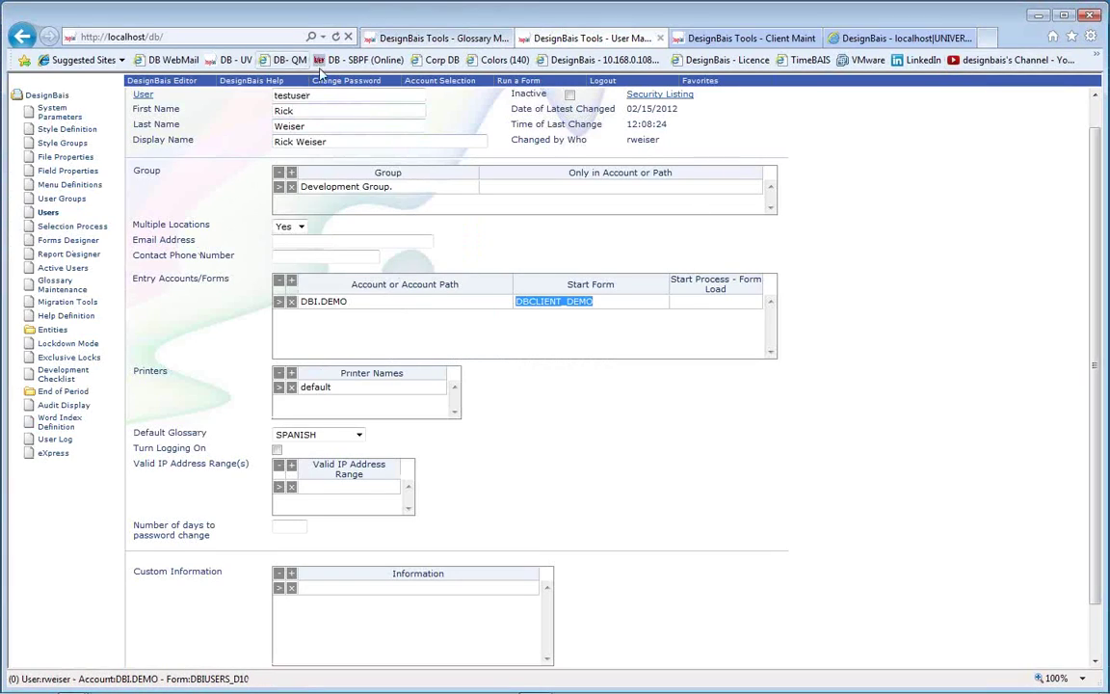
click(470, 44)
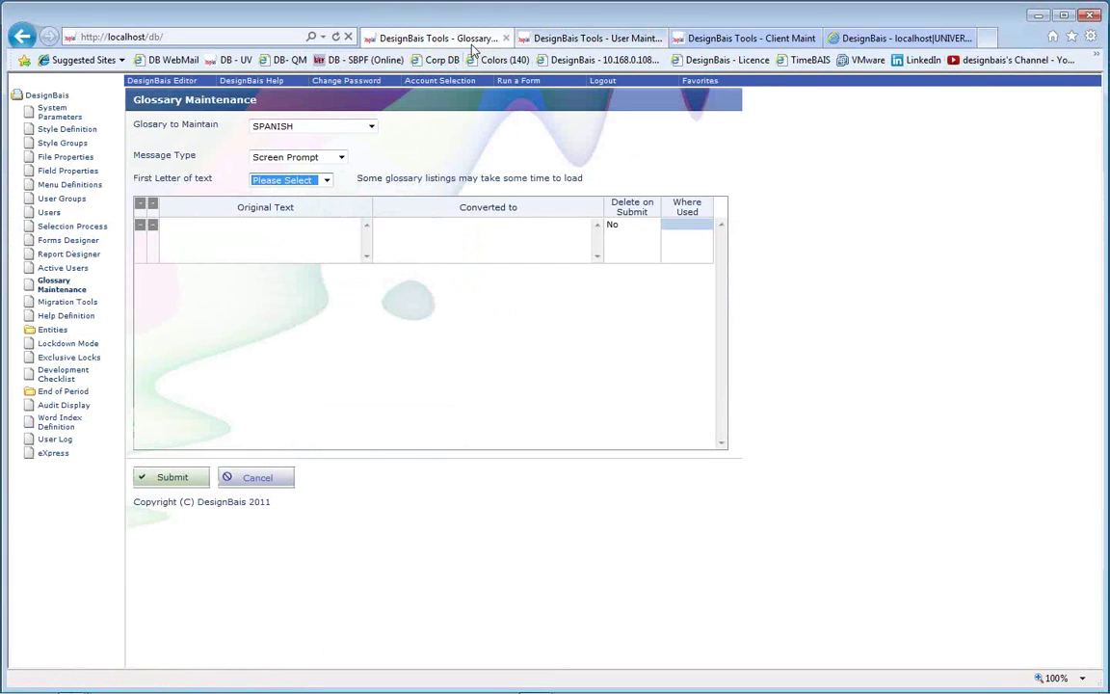
click(341, 156)
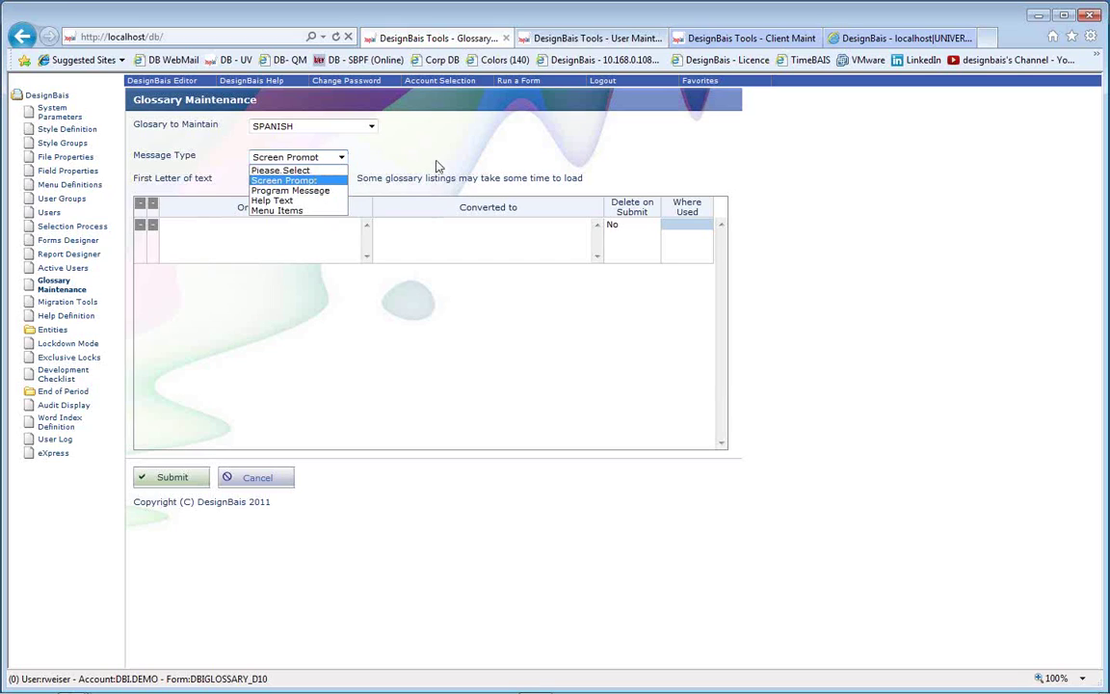
click(595, 40)
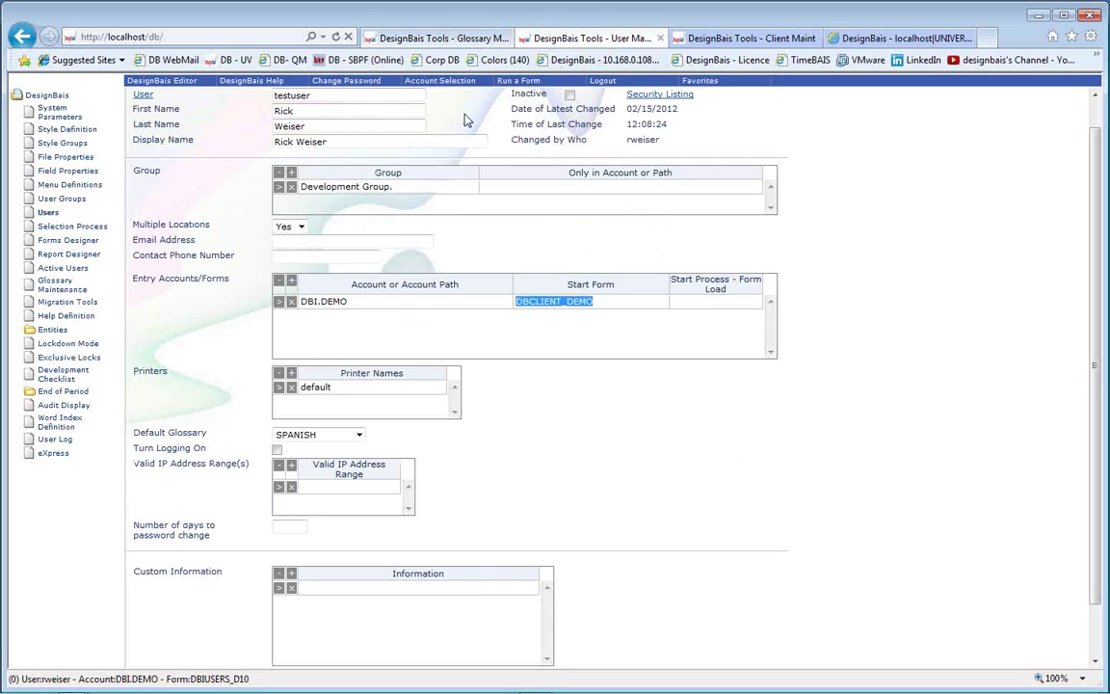
click(732, 41)
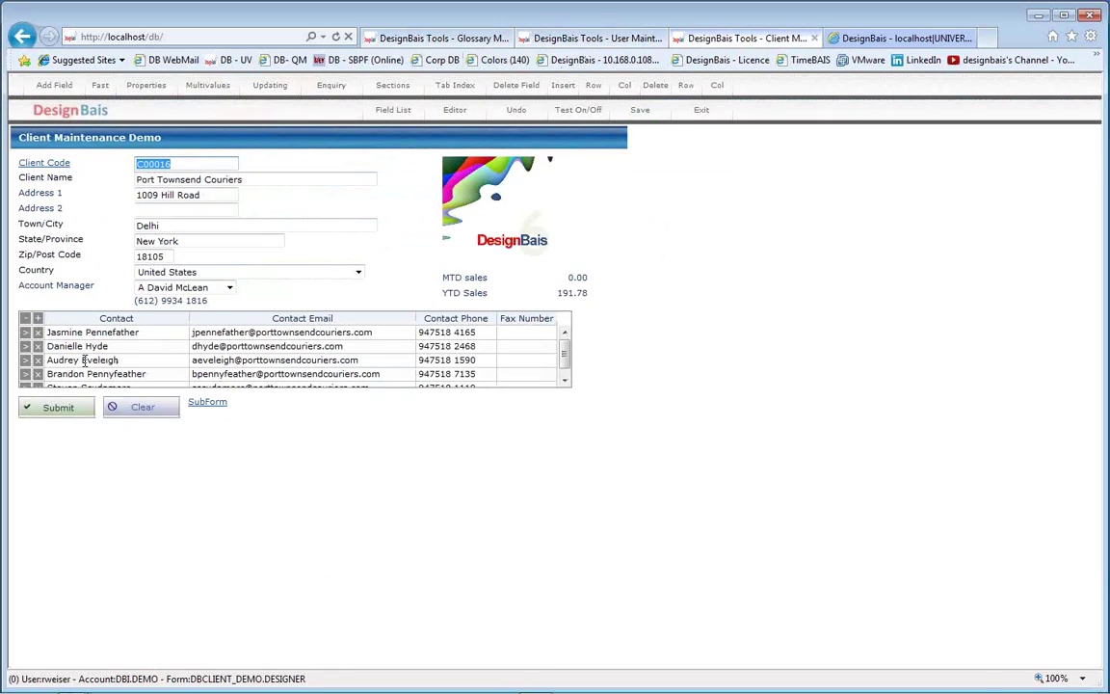
Test the client name validation in the English form by entering fred as the client name, and dismiss the alert
click(244, 180)
drag(228, 186, 87, 178)
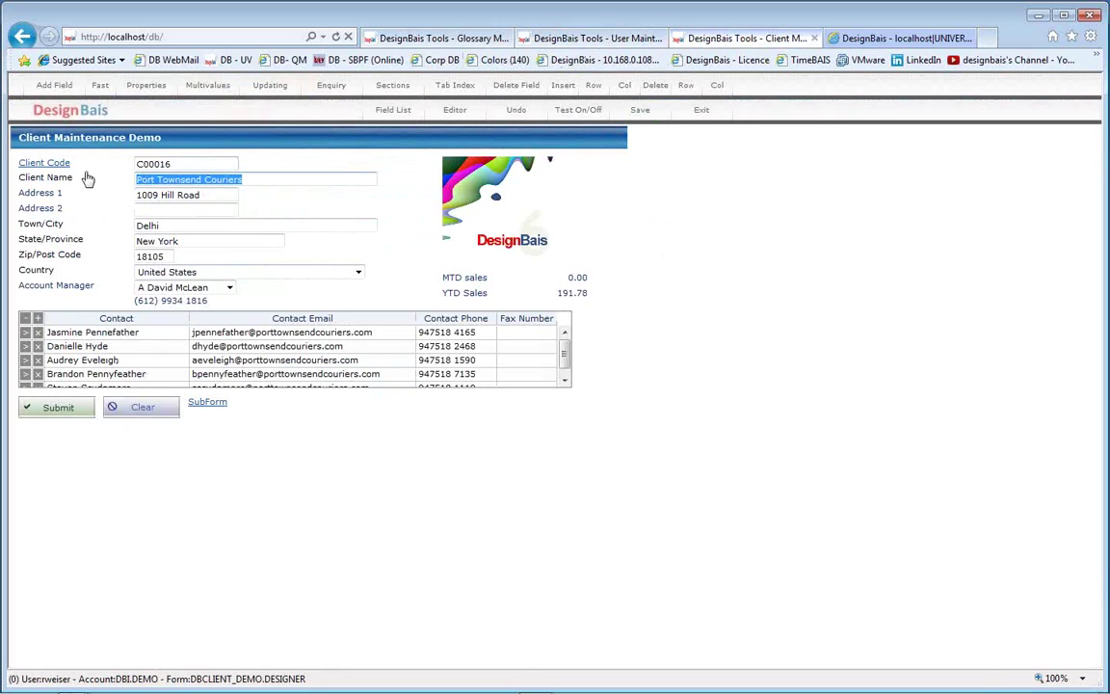
text(fred)
key(Tab)
text(FRED)
key(Tab)
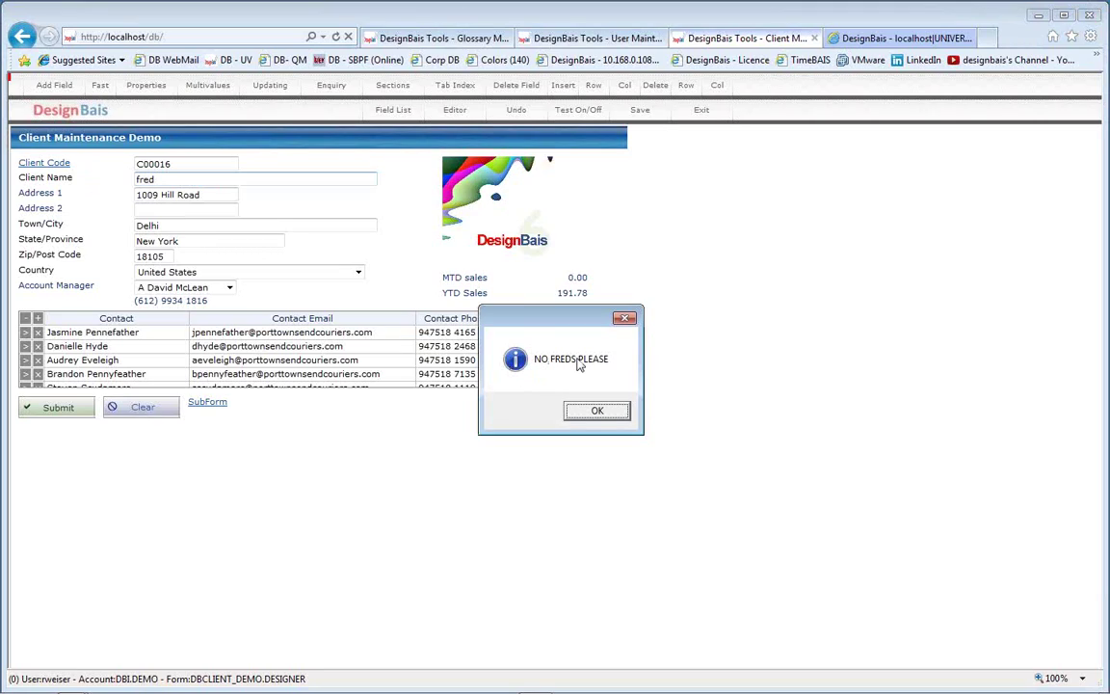
click(597, 410)
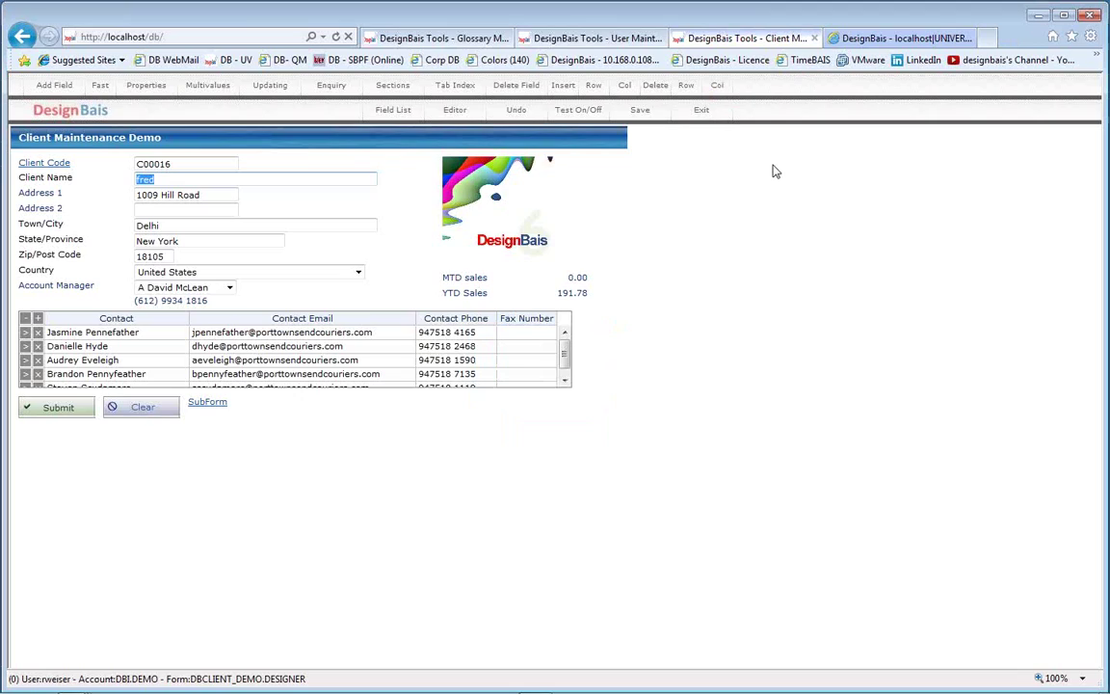
In the code editor, examine the client name event's FRED case, including its IERR.TEXT assignment and the DBI.G.GLOSSARY call
click(889, 41)
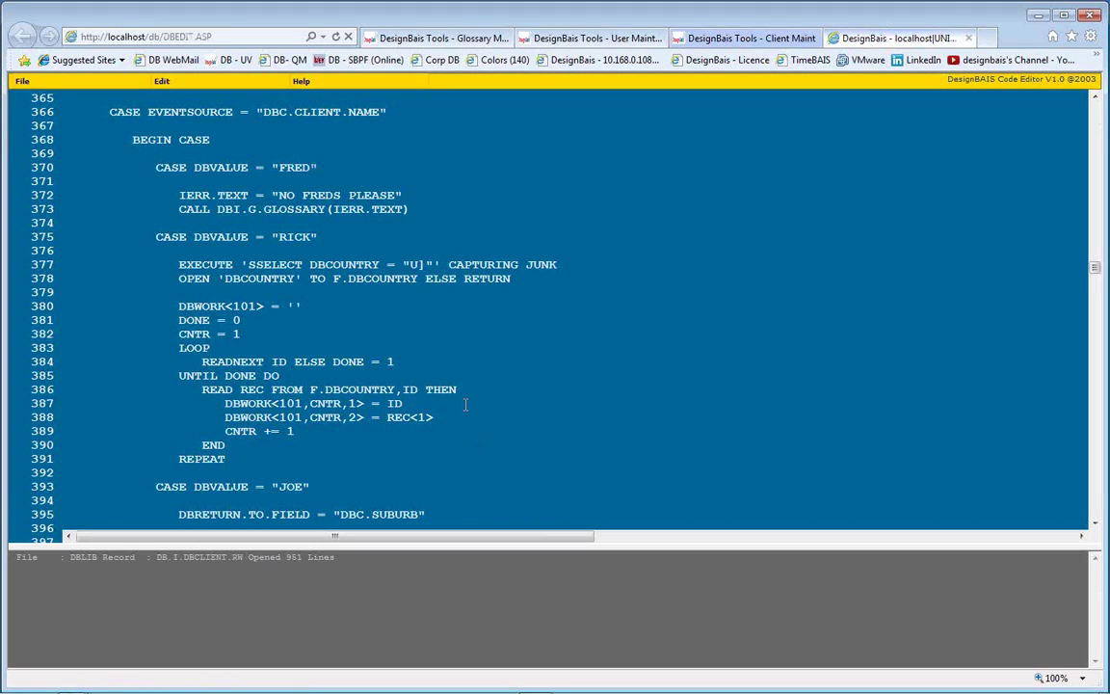
scroll(466, 400, up, 3)
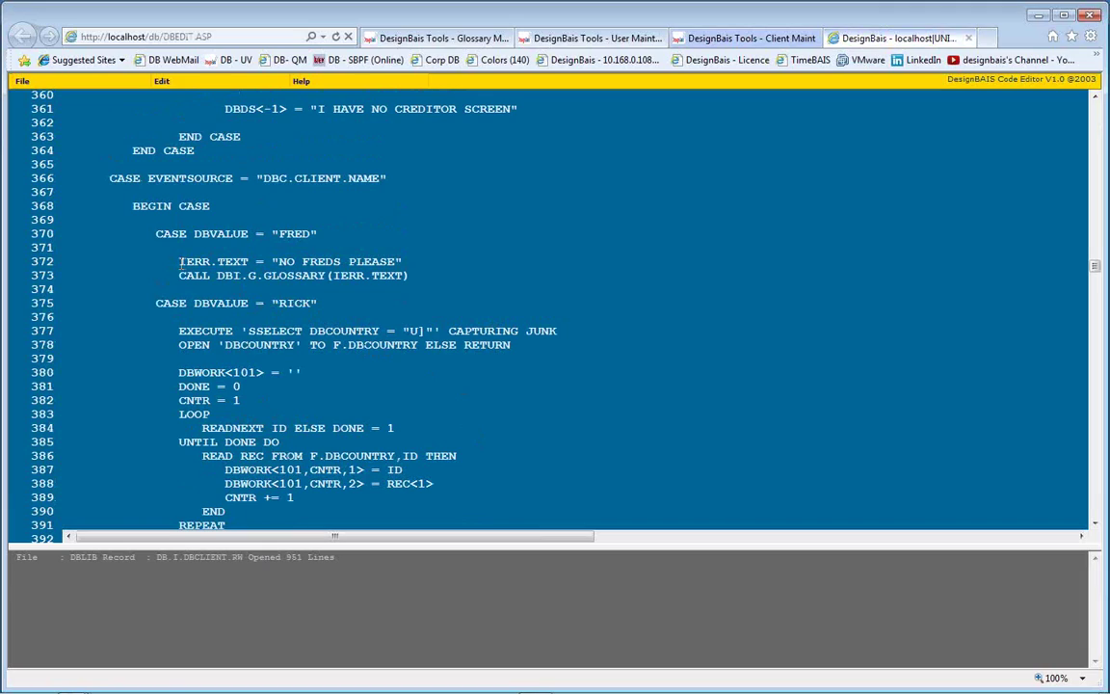
drag(179, 261, 256, 262)
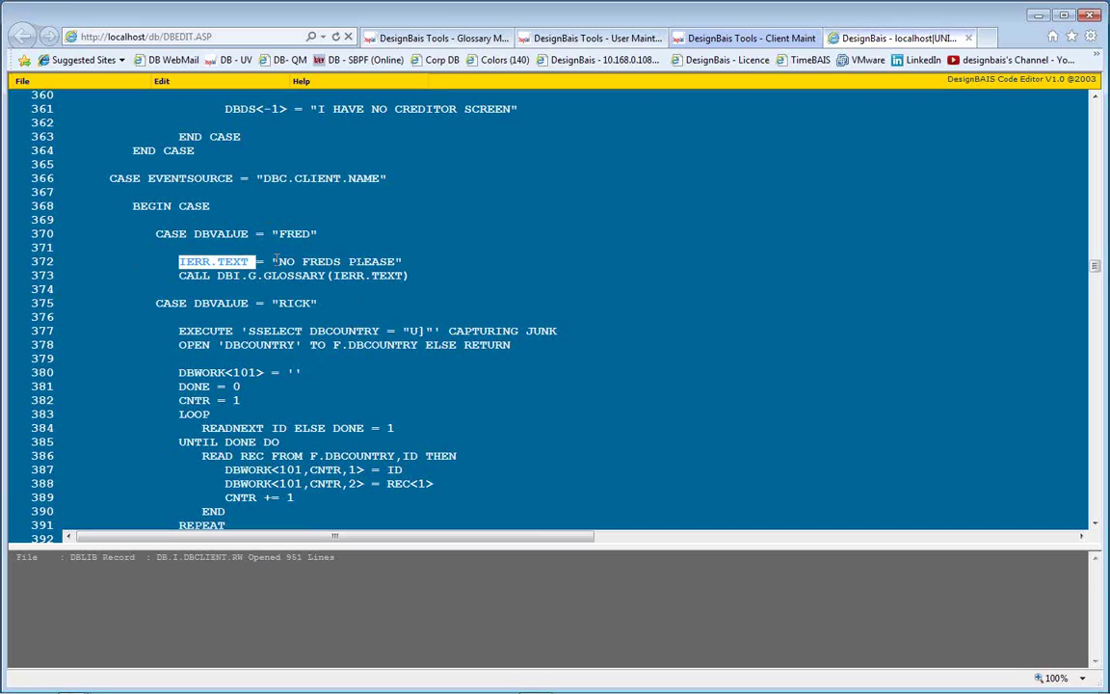
click(243, 261)
drag(178, 261, 325, 276)
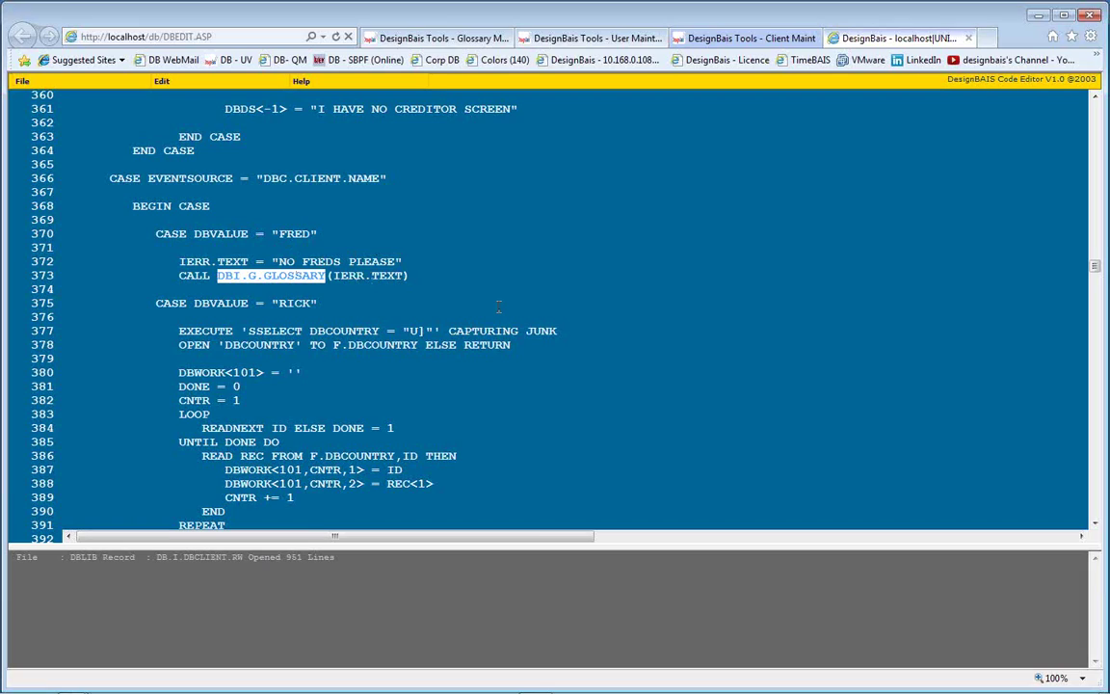
click(373, 286)
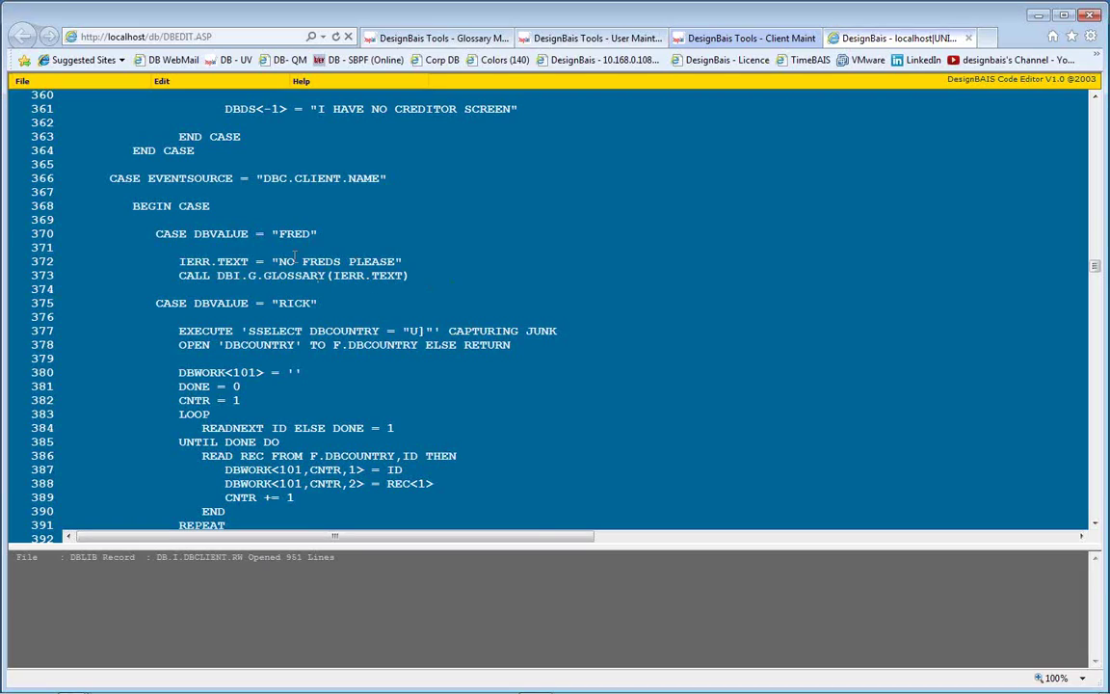
Examine how the literal NO FREDS PLEASE is held in IERR.TEXT and passed to the DBI.G.GLOSSARY subroutine
drag(277, 261, 395, 261)
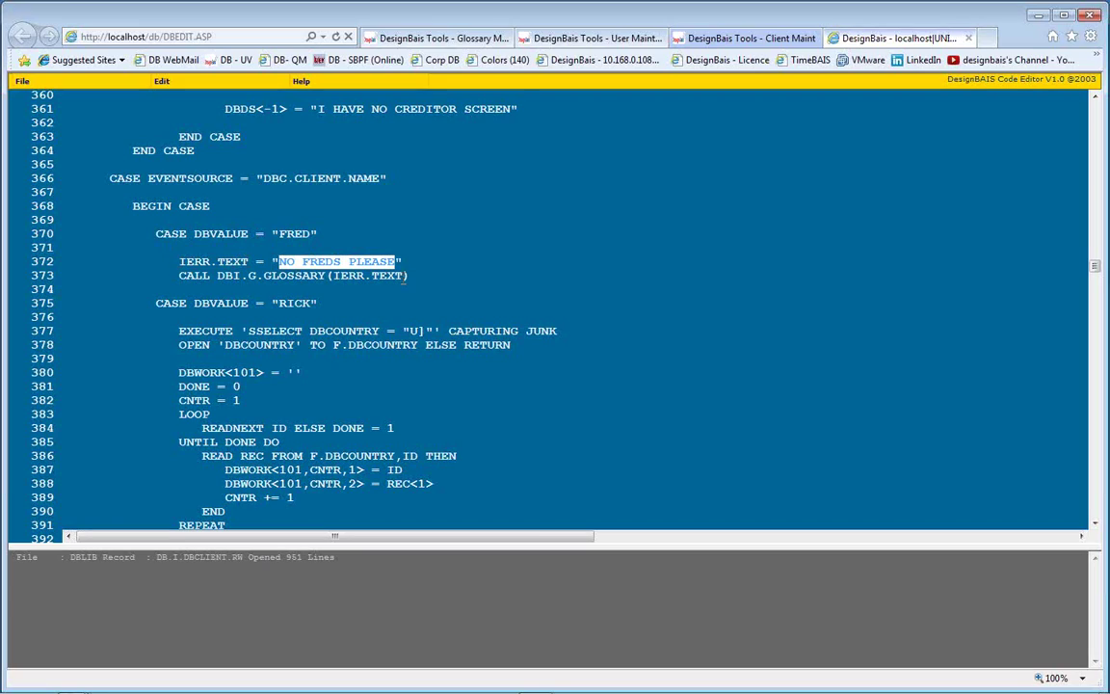
click(419, 280)
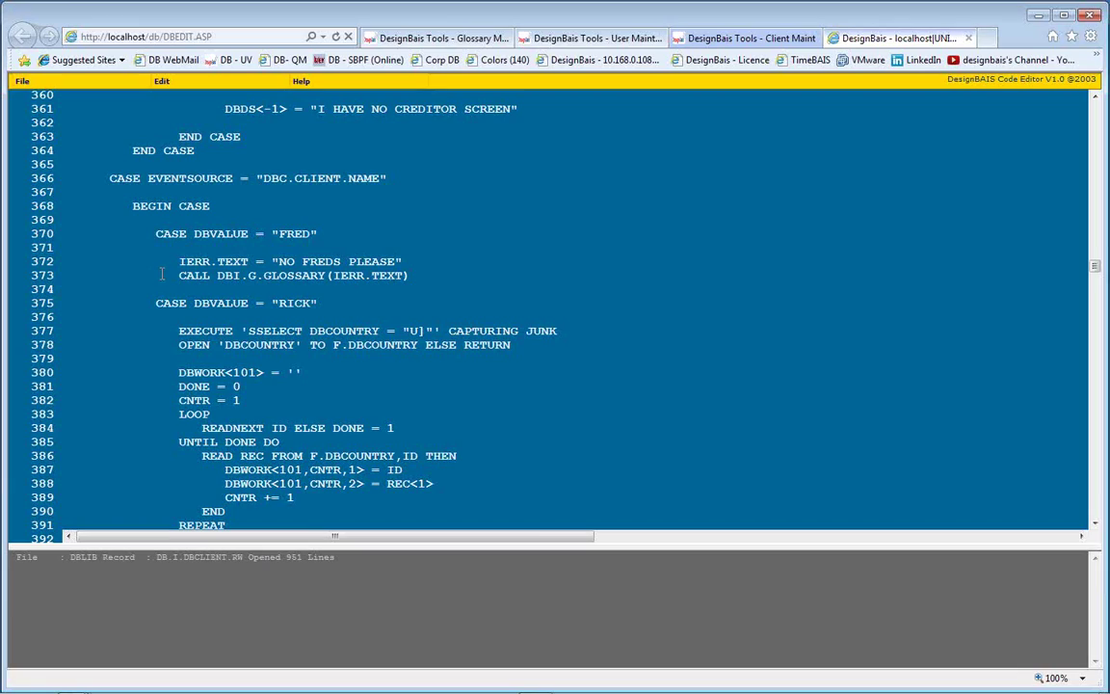
drag(178, 276, 497, 277)
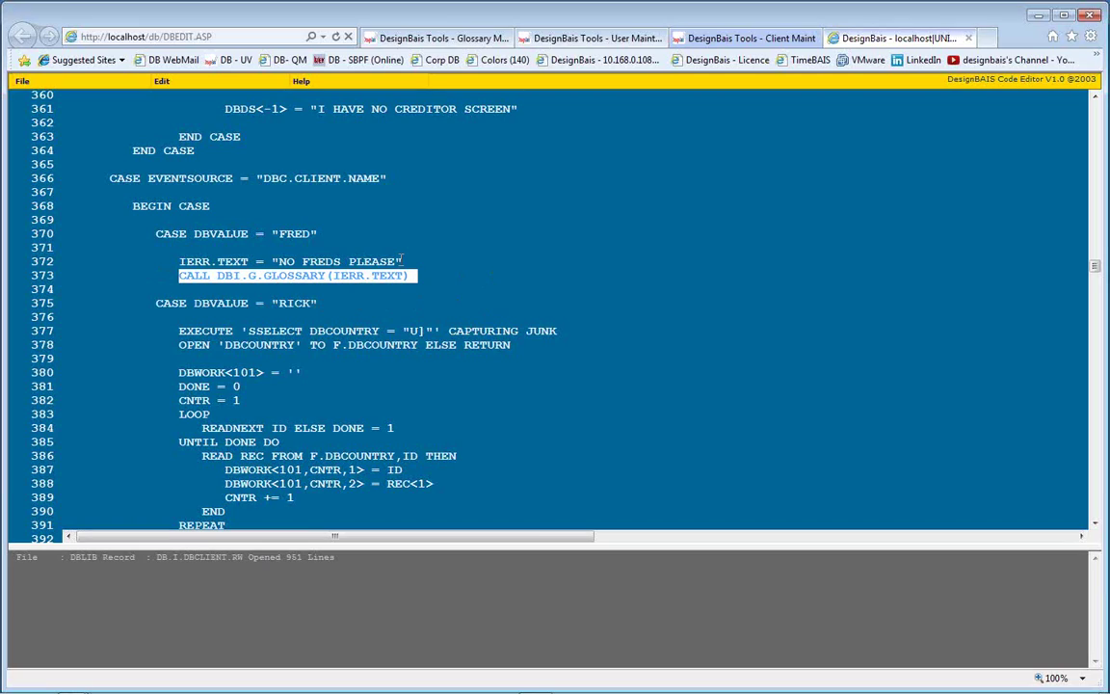
drag(249, 262, 178, 261)
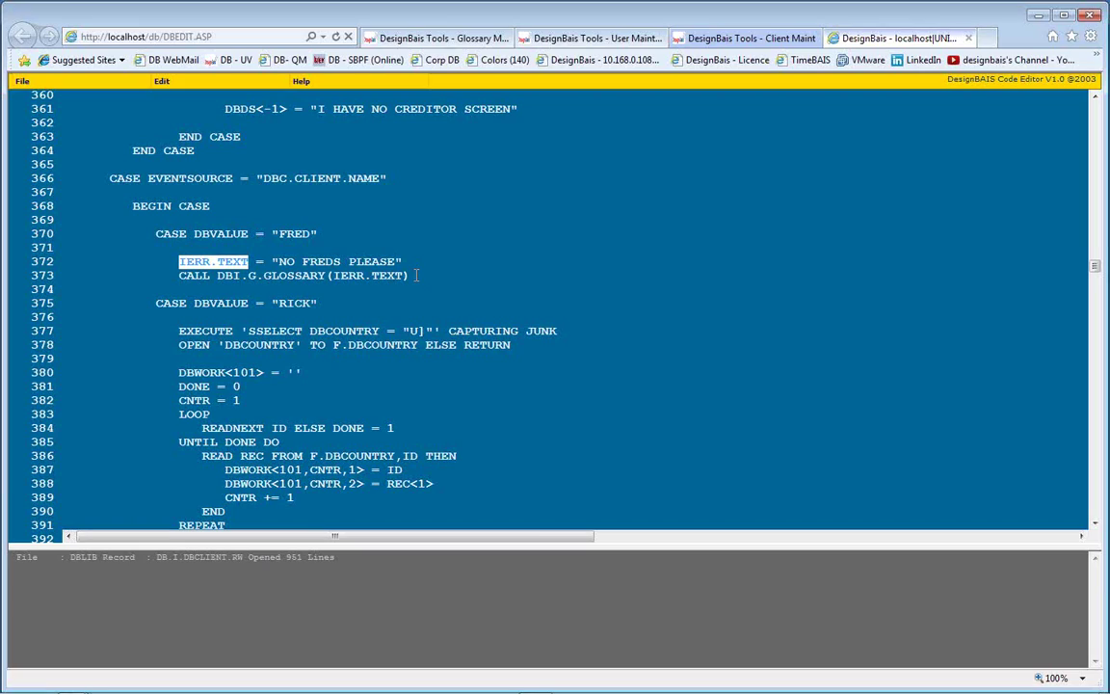
drag(179, 278, 412, 276)
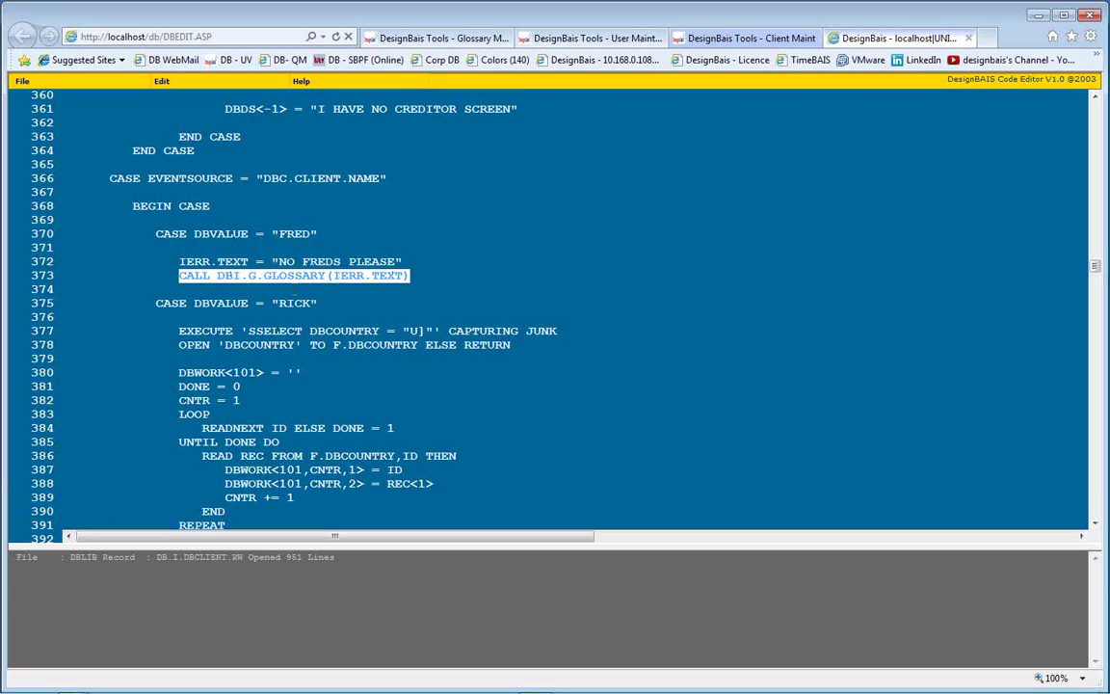
click(453, 275)
key(Up)
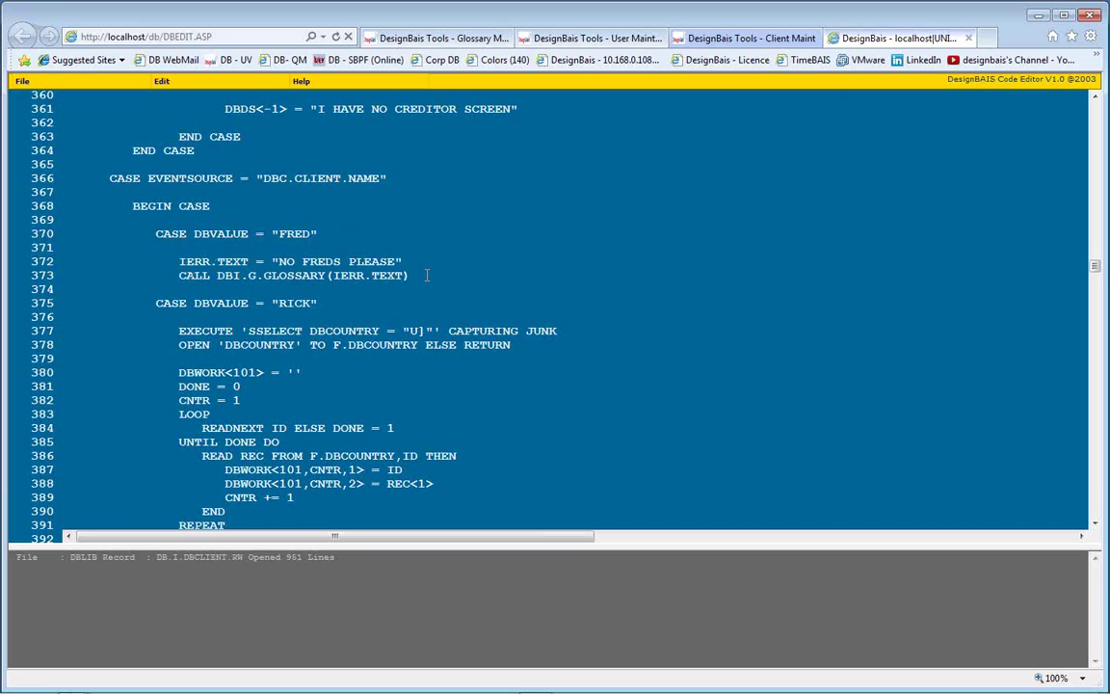
In Glossary Maintenance, list the SPANISH Program Message entries starting with N and examine the translation of NO FREDS PLEASE
click(485, 42)
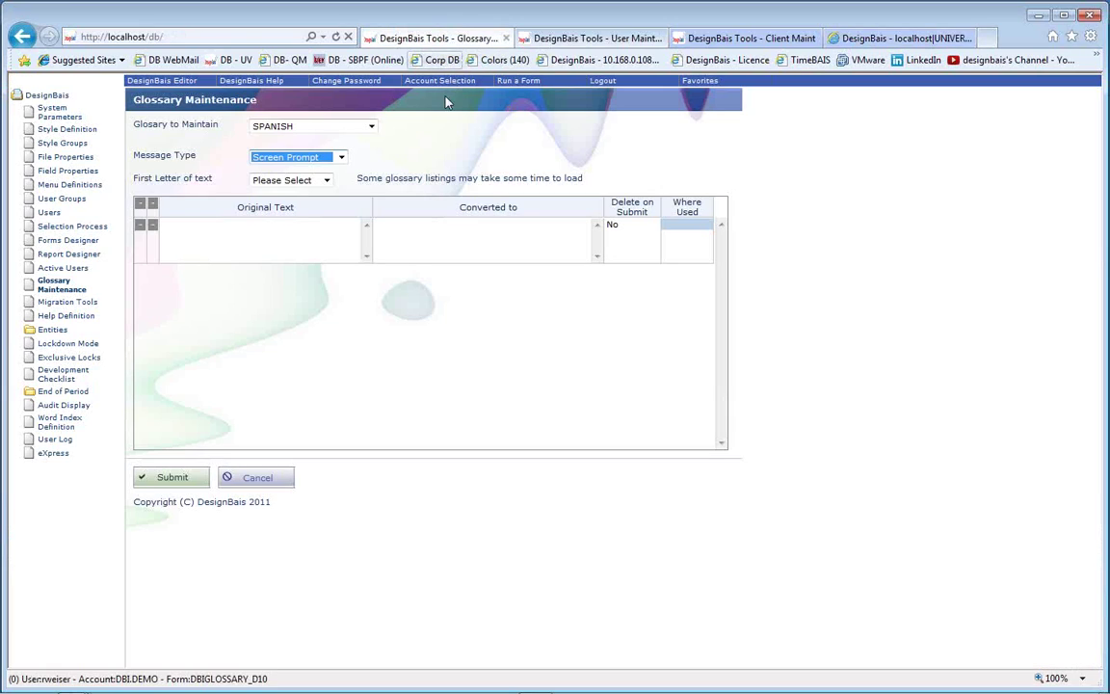
click(322, 160)
click(327, 191)
click(327, 181)
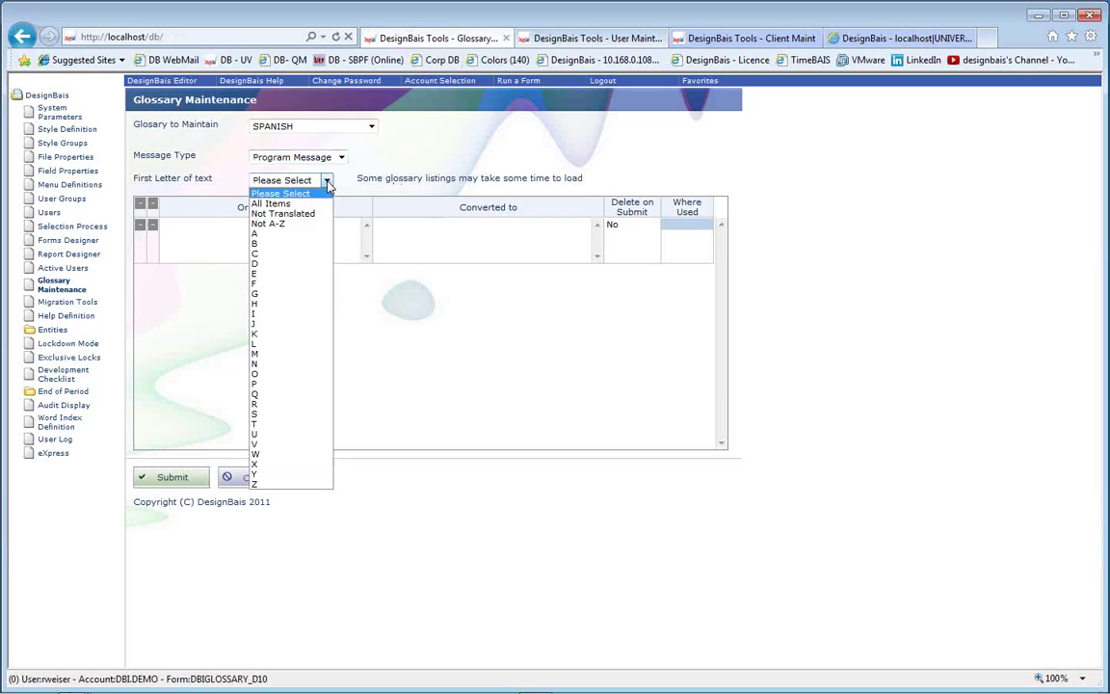
click(269, 365)
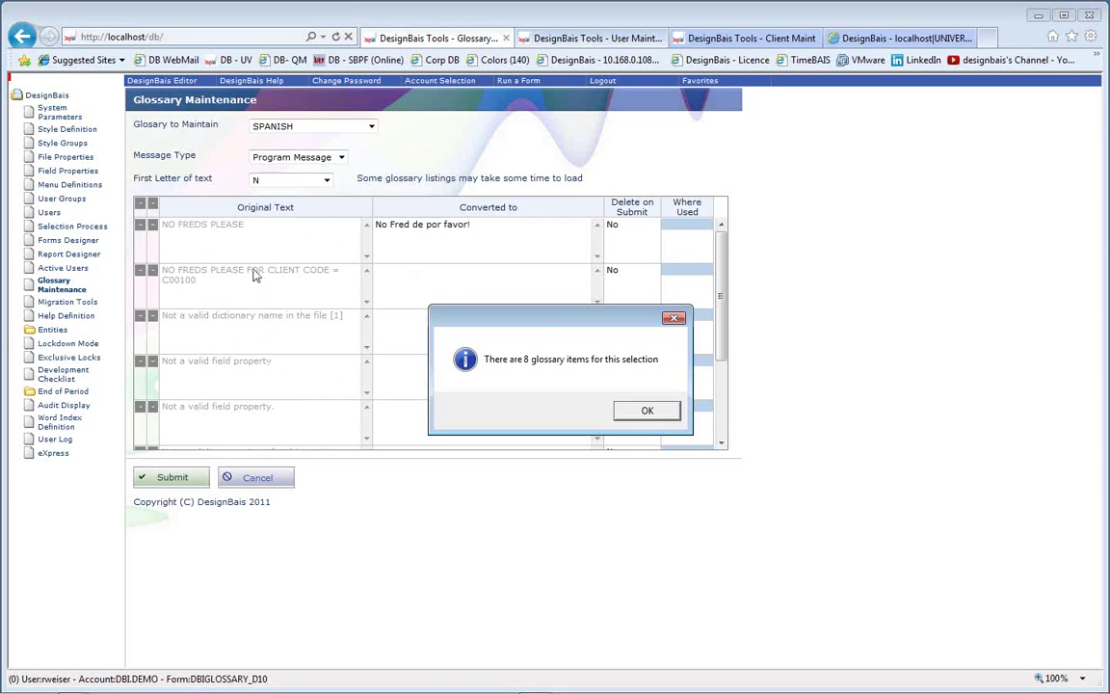
click(670, 417)
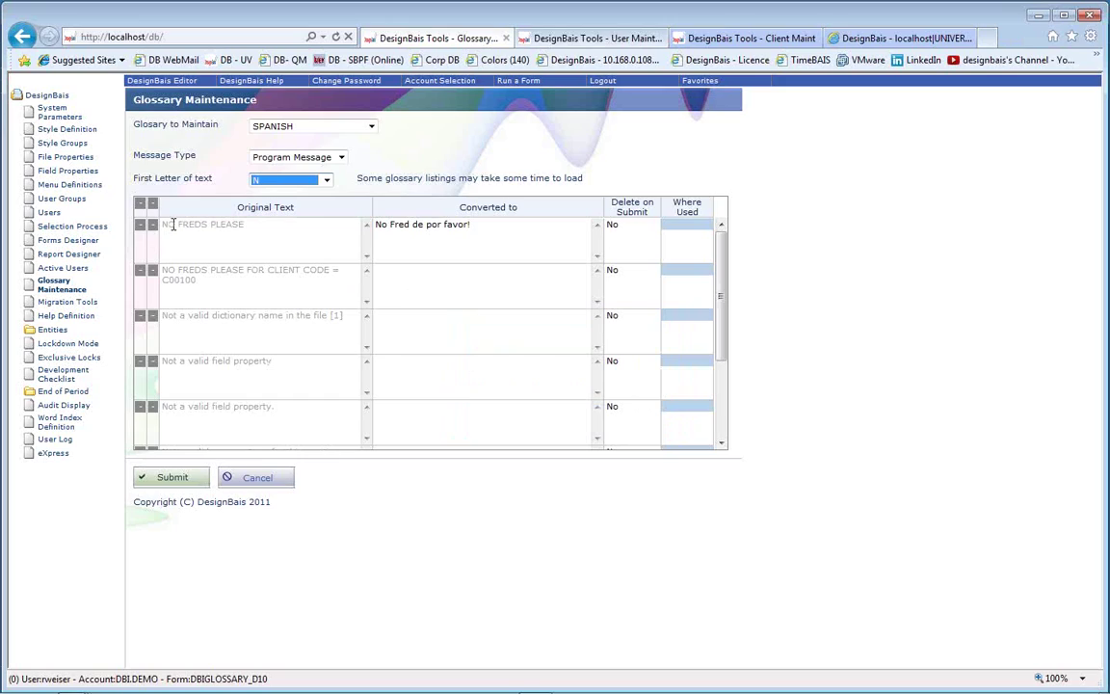
drag(481, 228, 374, 226)
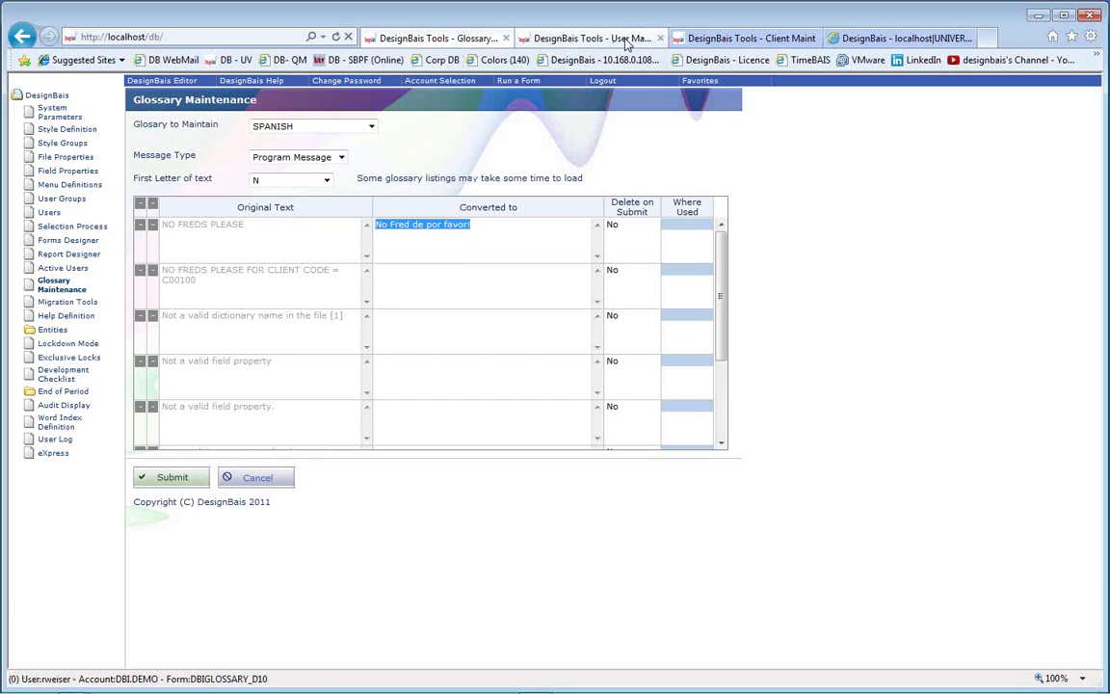
Switch to the testuser session, load a client by its client code and enter FRED as the client name to test the validation
mouse_move(221, 685)
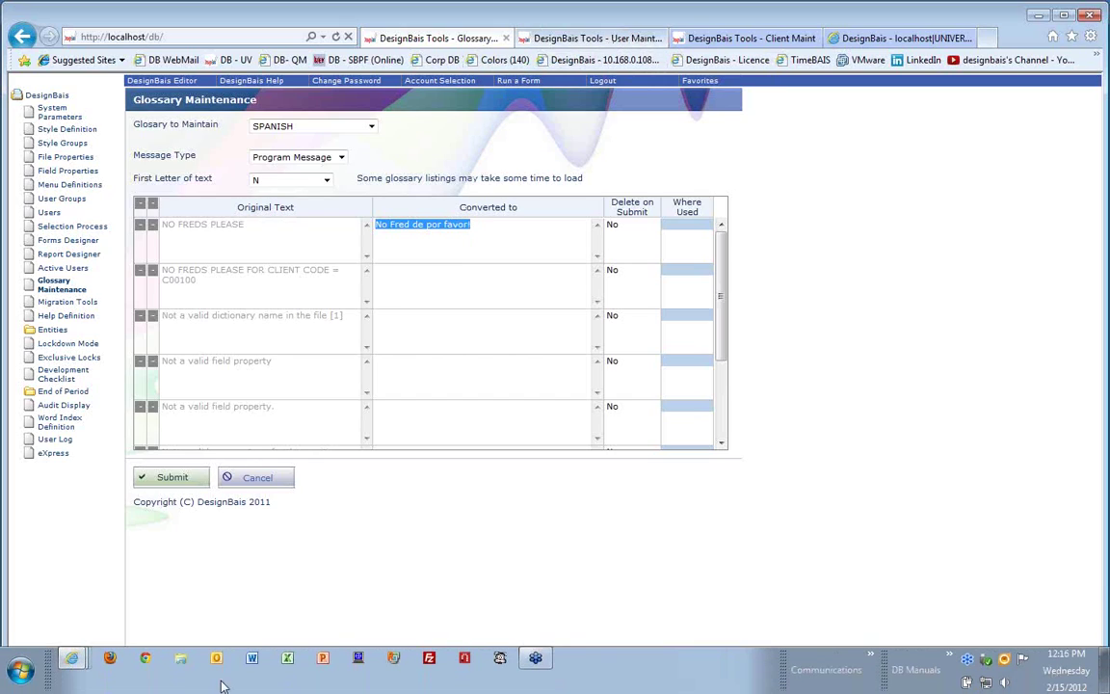
click(73, 658)
click(140, 626)
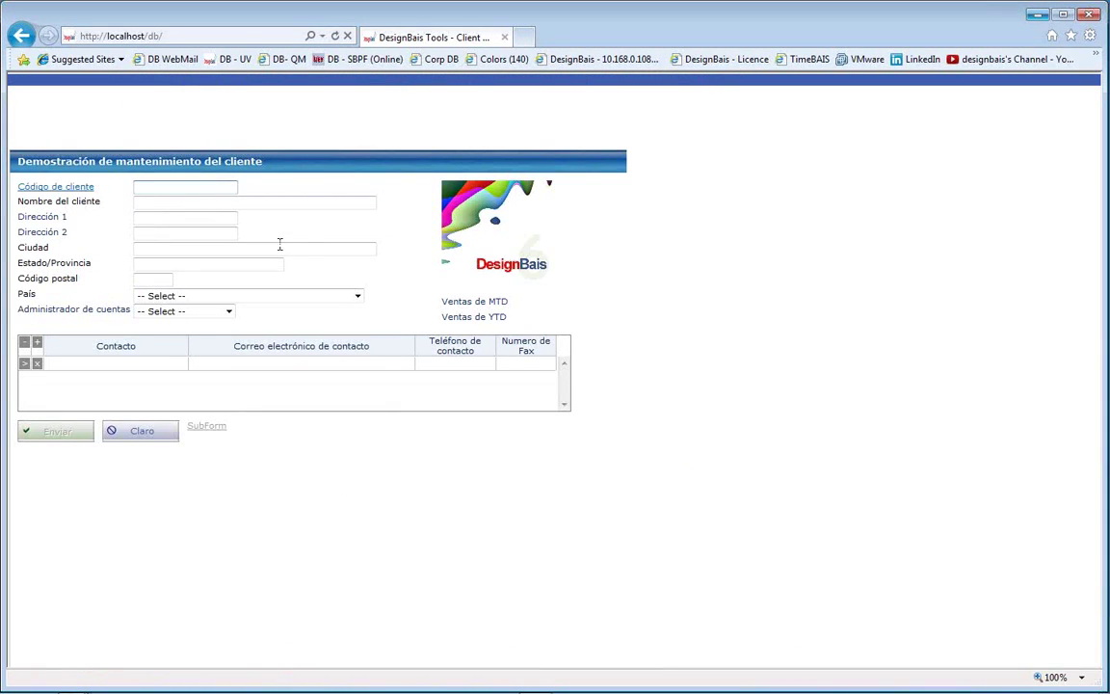
text(C00100)
key(Tab)
text(FRED)
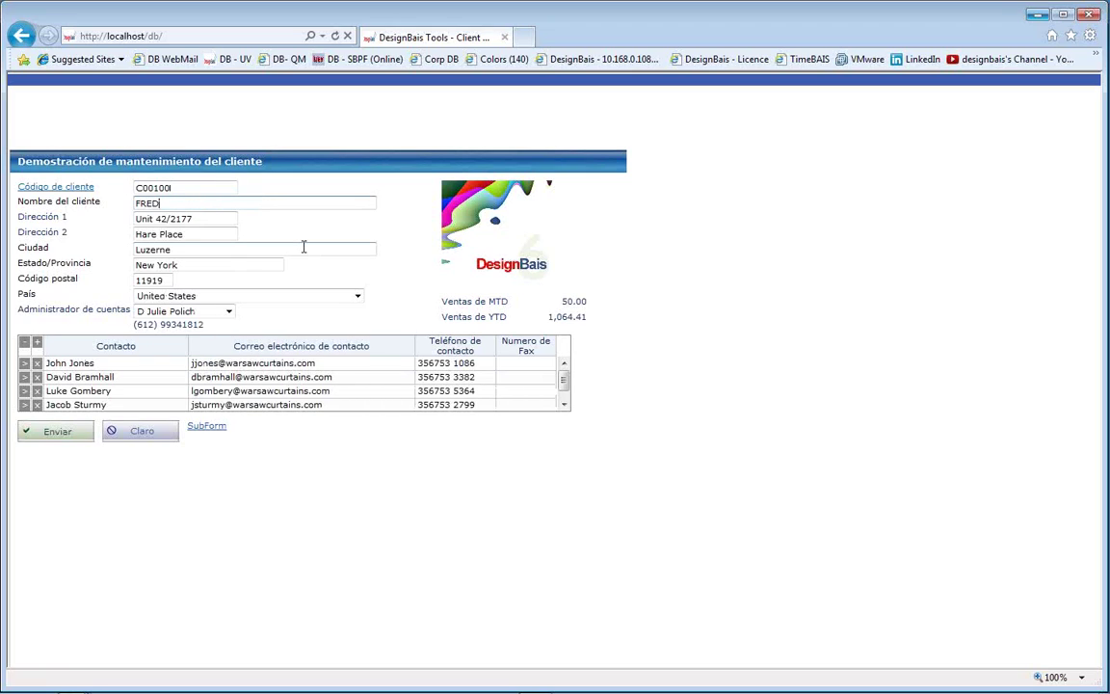
key(Tab)
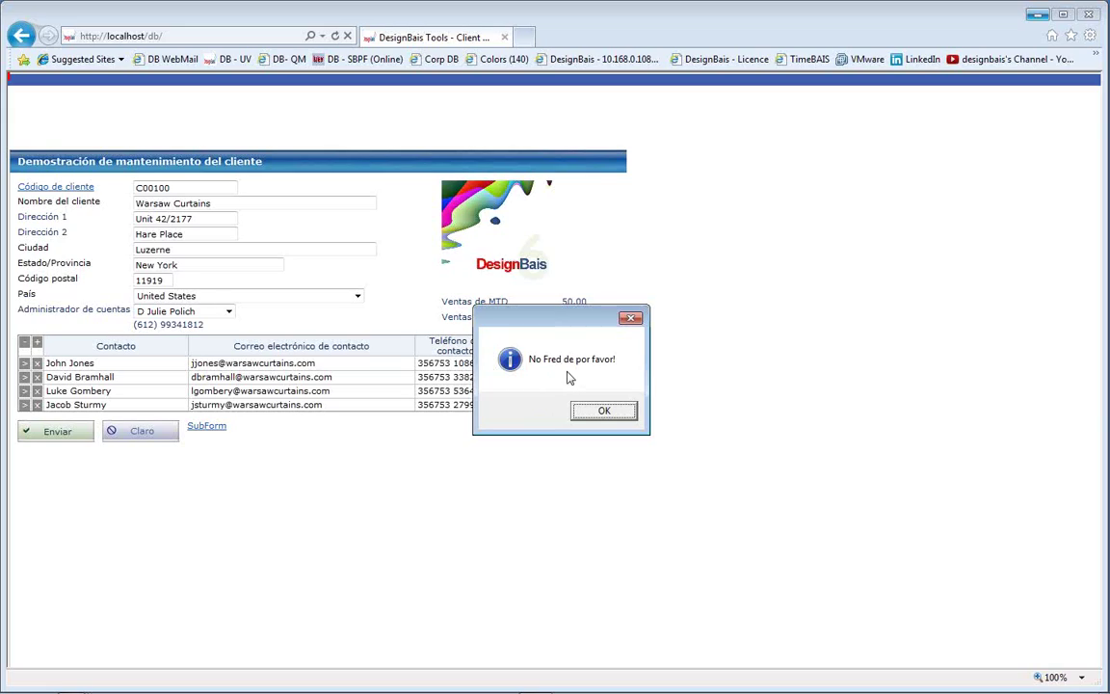
Dismiss the FRED validation message, leave the testuser session and return to the program in the code editor
click(604, 413)
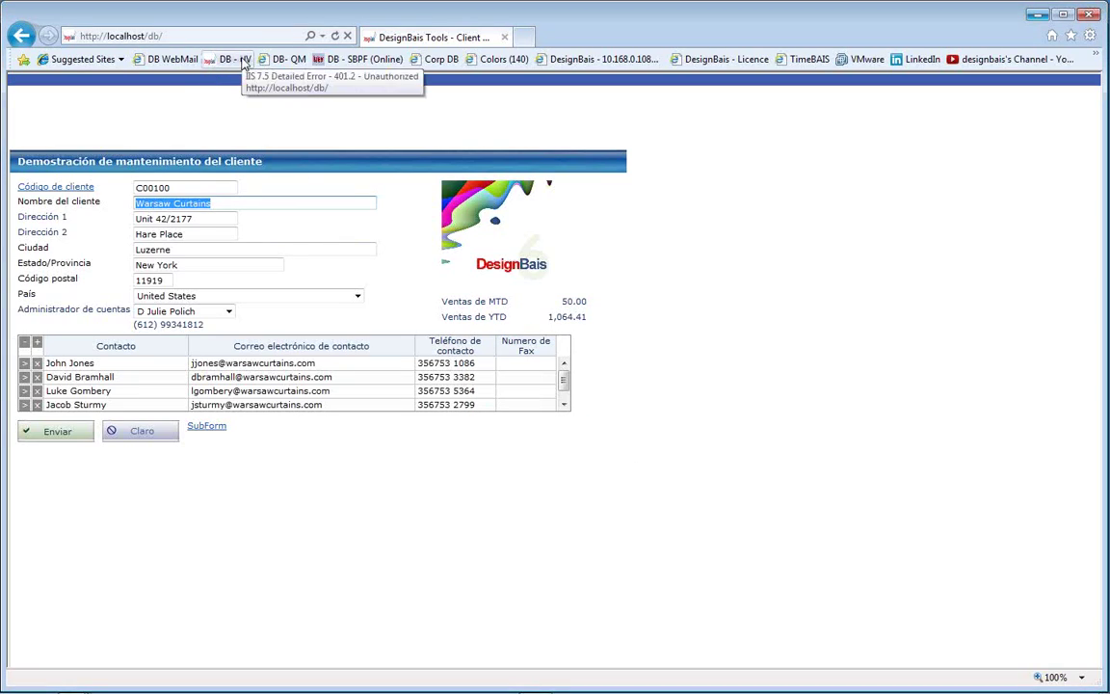
click(1037, 20)
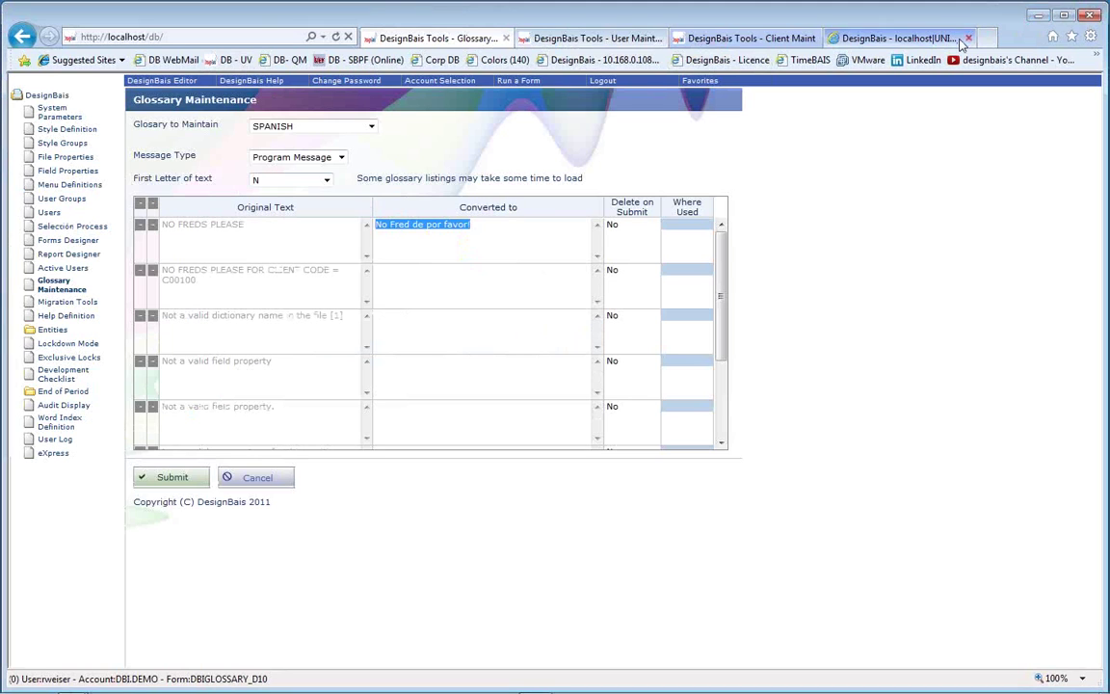
click(886, 39)
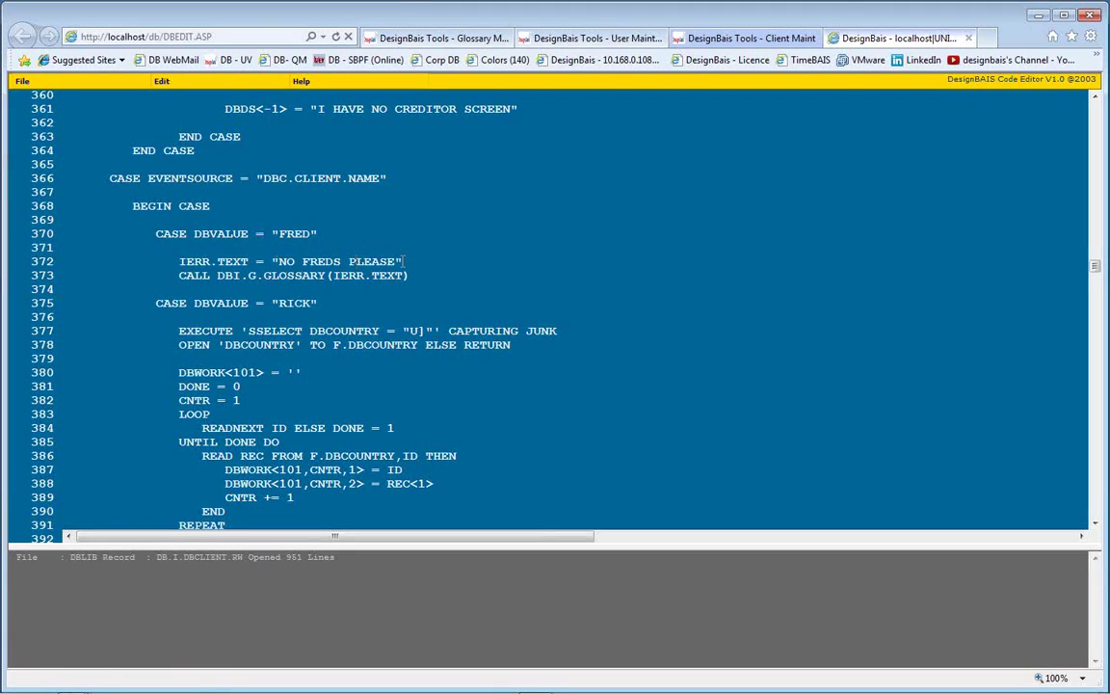
Extend the FRED case's IERR.TEXT literal with FOR CLIENT = [":DBKEY:"] and examine its fixed text and its DBKEY variable part
click(394, 259)
text(FOR CLIENT = [":DBKEY:")
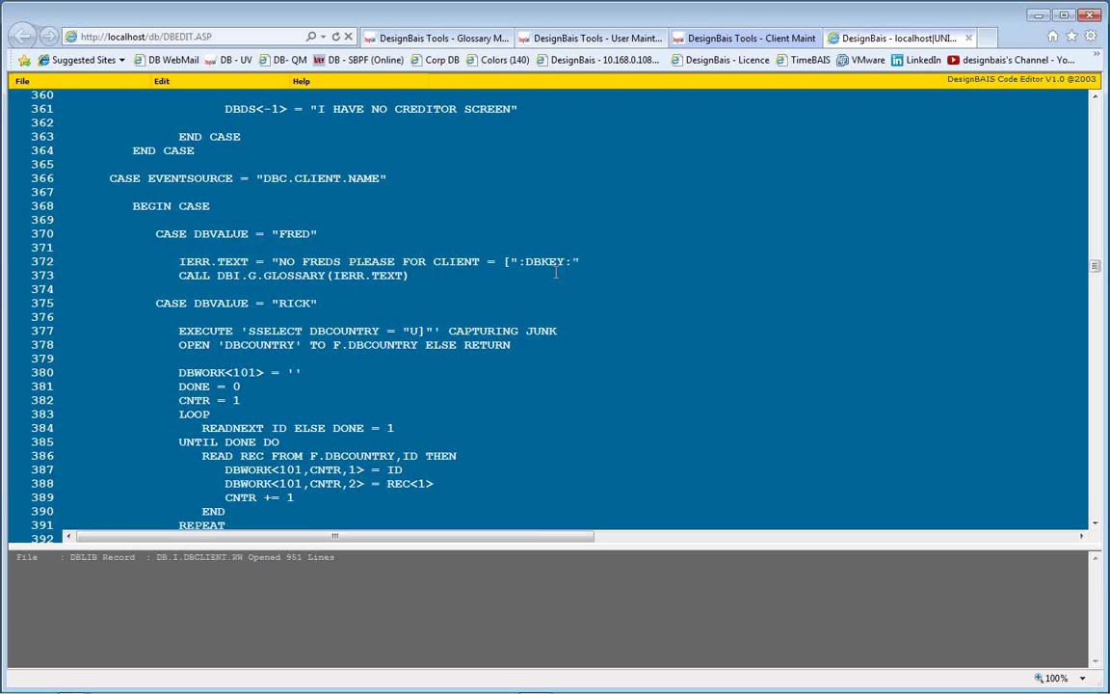
text(]")
drag(433, 261, 279, 261)
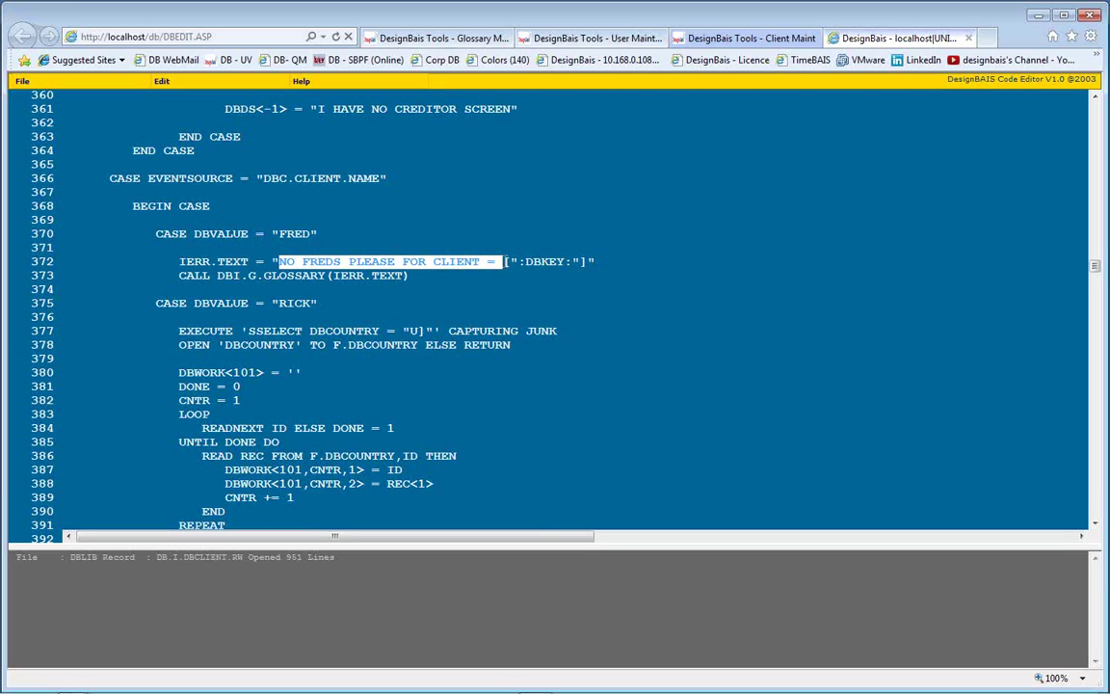
drag(565, 261, 527, 265)
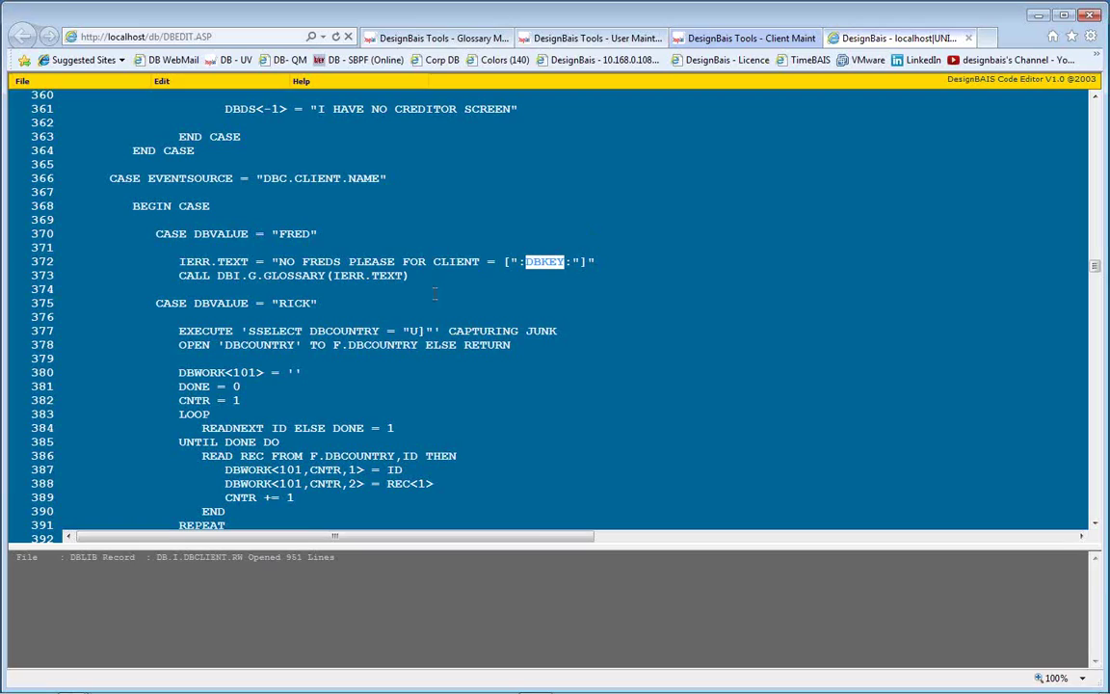
Remove the client text and DBKEY variable from the IERR.TEXT assignment, restoring the closing quote after NO FREDS PLEASE
click(606, 260)
key(BackSpace)
key(BackSpace)
key(BackSpace)
key(BackSpace)
key(BackSpace)
key(BackSpace)
key(BackSpace)
key(BackSpace)
key(BackSpace)
key(BackSpace)
key(BackSpace)
key(BackSpace)
key(BackSpace)
key(BackSpace)
key(BackSpace)
key(BackSpace)
key(BackSpace)
key(BackSpace)
key(BackSpace)
key(BackSpace)
key(BackSpace)
key(BackSpace)
key(BackSpace)
key(BackSpace)
key(BackSpace)
key(BackSpace)
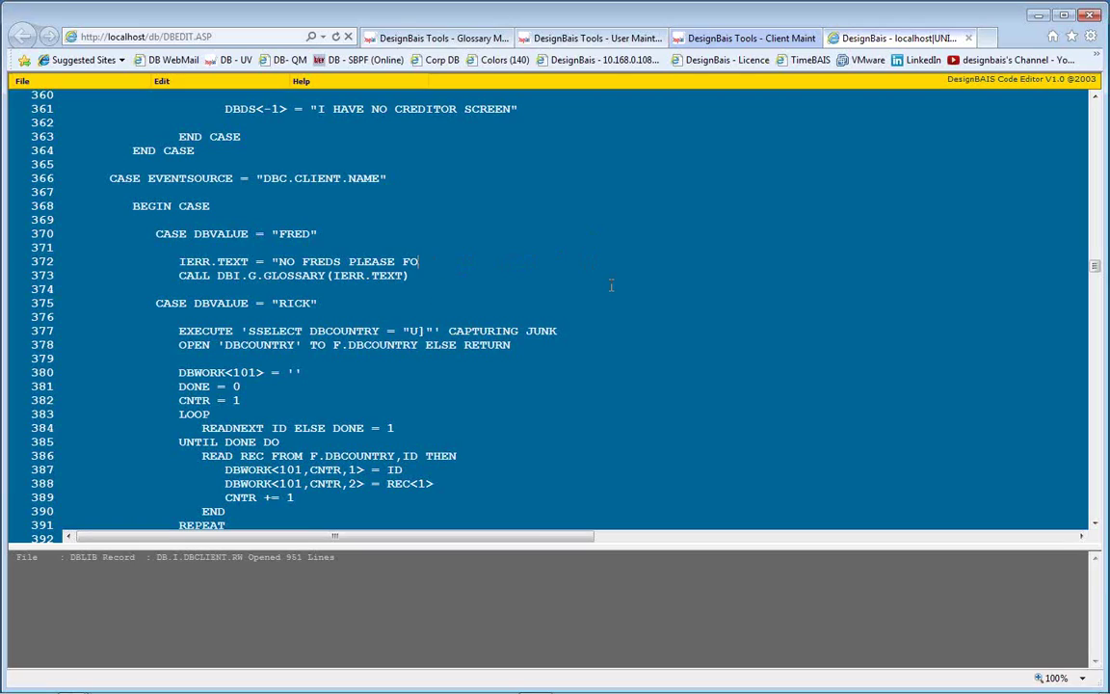
text(")
In Glossary Maintenance, switch the SPANISH glossary listing to the Help Text message type
click(464, 39)
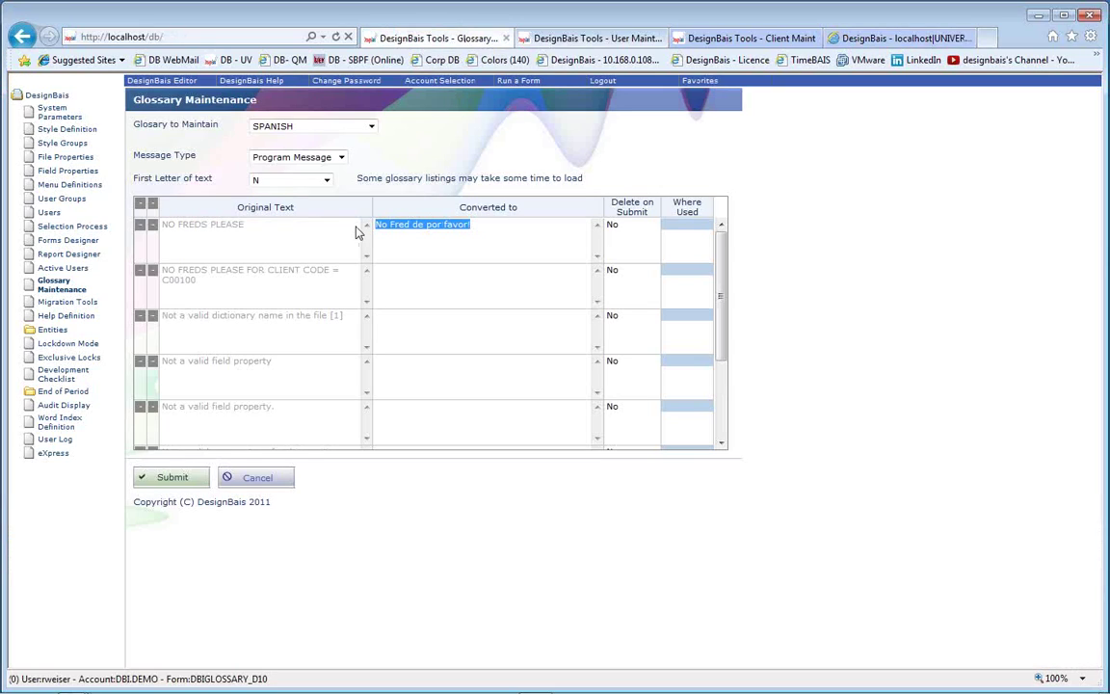
click(341, 158)
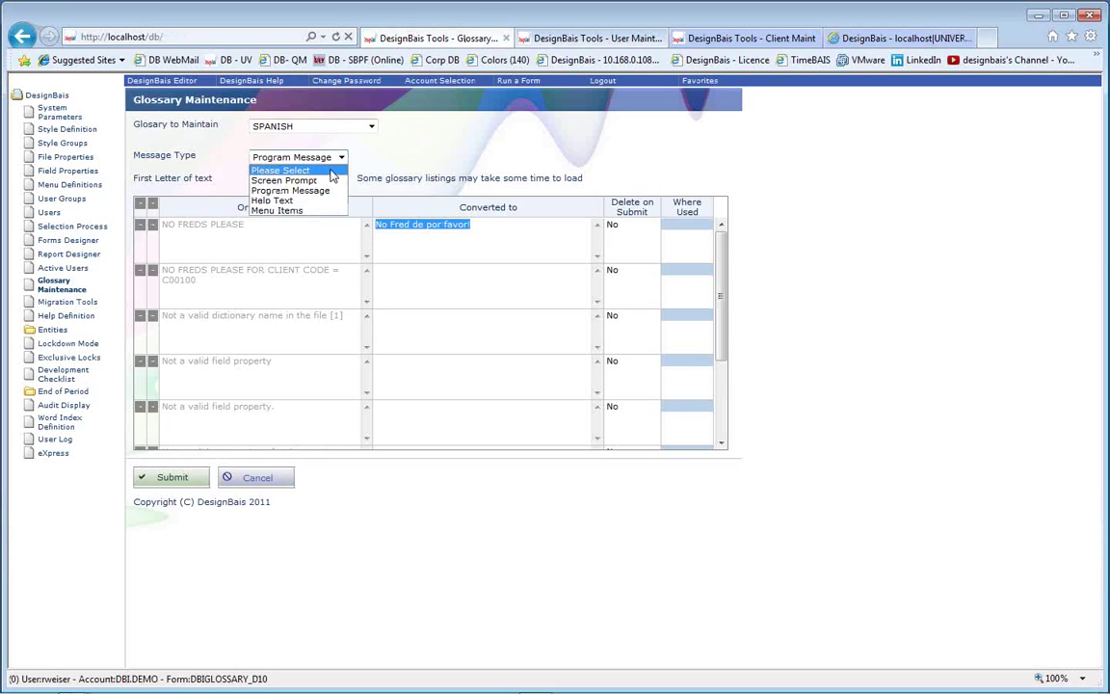
click(289, 200)
click(661, 413)
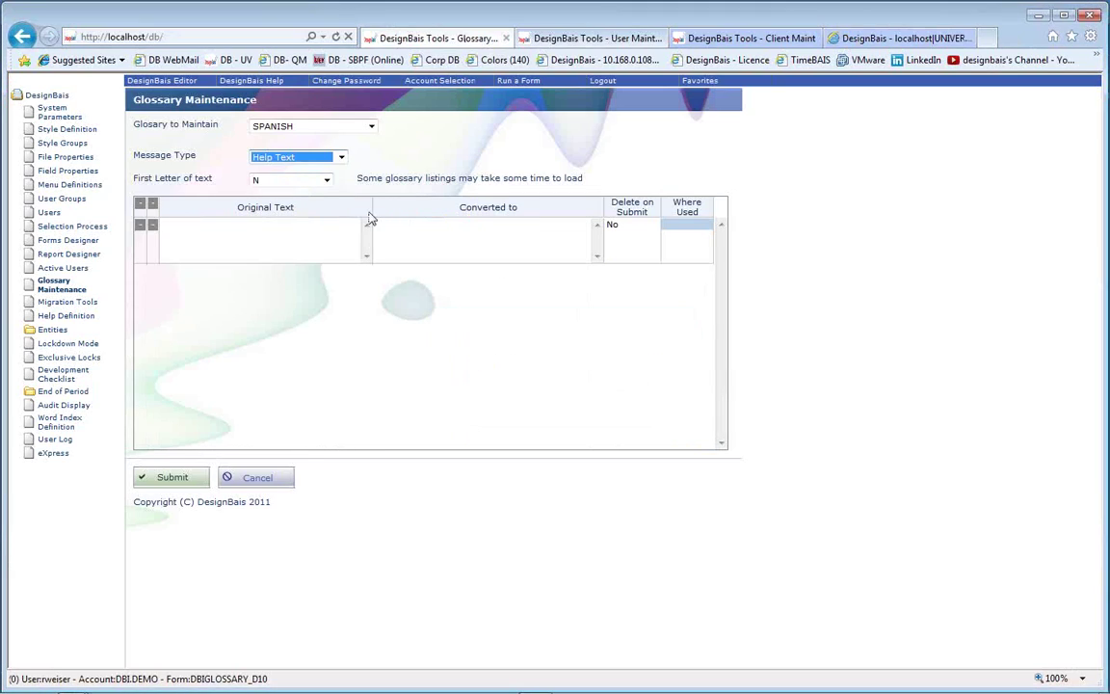
click(327, 181)
click(327, 182)
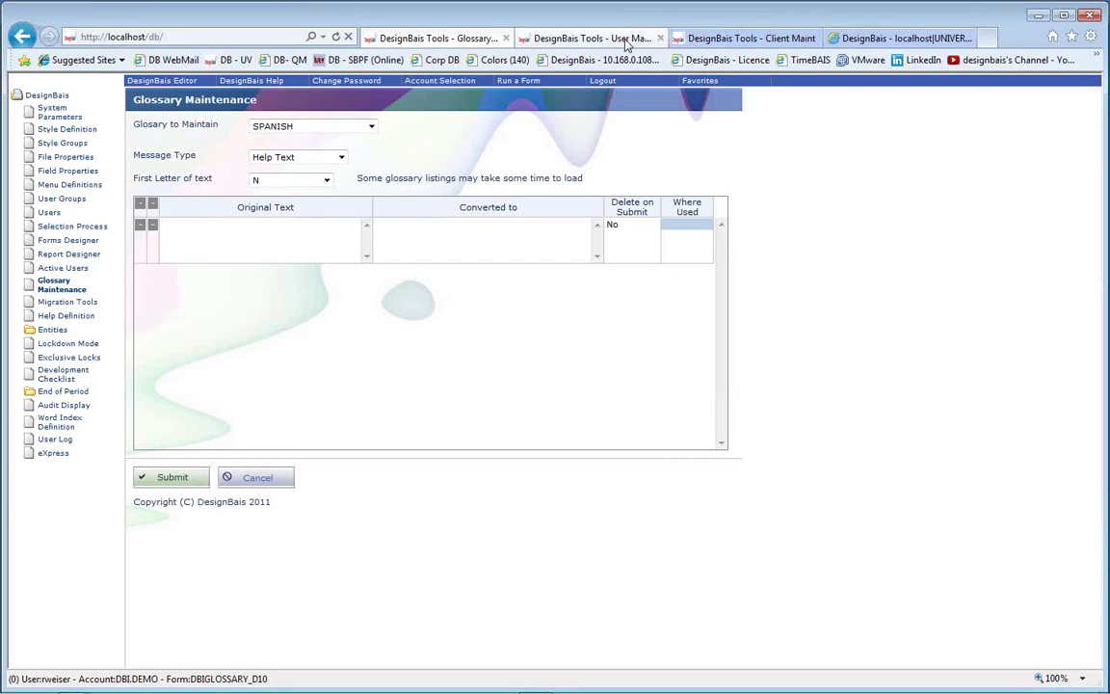
Open Field Properties, load the DBC.CLIENT.NAME field of the DBCLIENT file and examine its help text
click(562, 35)
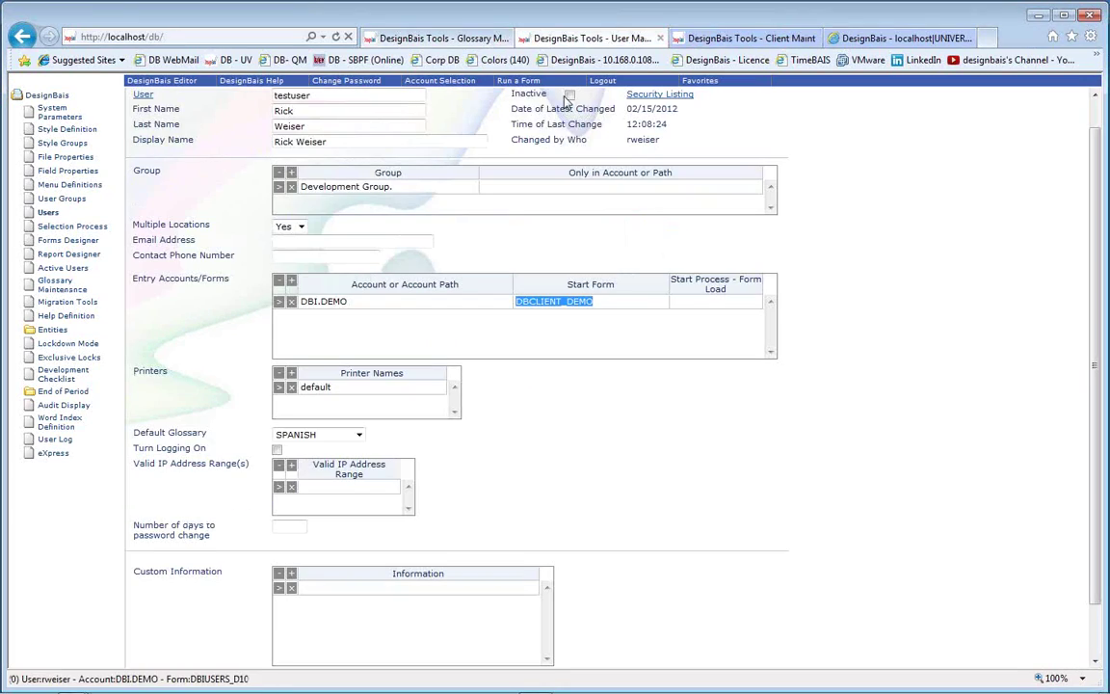
click(75, 171)
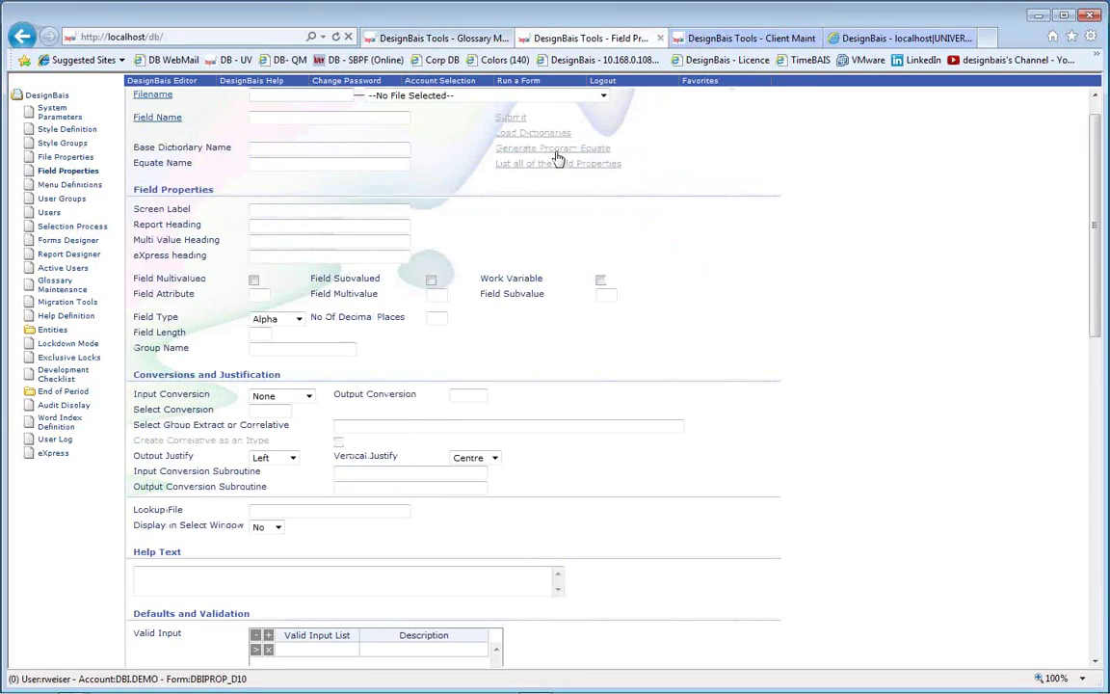
click(483, 94)
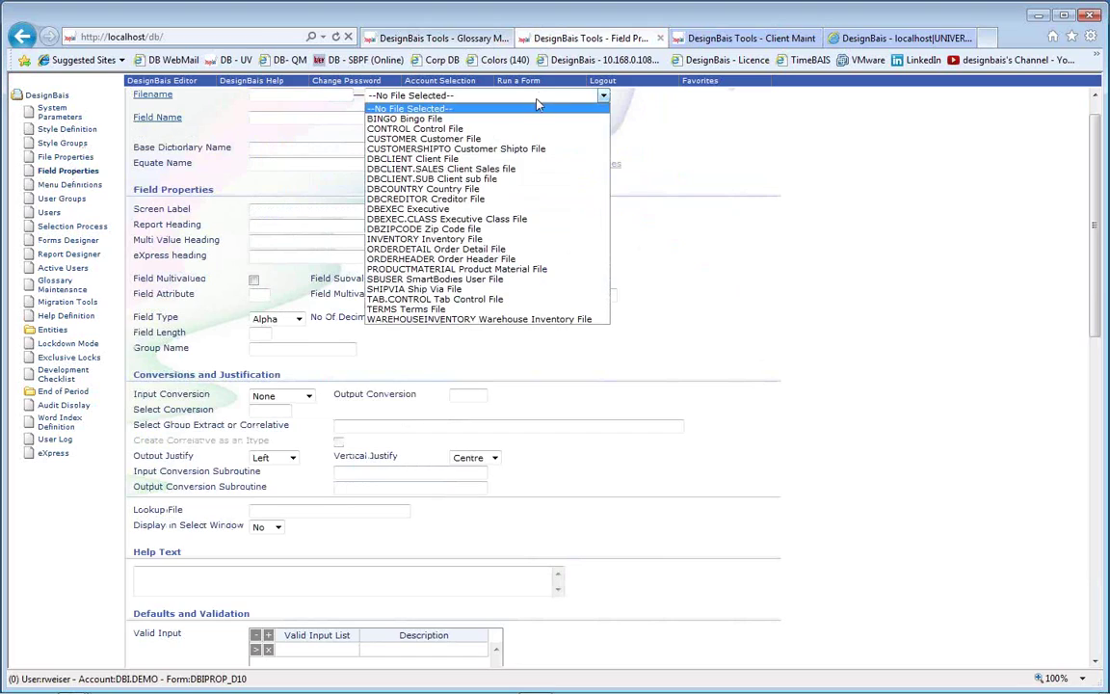
click(424, 159)
click(528, 166)
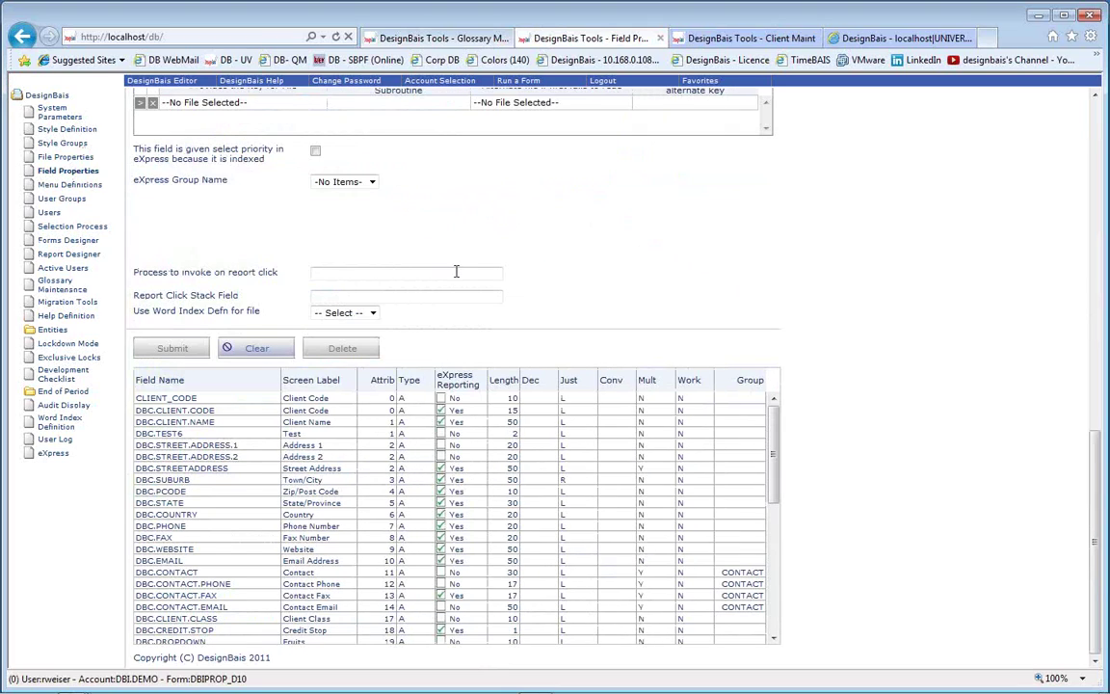
click(171, 424)
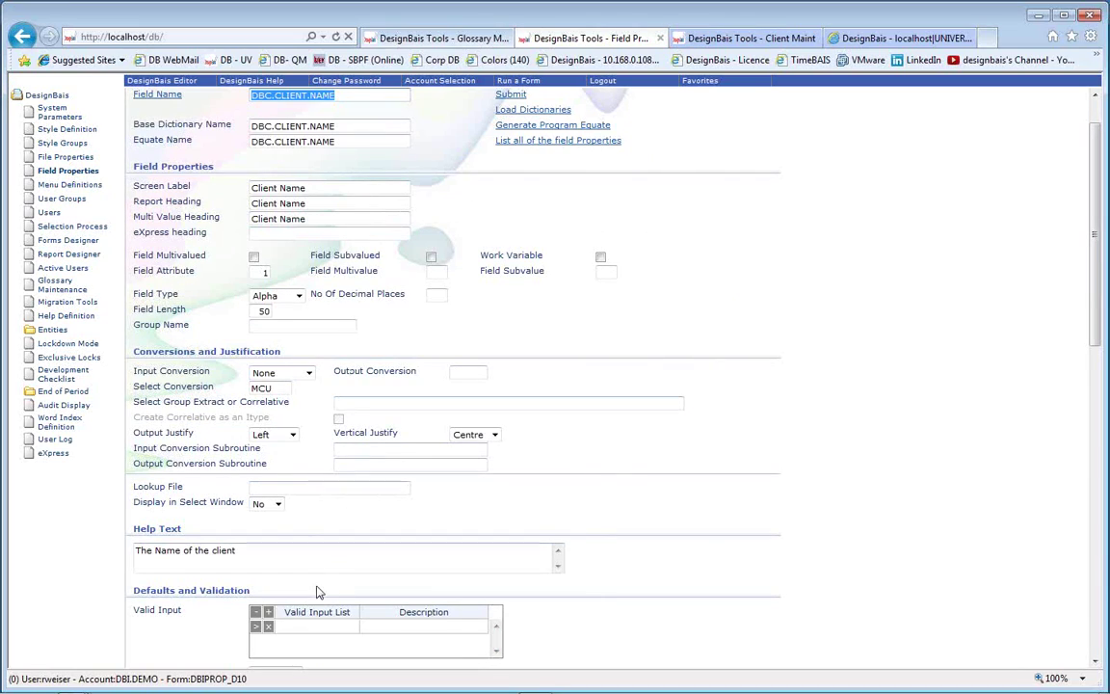
drag(270, 554, 118, 538)
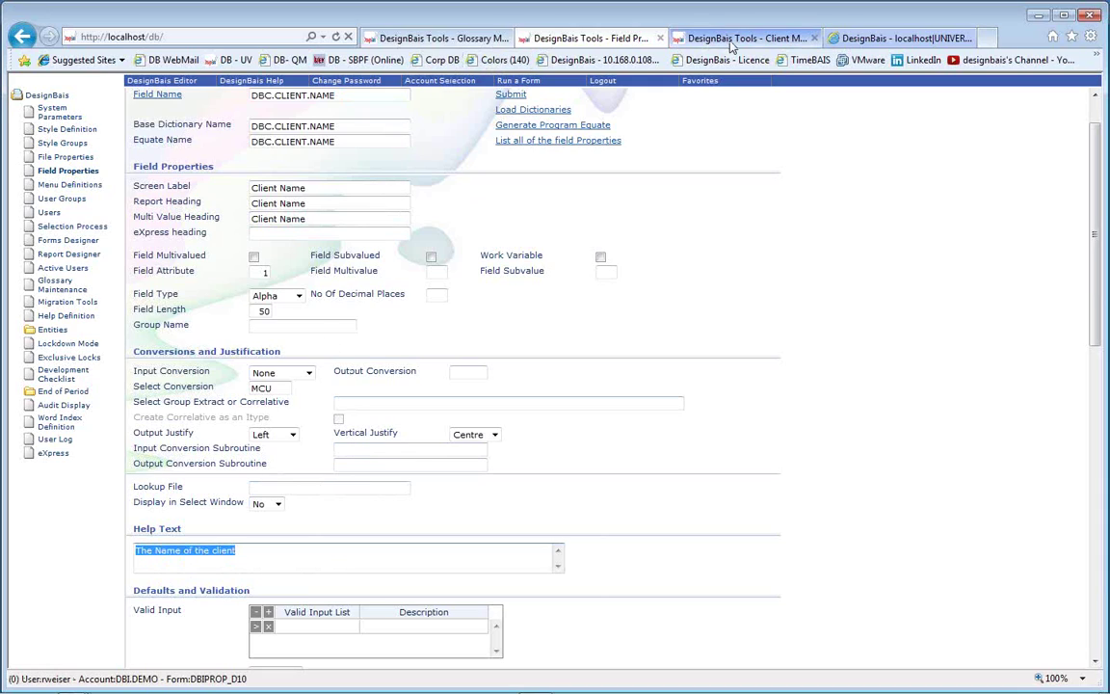
Display the Client Name help tip on the English Client Maintenance Demo form and return to the field's properties
click(685, 38)
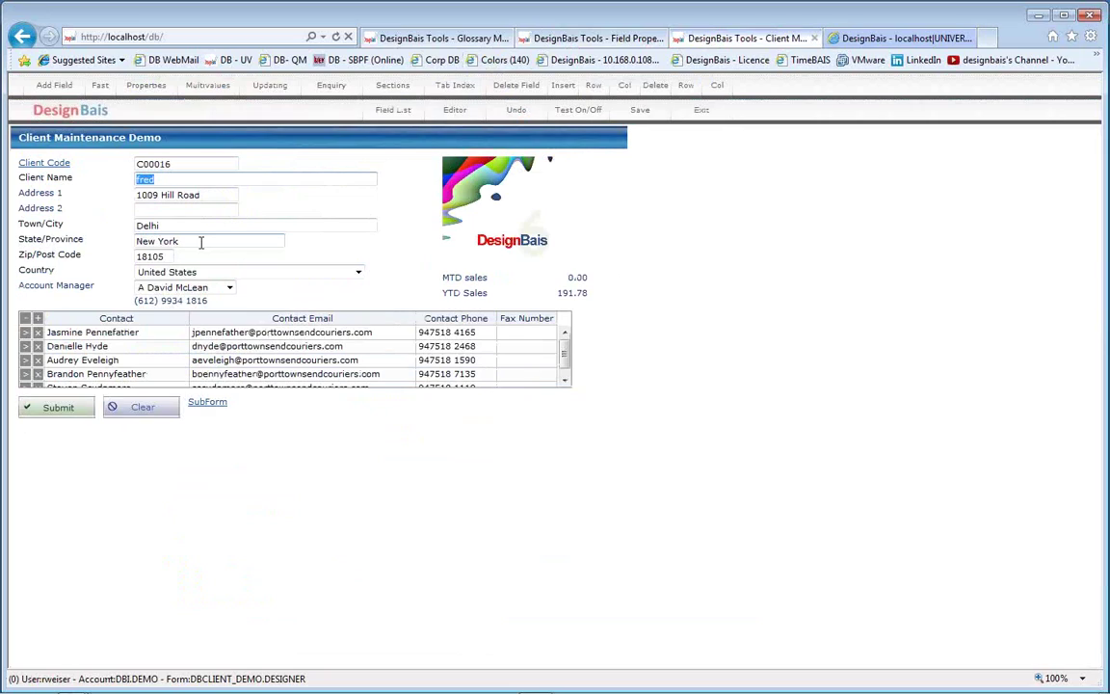
mouse_move(146, 181)
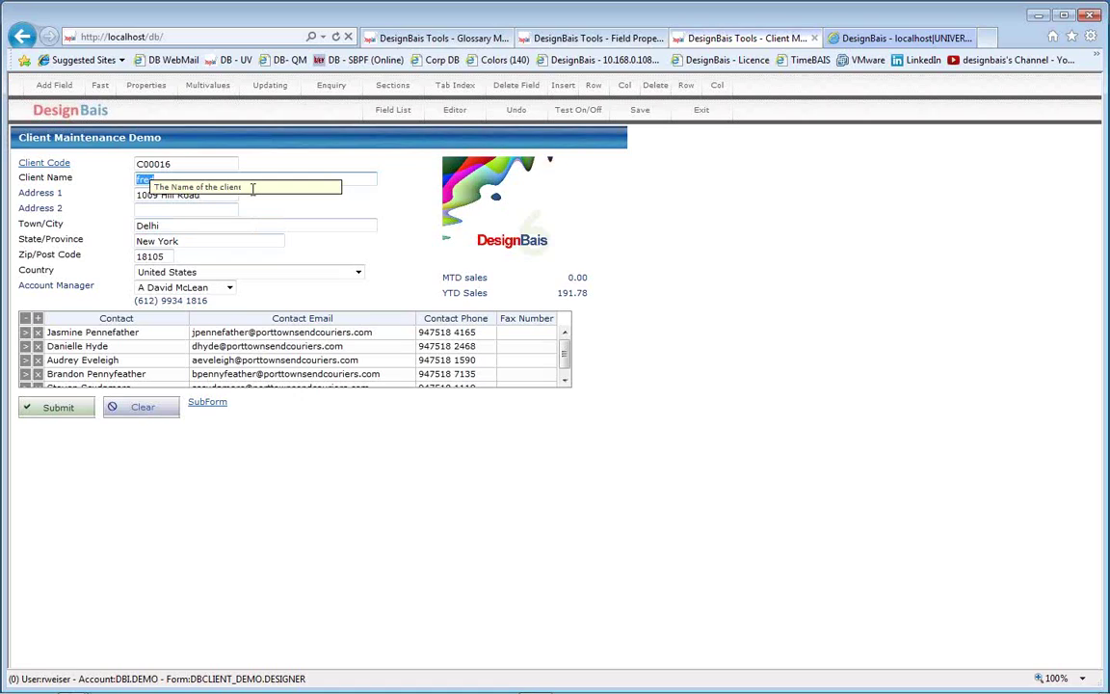
click(597, 38)
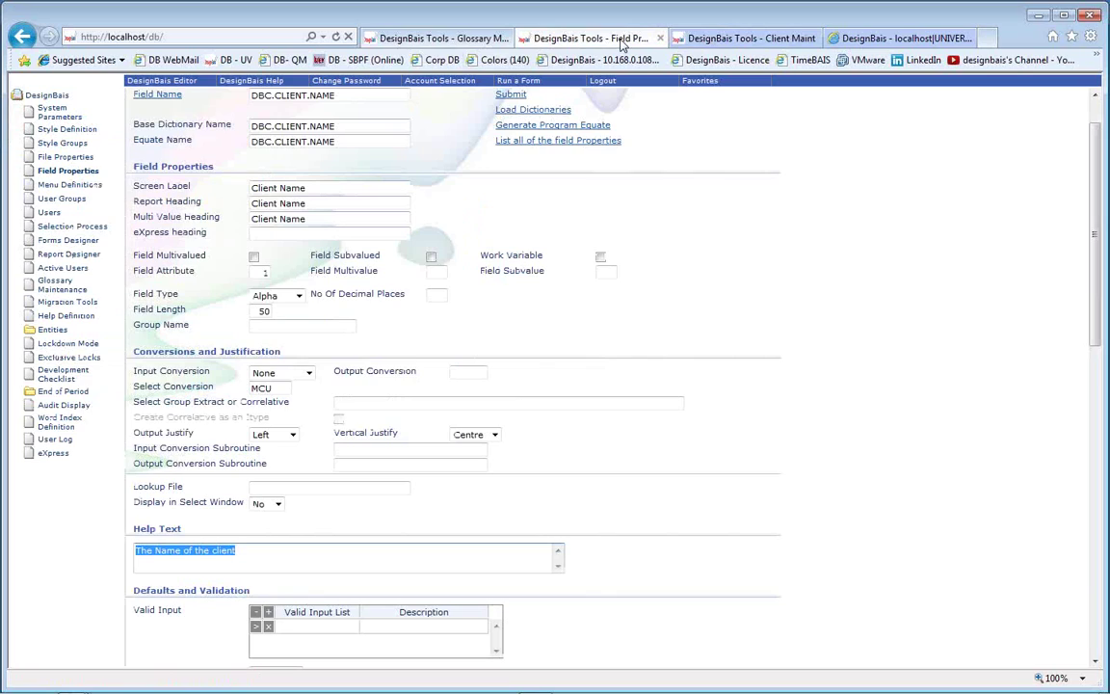
In Glossary Maintenance, list the SPANISH Help Text entries starting with T and examine the translation of The Name of the client
click(477, 40)
click(328, 181)
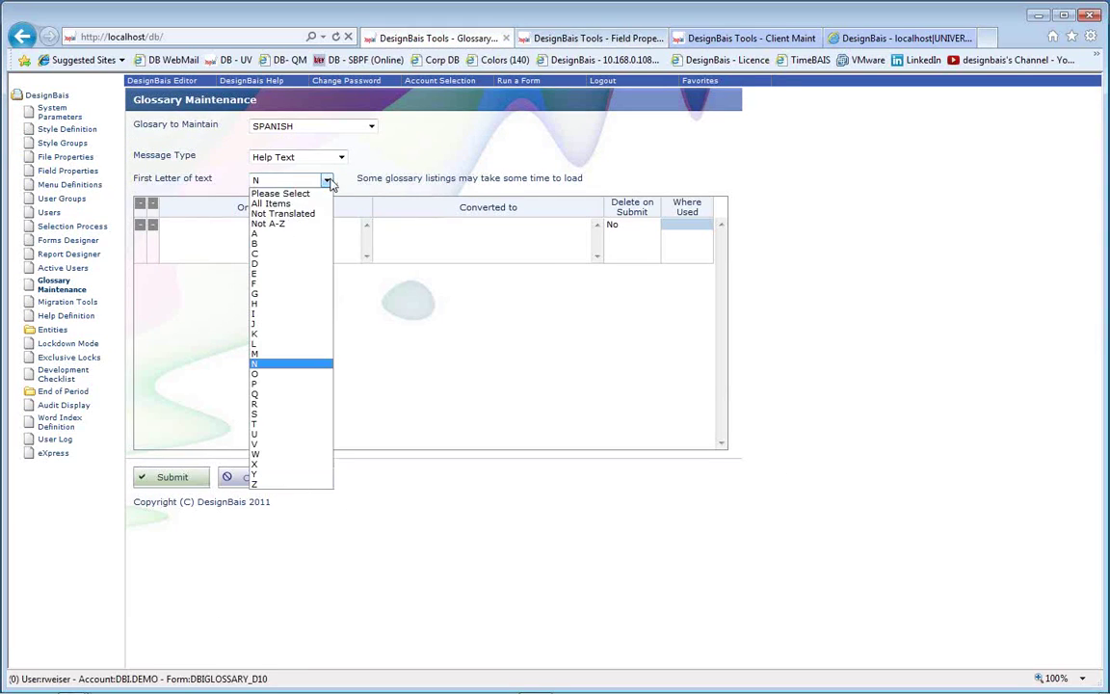
click(268, 424)
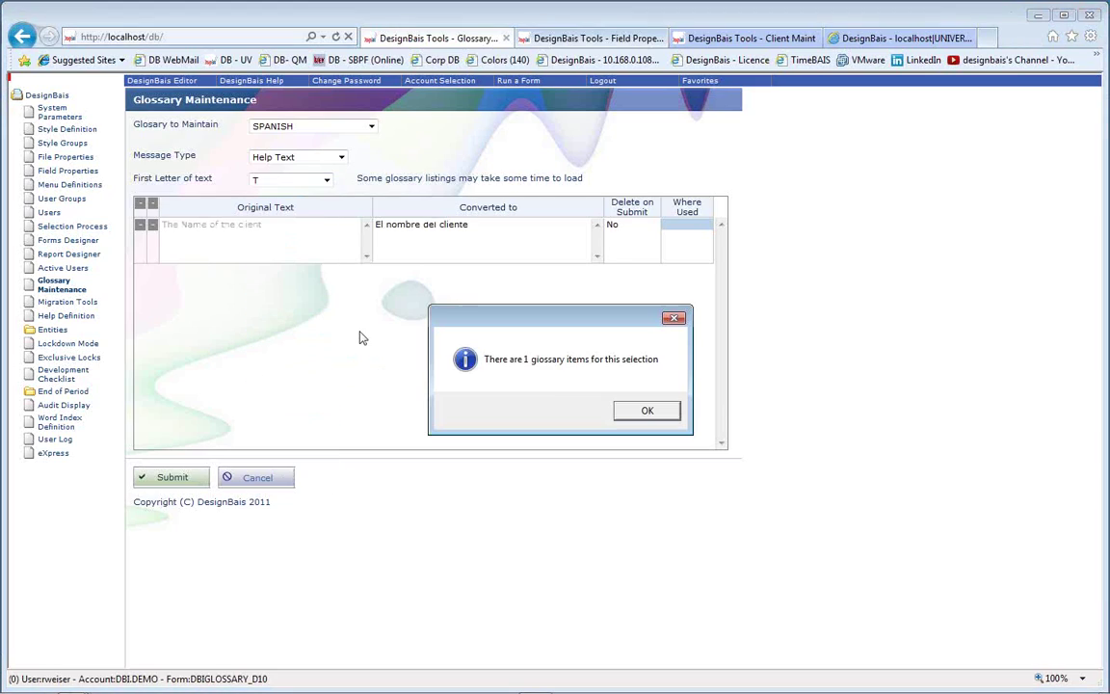
click(647, 412)
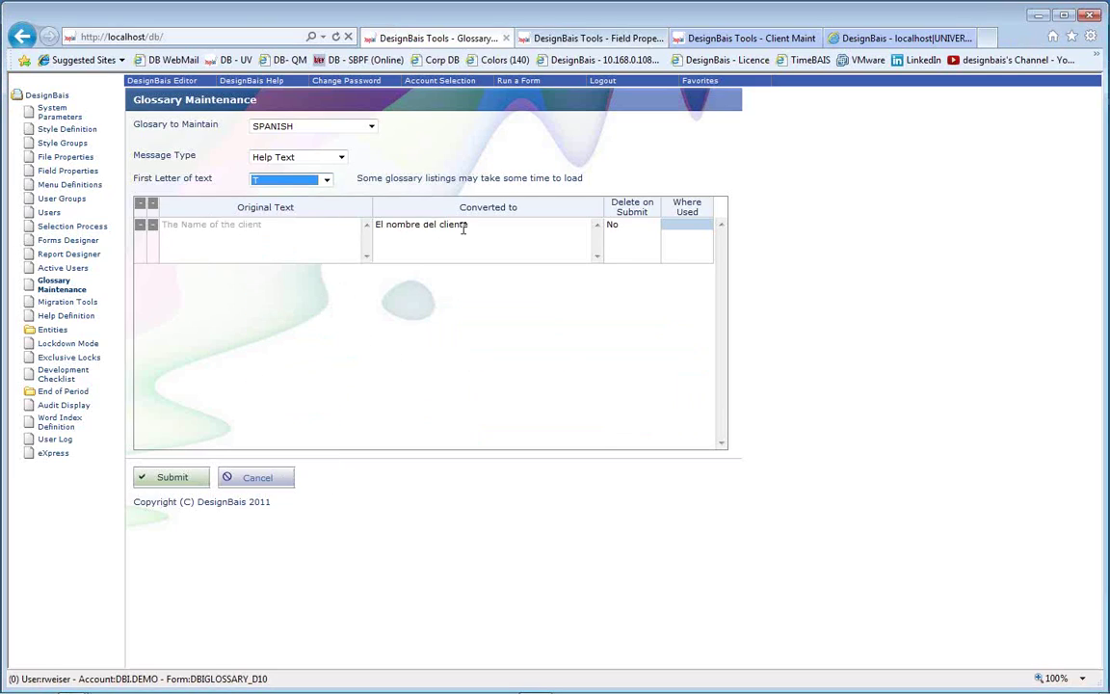
drag(468, 225, 334, 231)
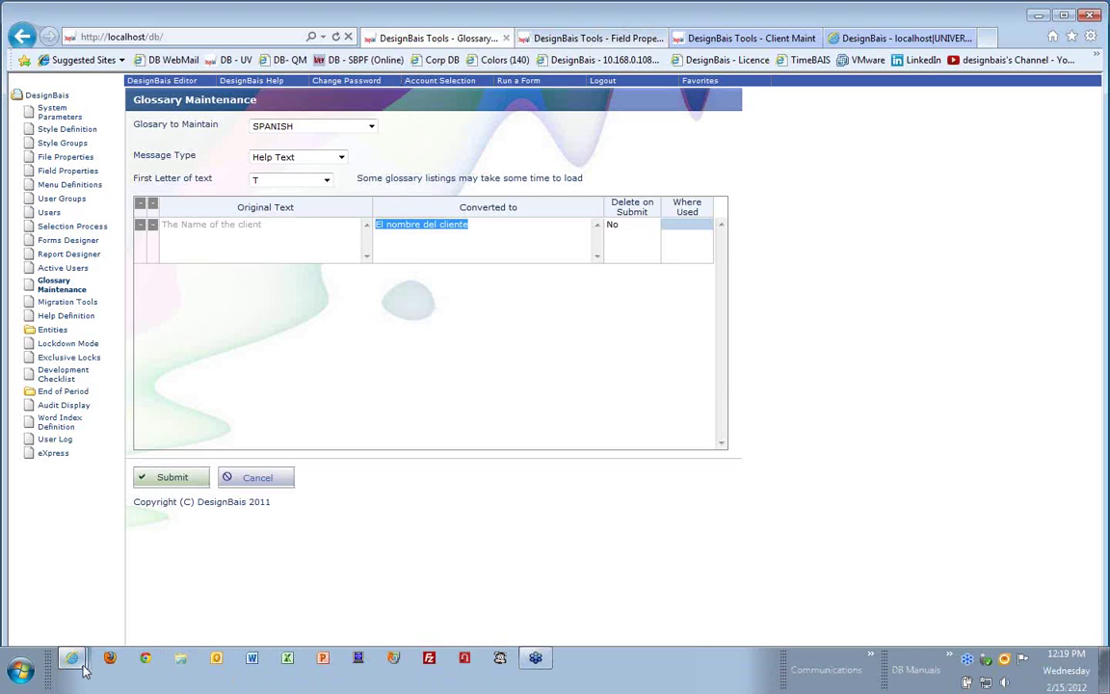
Switch to the testuser session and display the translated help tip of the Nombre del cliente field
click(78, 663)
click(159, 626)
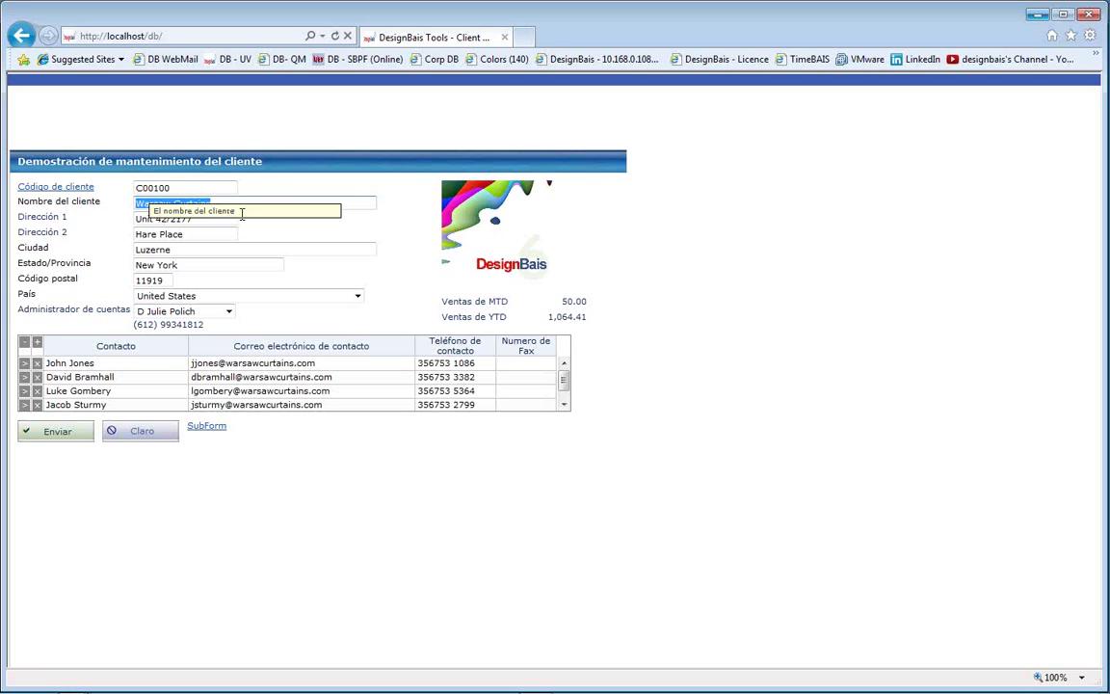
click(404, 117)
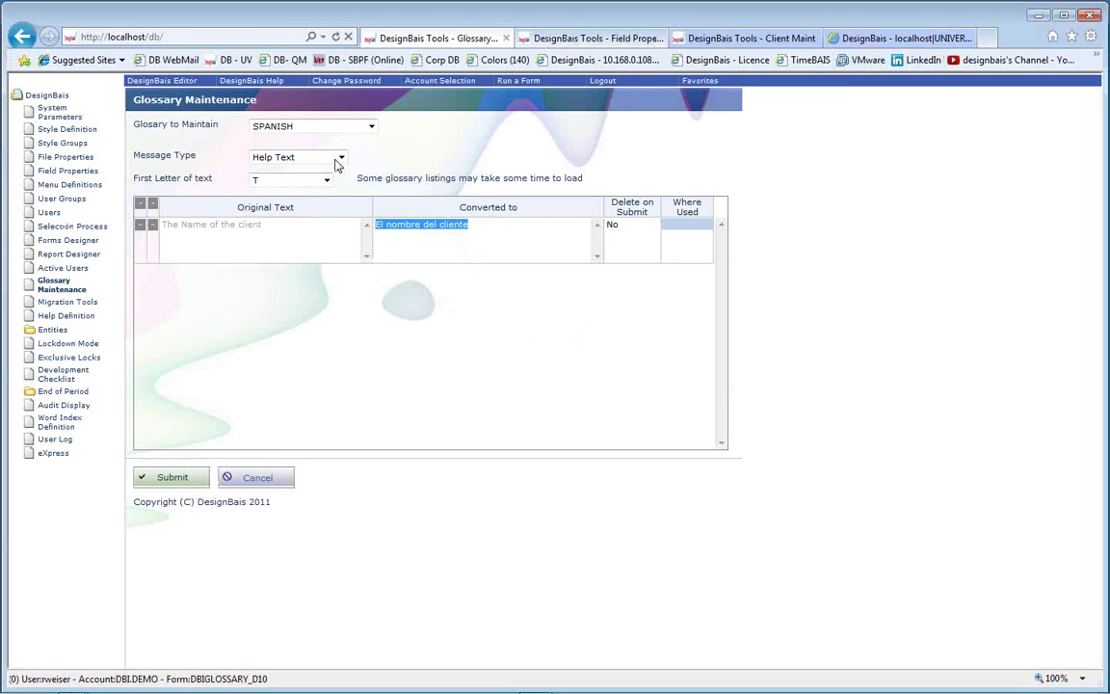
In Glossary Maintenance, list all Menu Items entries of the SPANISH glossary and examine their original texts
click(343, 160)
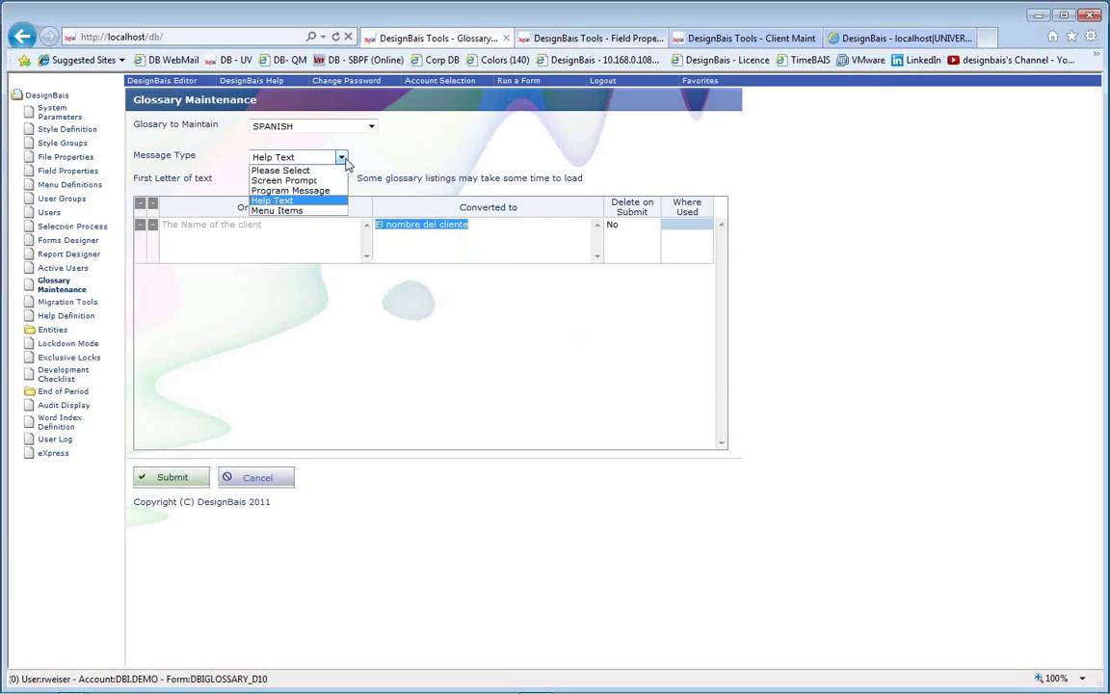
click(316, 212)
click(639, 412)
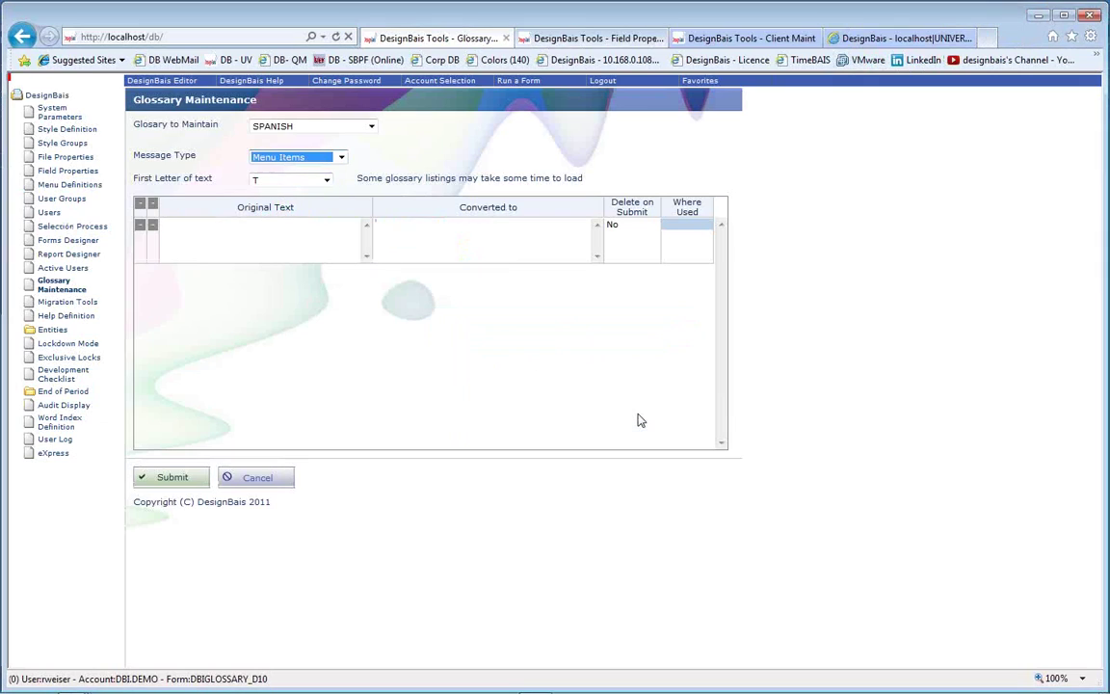
click(300, 181)
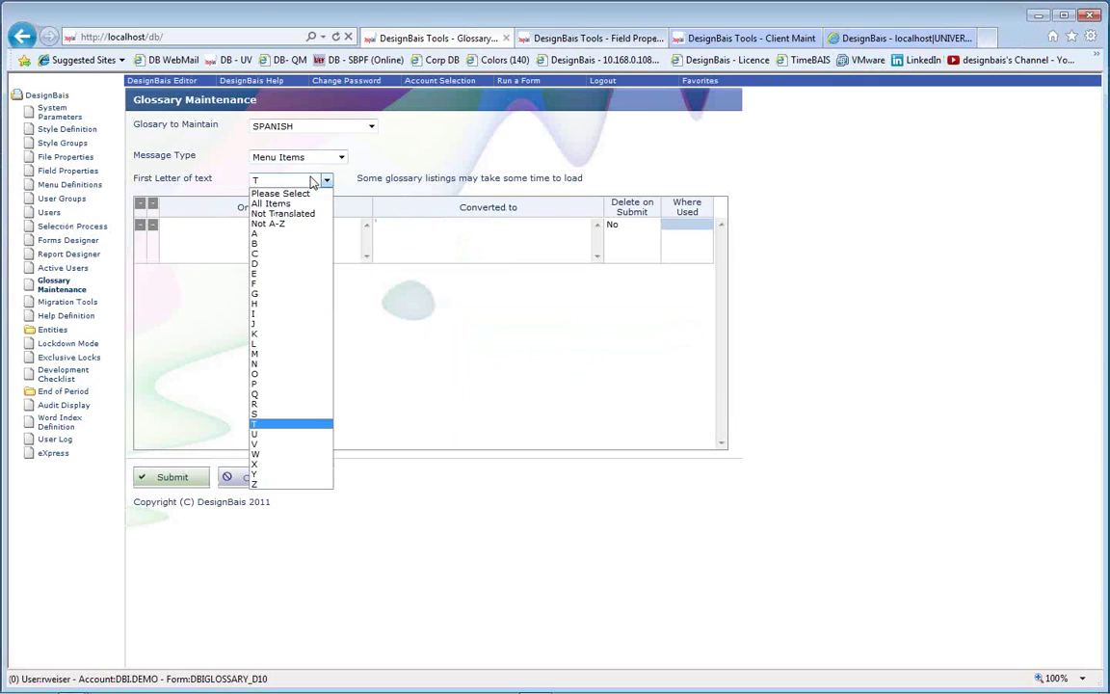
click(280, 204)
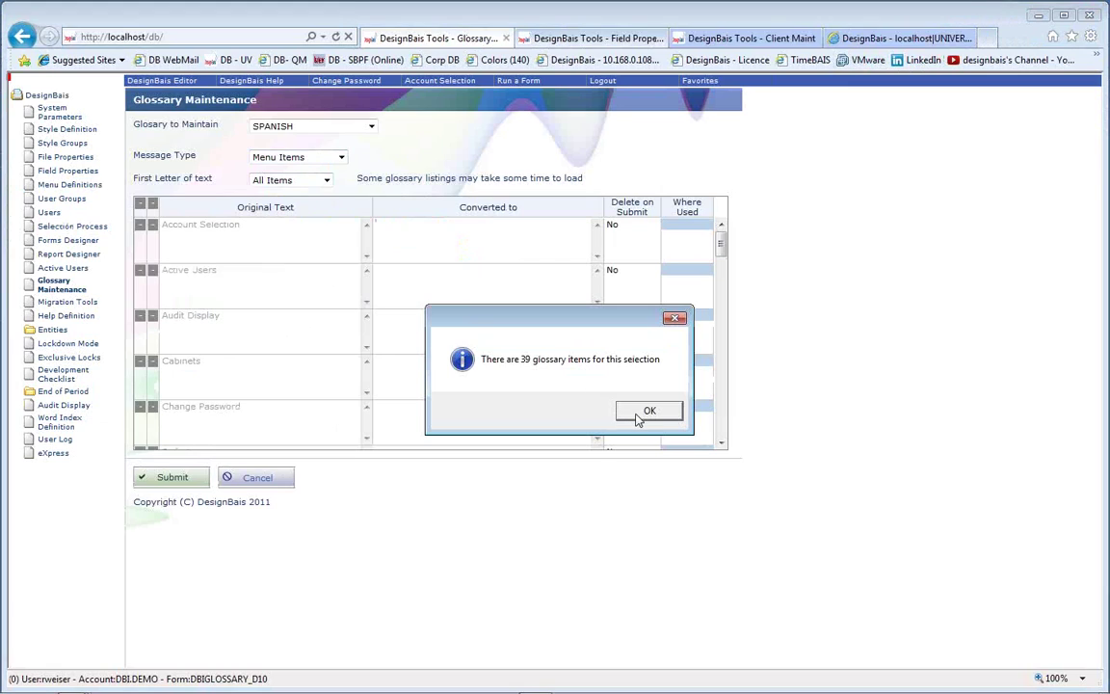
click(638, 412)
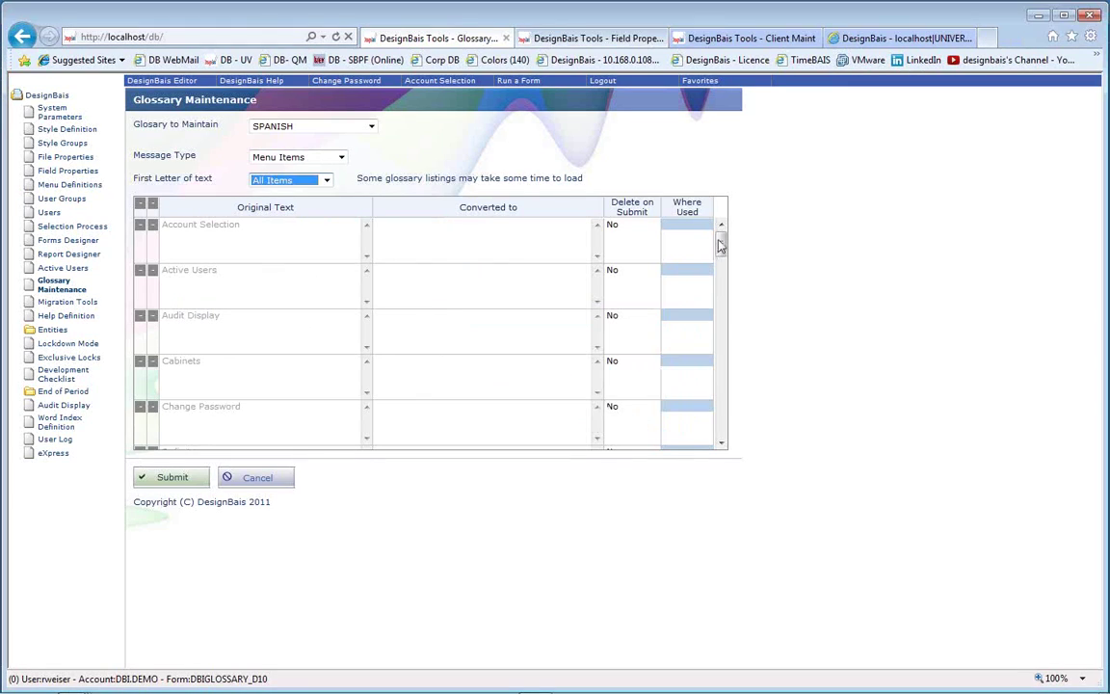
mouse_move(724, 245)
mouse_down()
mouse_move(727, 439)
mouse_move(723, 244)
mouse_up()
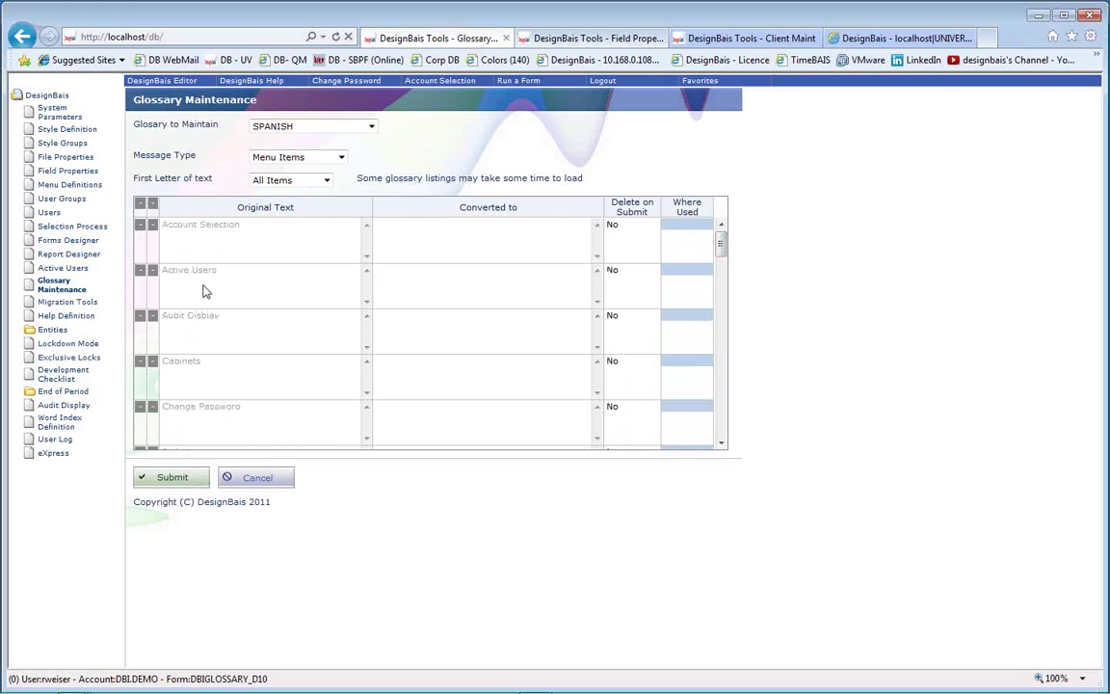